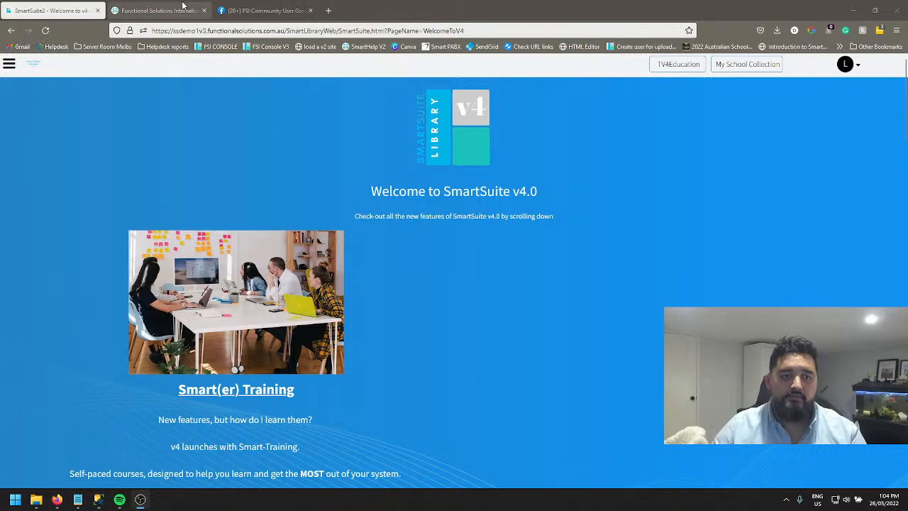
Open the online help centre through Search Help in SmartSuite's support options.
click(159, 11)
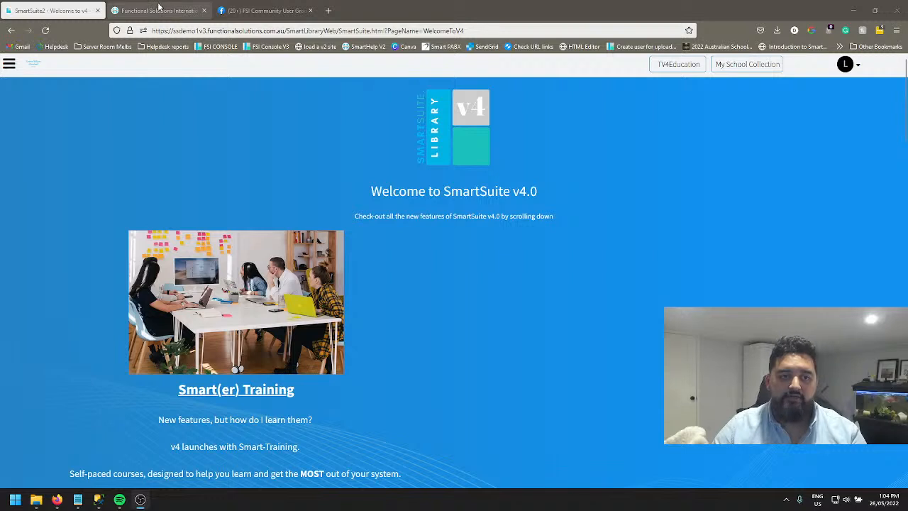
click(158, 9)
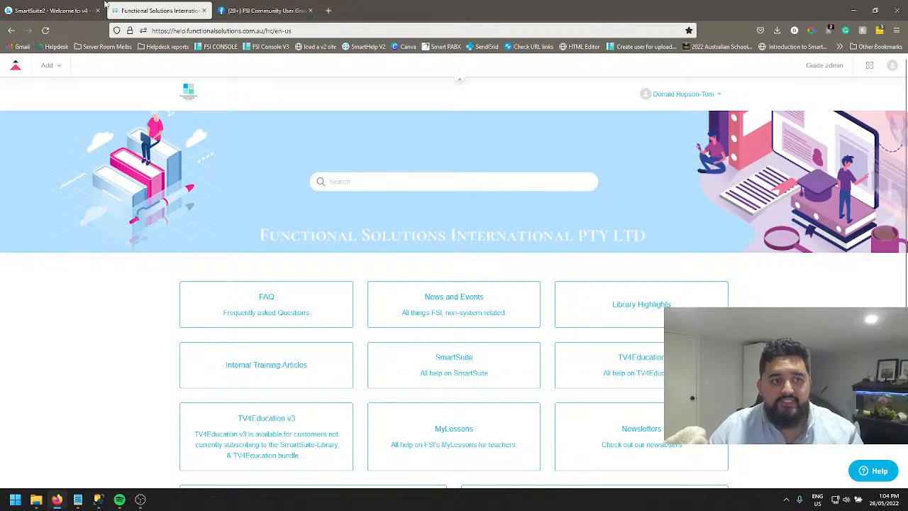
click(79, 14)
click(9, 64)
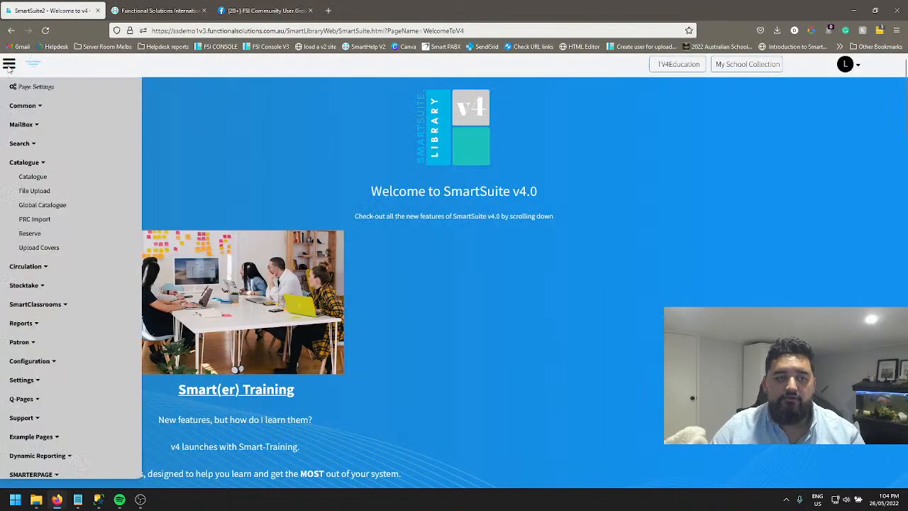
click(18, 163)
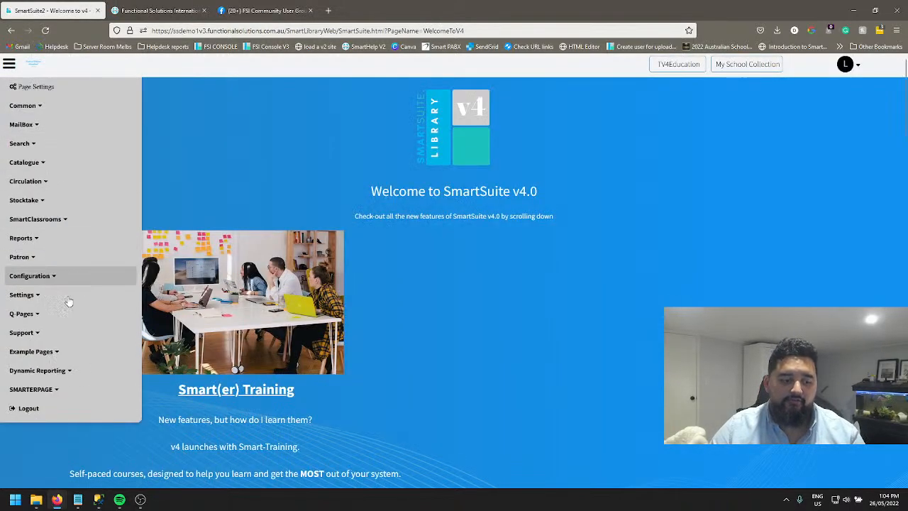
click(40, 333)
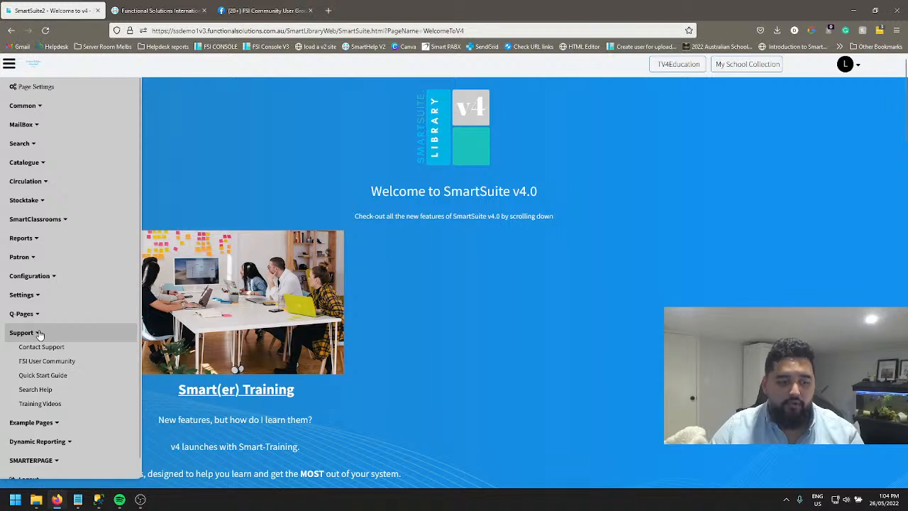
click(37, 393)
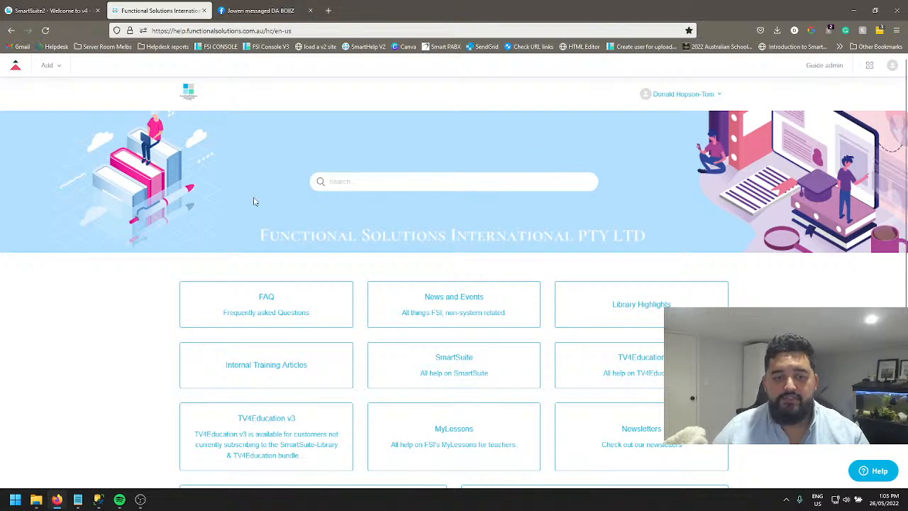
Search the help centre for "Stocktake" articles.
click(346, 187)
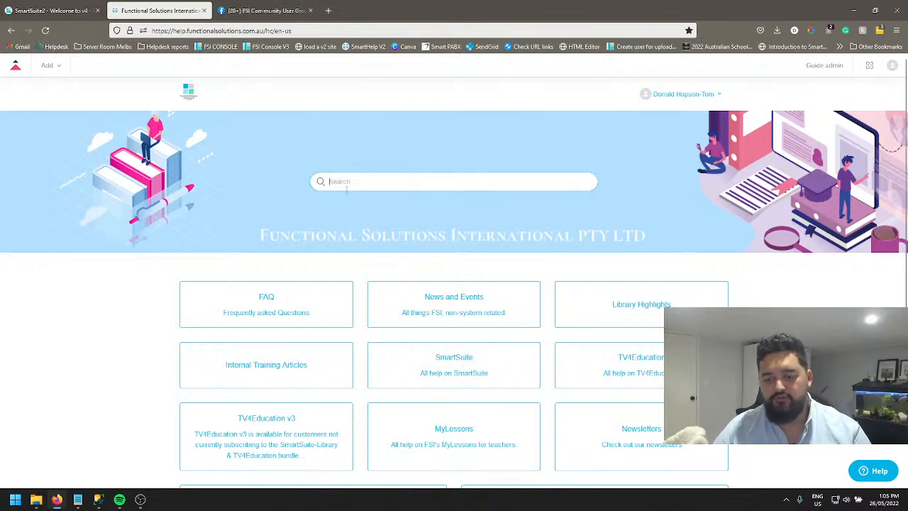
text(stocktake)
key(Return)
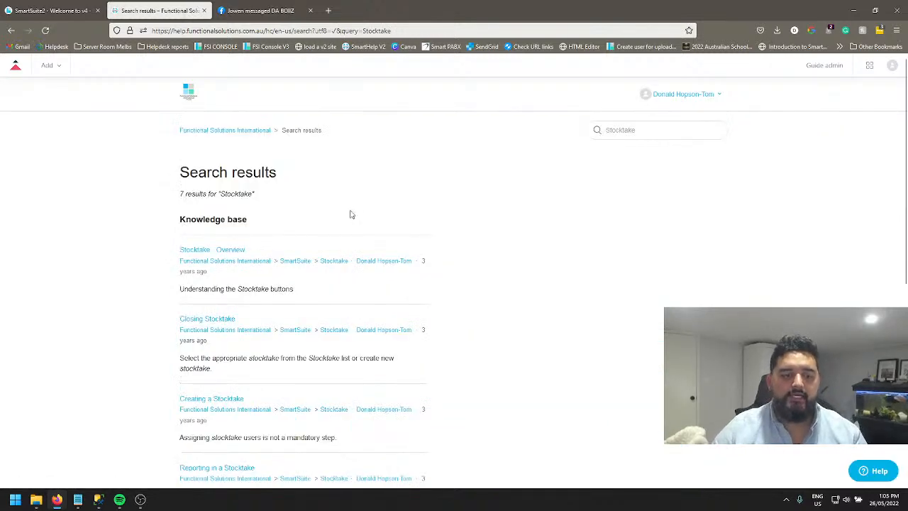
Look through the stocktake articles in the search results and return to the help centre's home page.
scroll(353, 216, down, 2)
scroll(353, 215, down, 1)
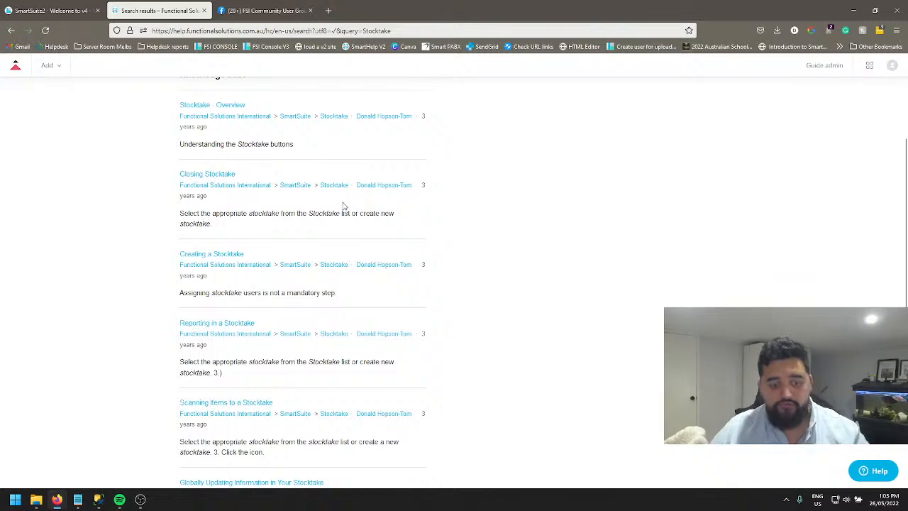
scroll(319, 270, down, 1)
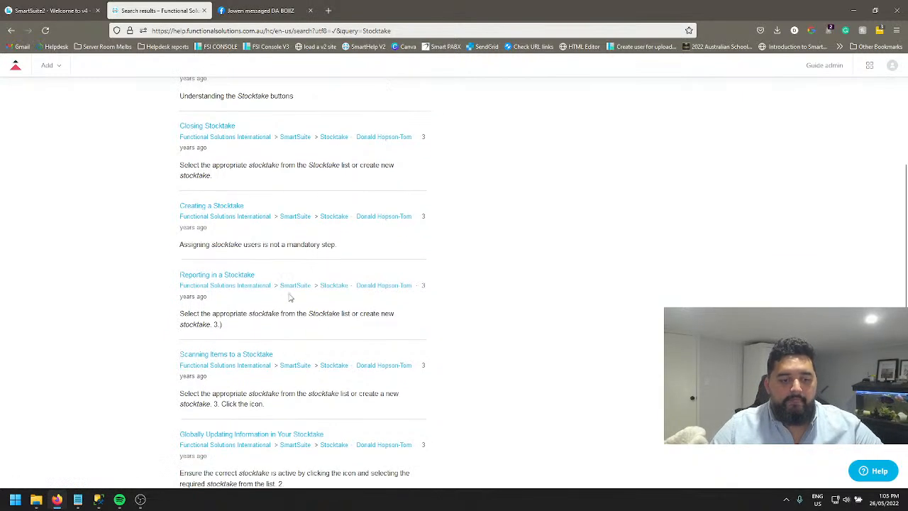
scroll(285, 271, up, 4)
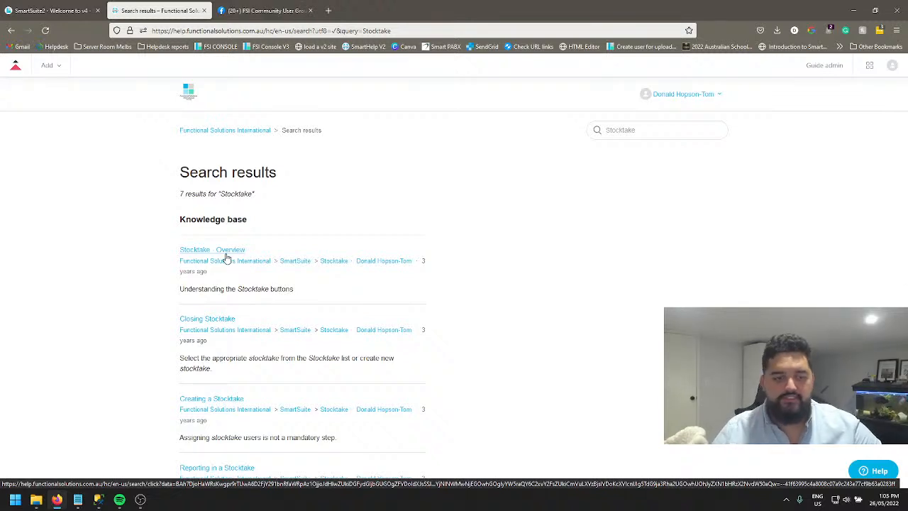
scroll(273, 309, down, 1)
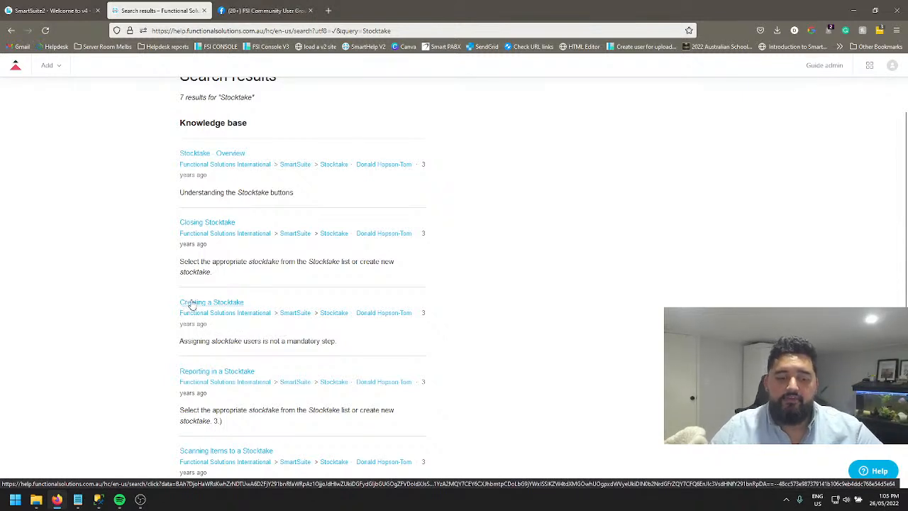
scroll(476, 189, up, 2)
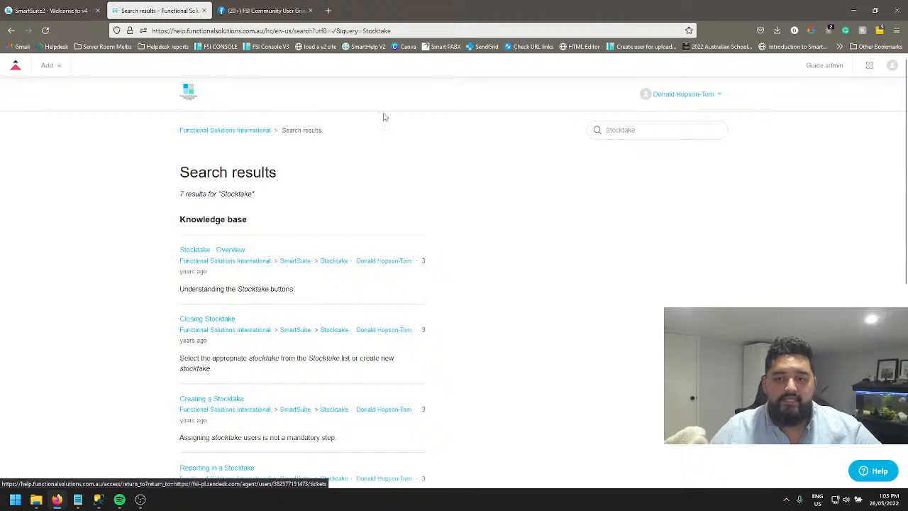
click(219, 132)
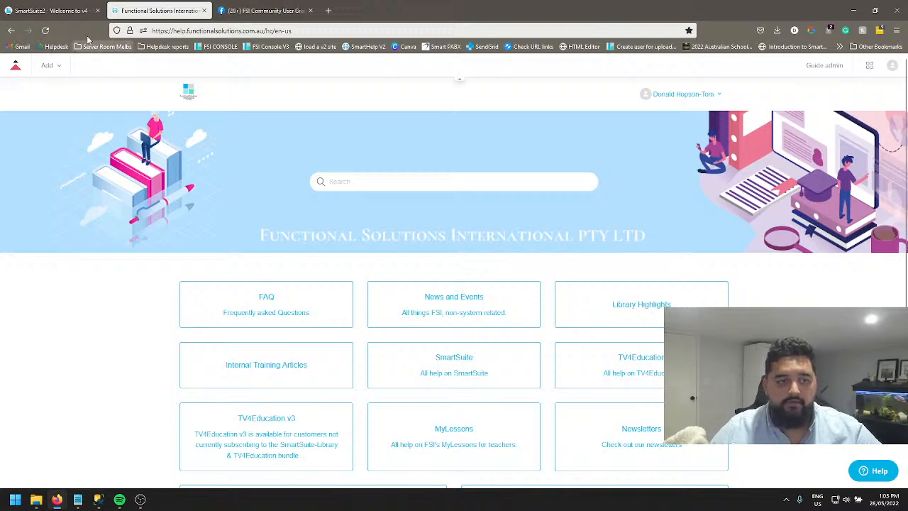
Close the Facebook FSI Community group page and open SmartStocktake in SmartSuite.
click(69, 12)
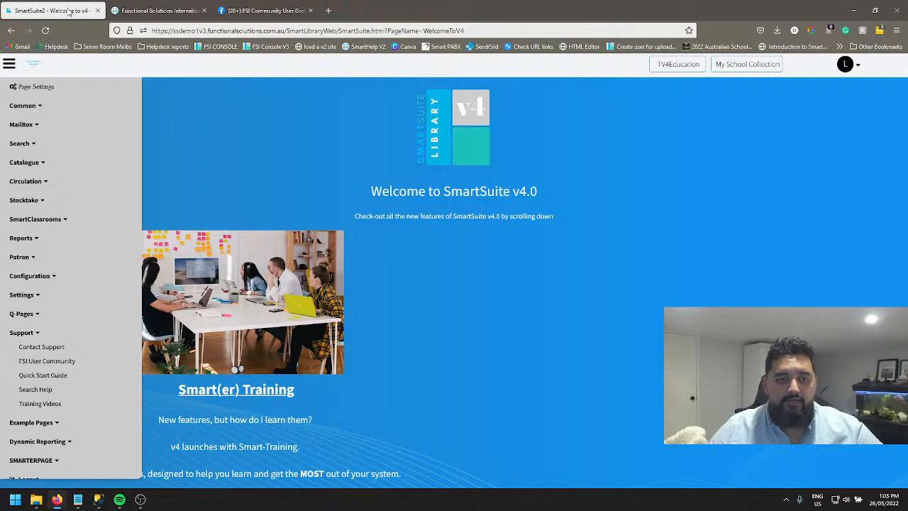
click(310, 10)
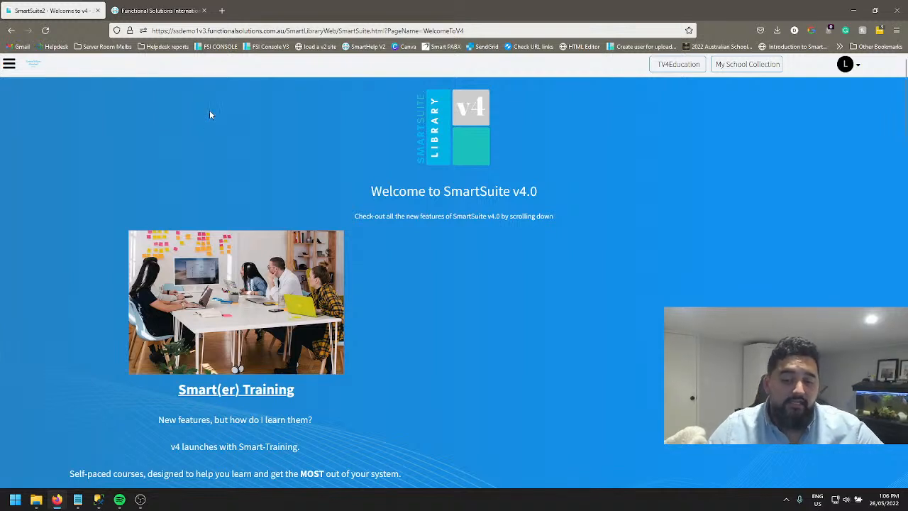
click(10, 68)
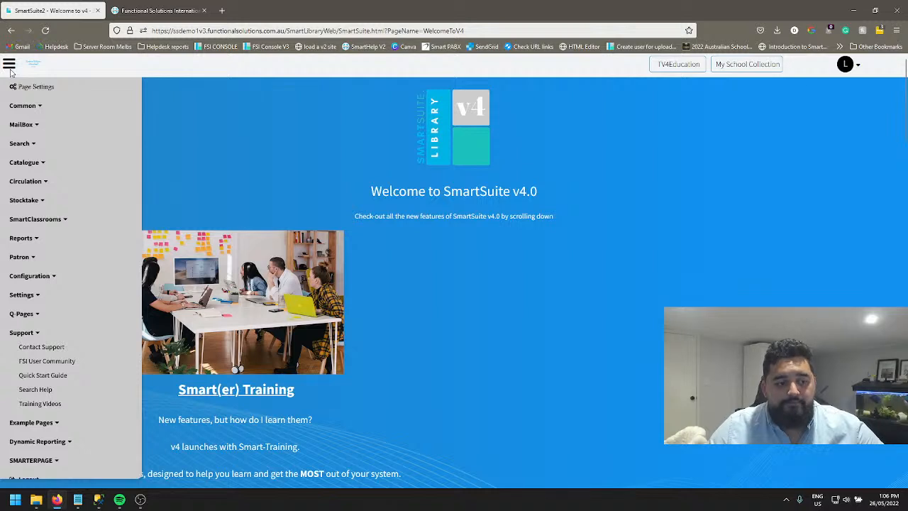
click(29, 333)
click(25, 200)
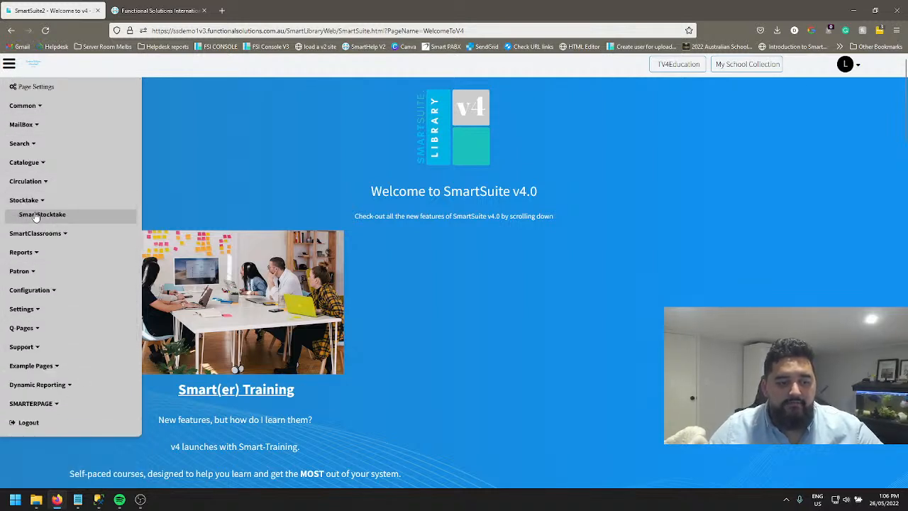
click(39, 216)
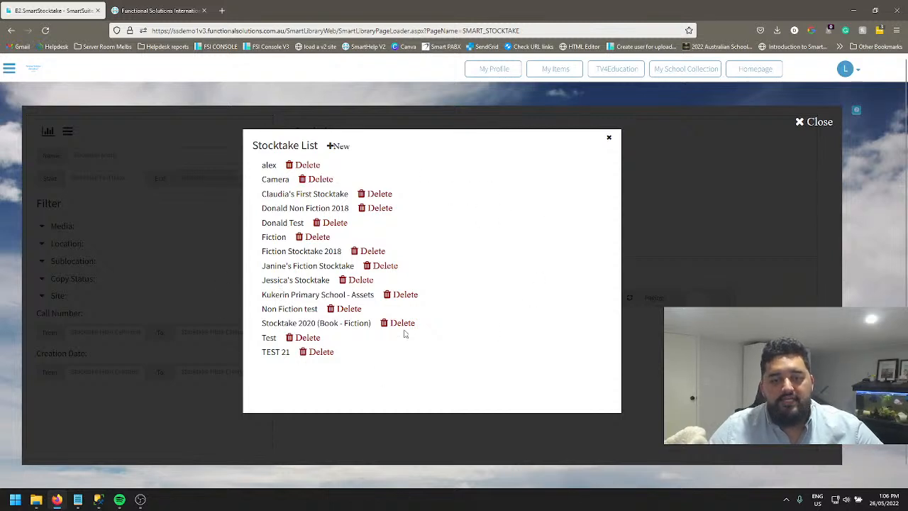
Start a new stocktake from the stocktake list and enter "Primary Library" as its name.
scroll(348, 298, down, 1)
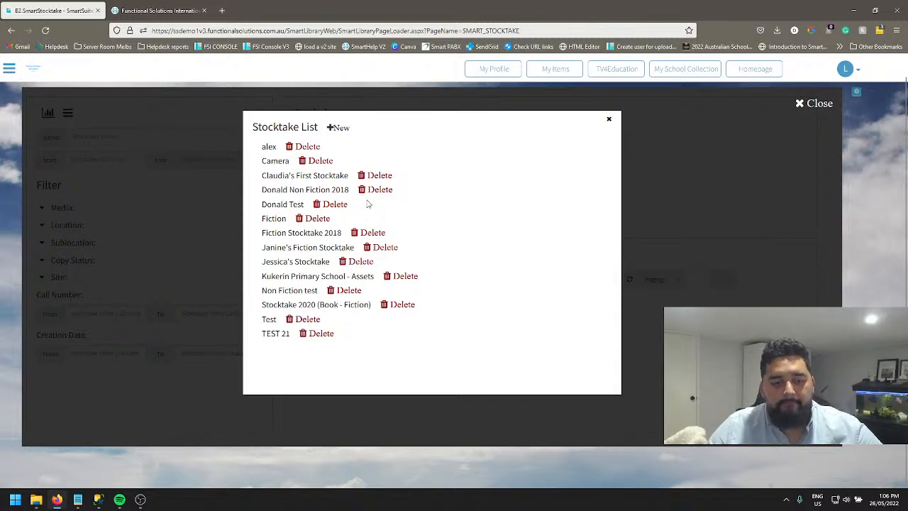
click(338, 128)
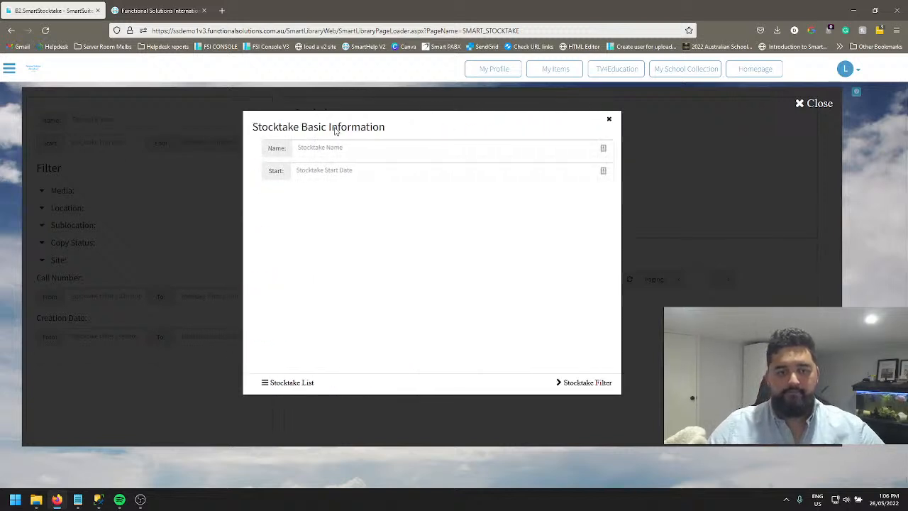
click(358, 146)
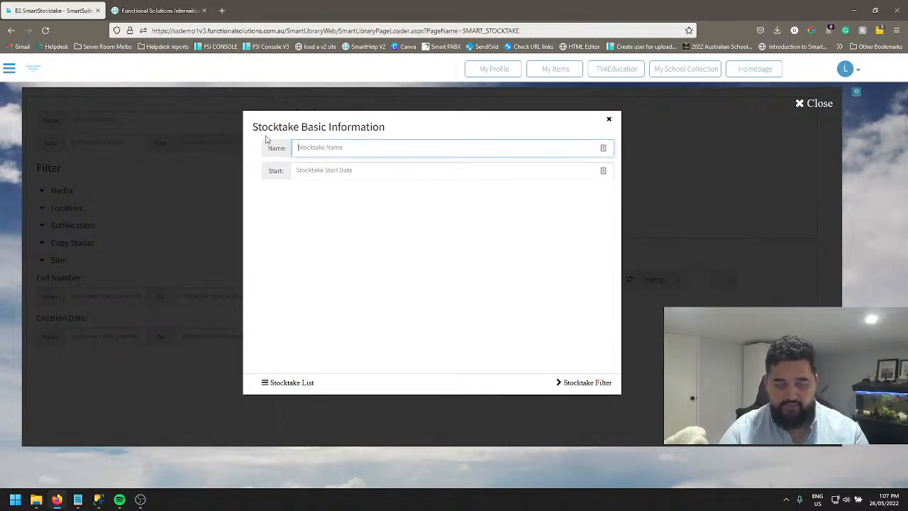
text(Pr)
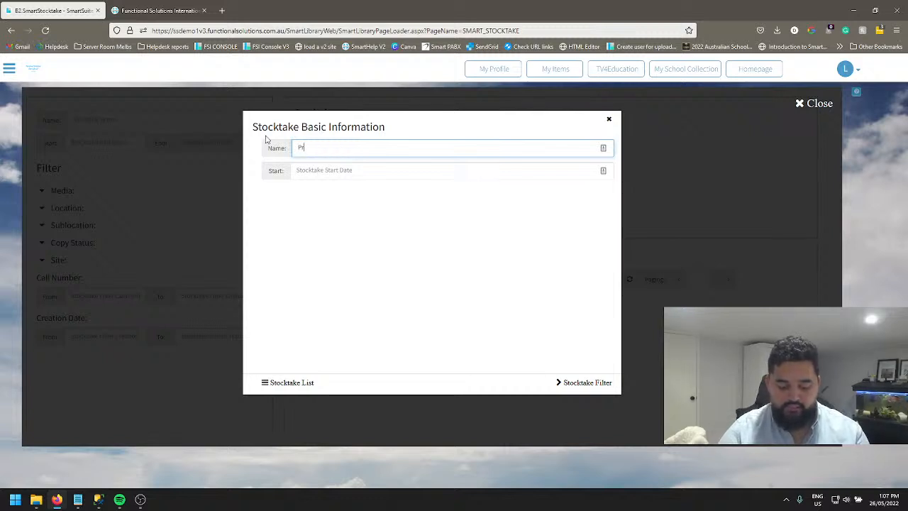
text(imary Library)
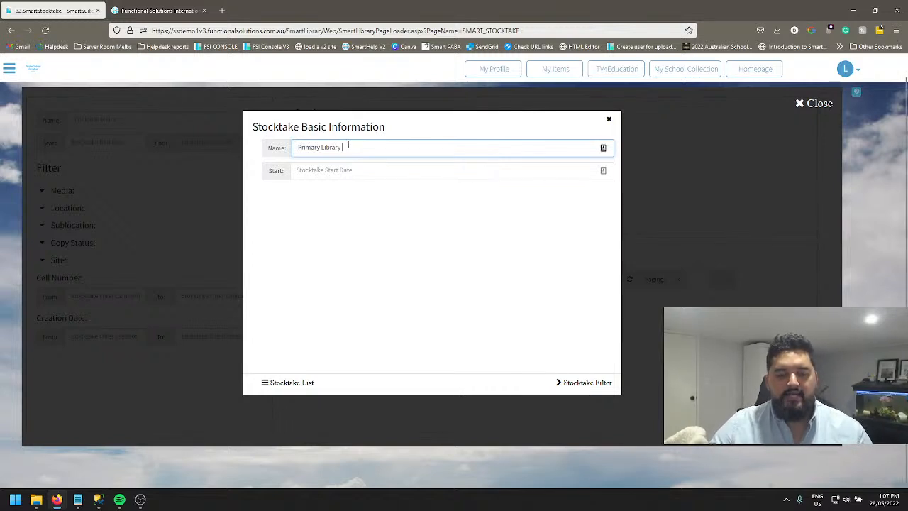
Rework the new stocktake's name to "Primary Library stocktake".
double_click(310, 148)
key(BackSpace)
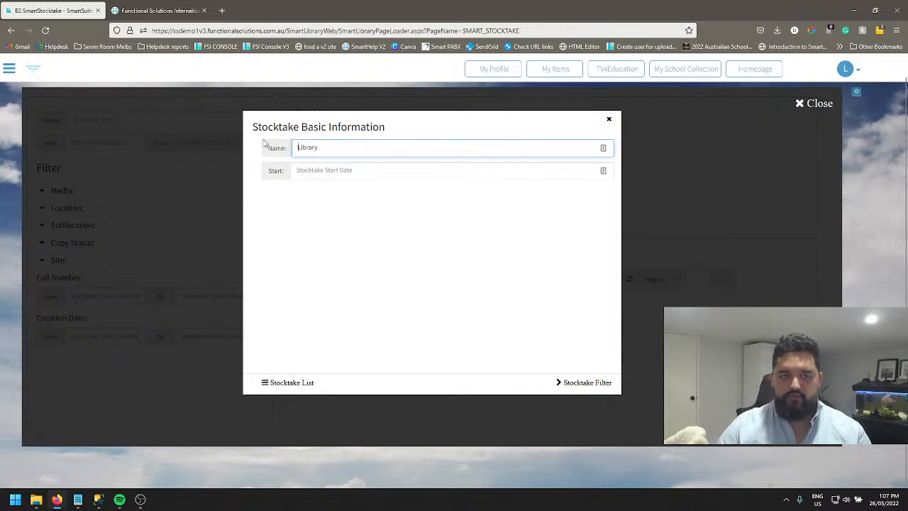
text(sto)
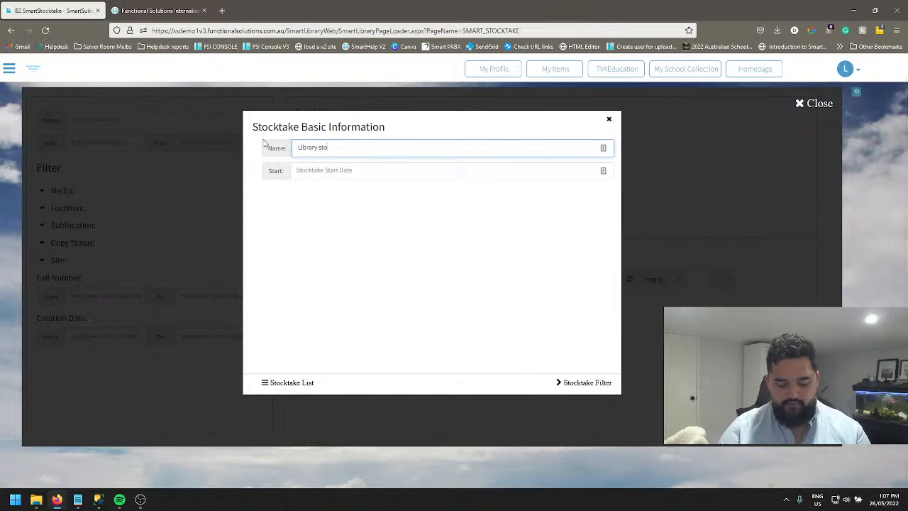
text(cktake 2022)
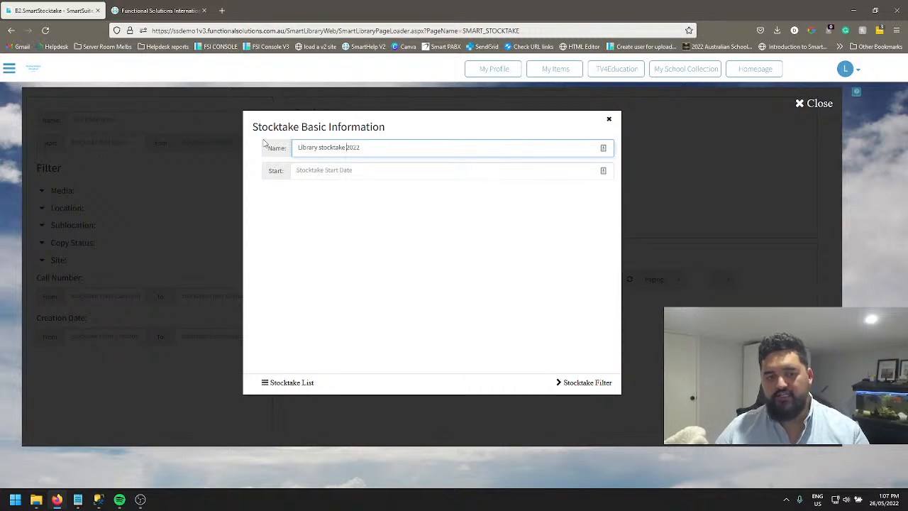
key(BackSpace)
key(BackSpace)
key(BackSpace)
key(BackSpace)
key(BackSpace)
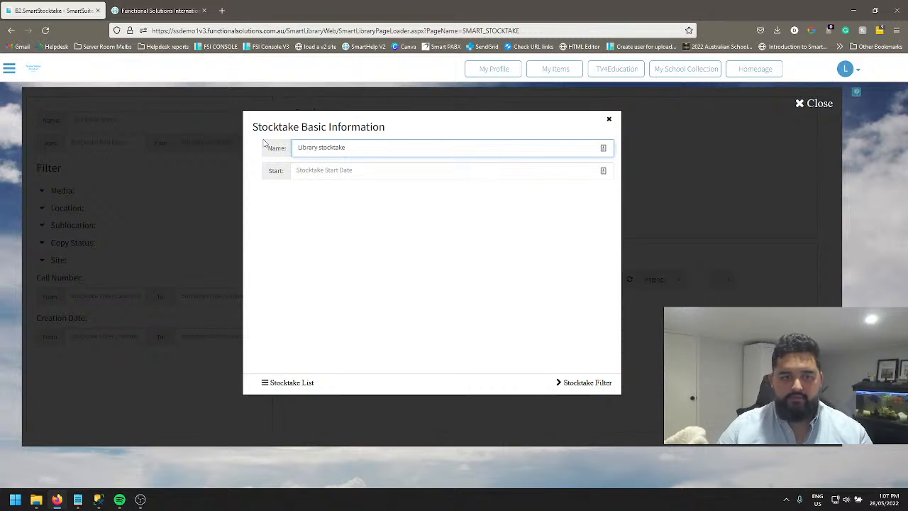
key(Home)
text(P)
text(mary)
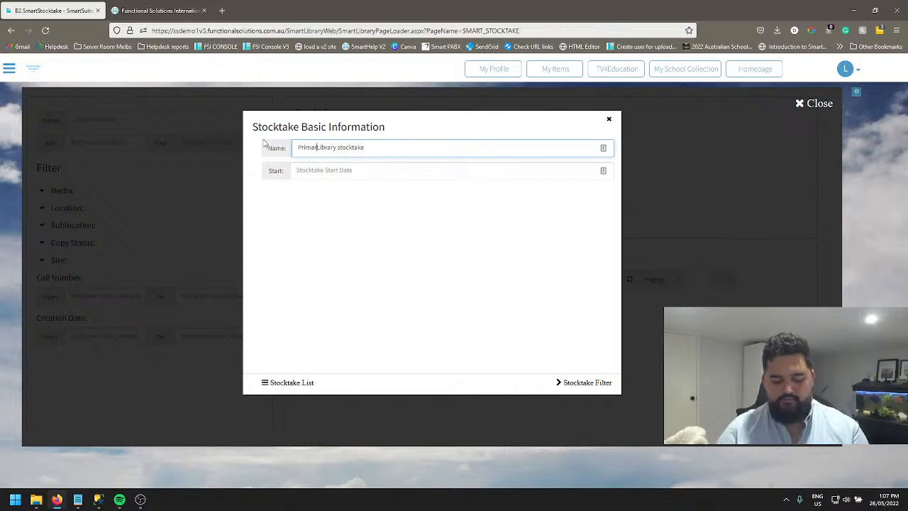
Set the stocktake's start date to 26/05/2022 and continue to the stocktake filters.
click(344, 171)
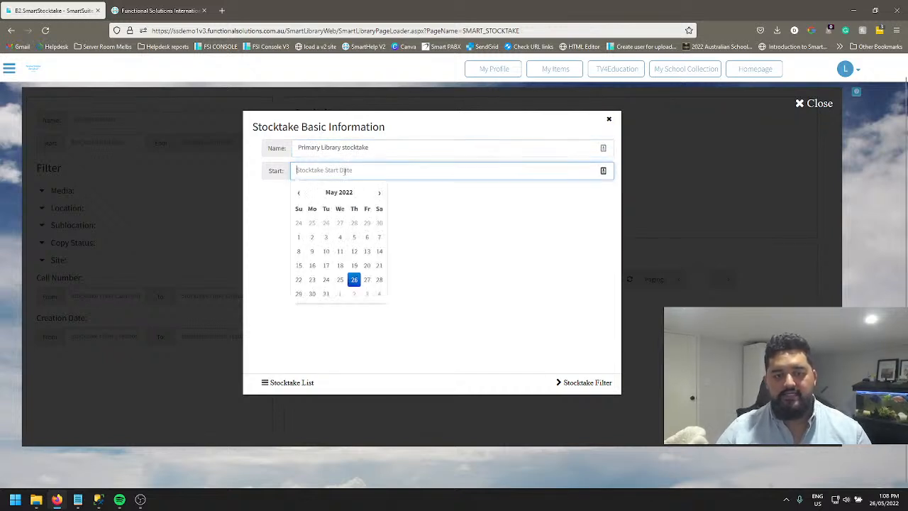
click(354, 281)
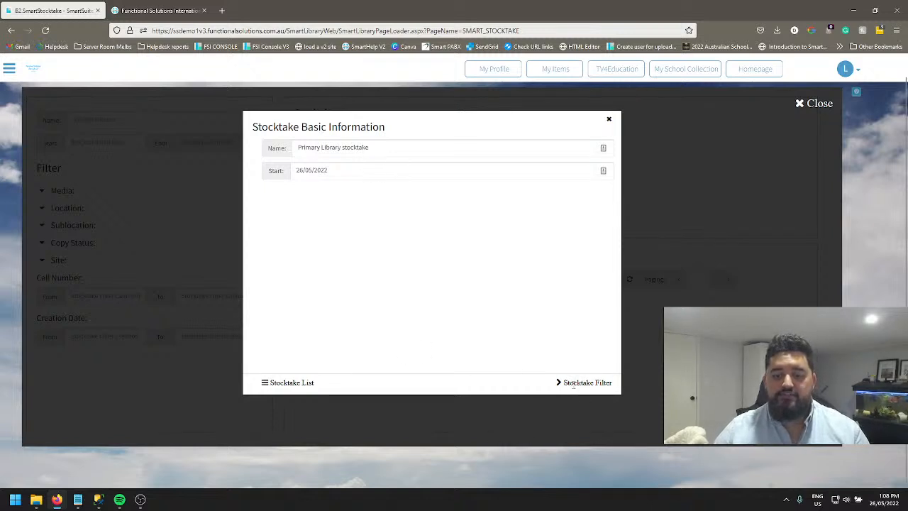
click(574, 384)
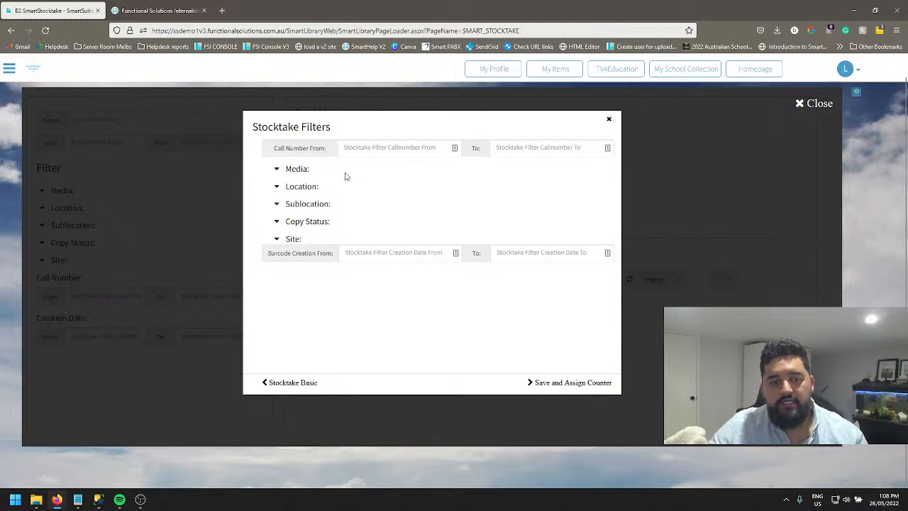
drag(274, 151, 387, 147)
click(387, 148)
click(551, 148)
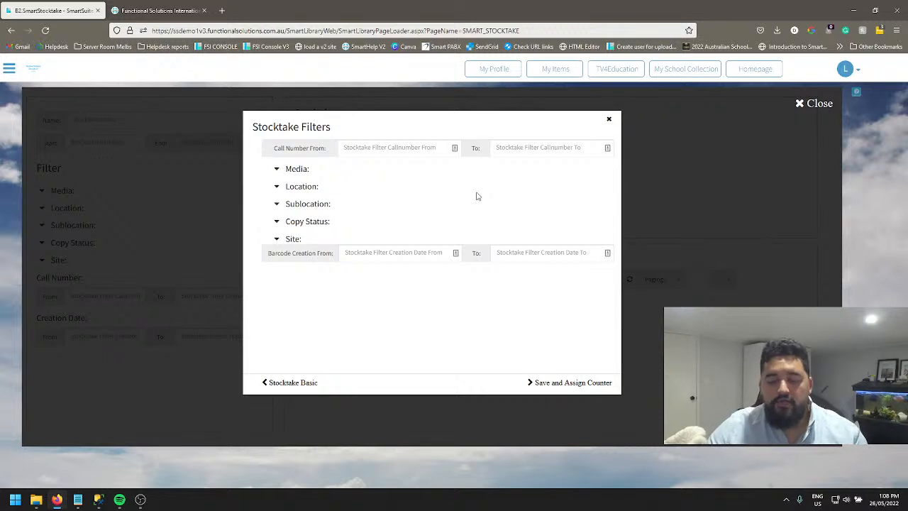
click(399, 151)
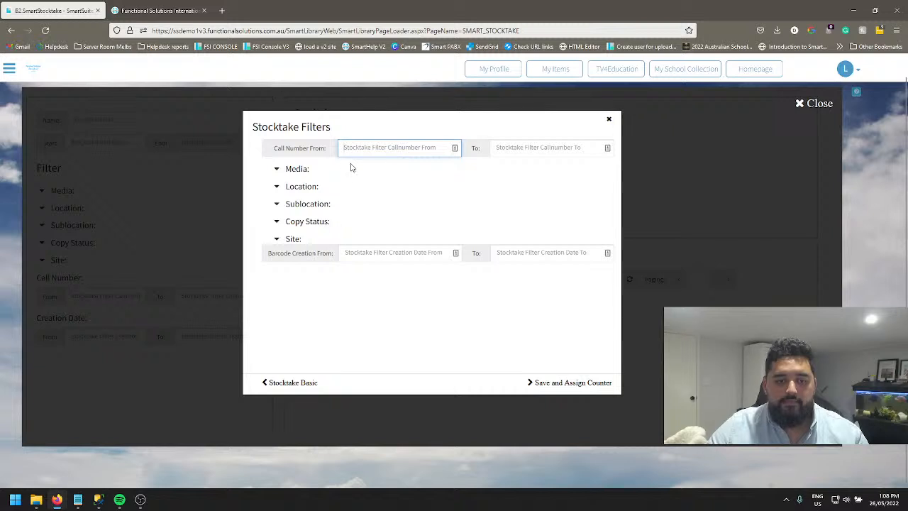
Add Book to the stocktake's Media filter and close the list of media types.
click(294, 170)
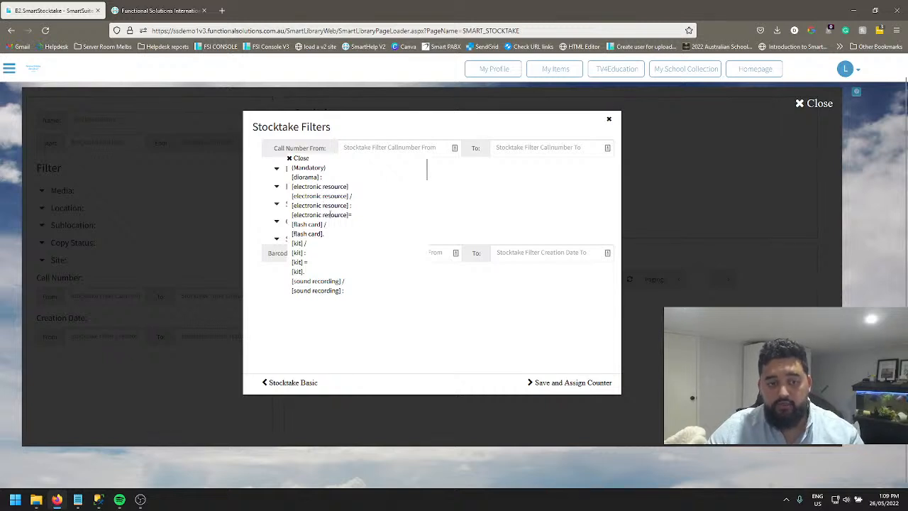
scroll(329, 215, down, 6)
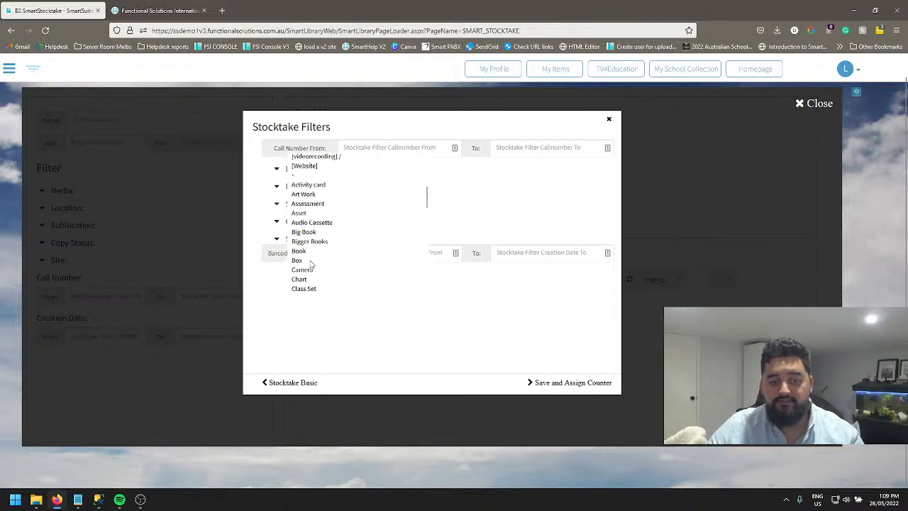
click(299, 251)
scroll(298, 213, up, 5)
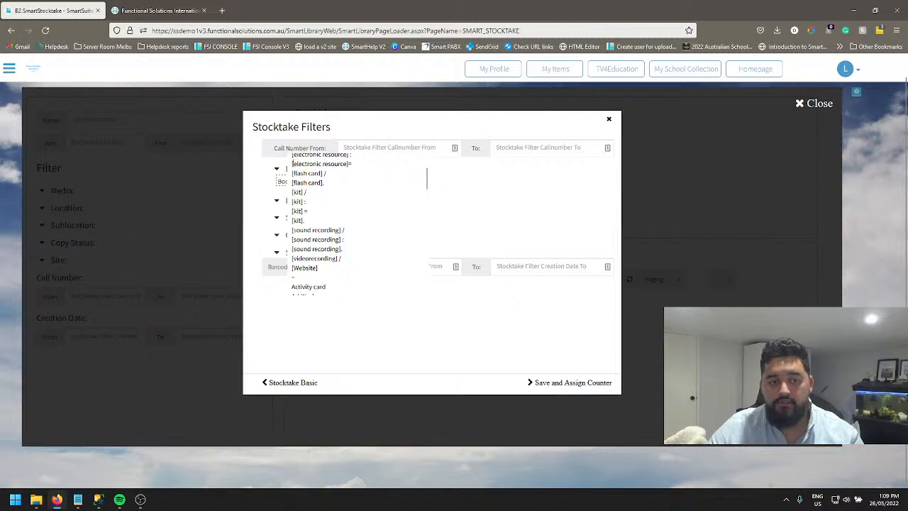
scroll(293, 165, up, 3)
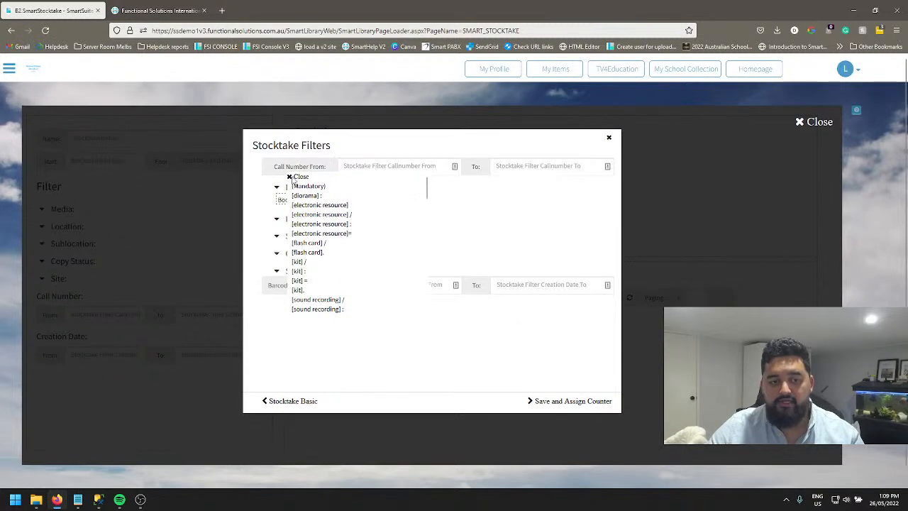
click(295, 178)
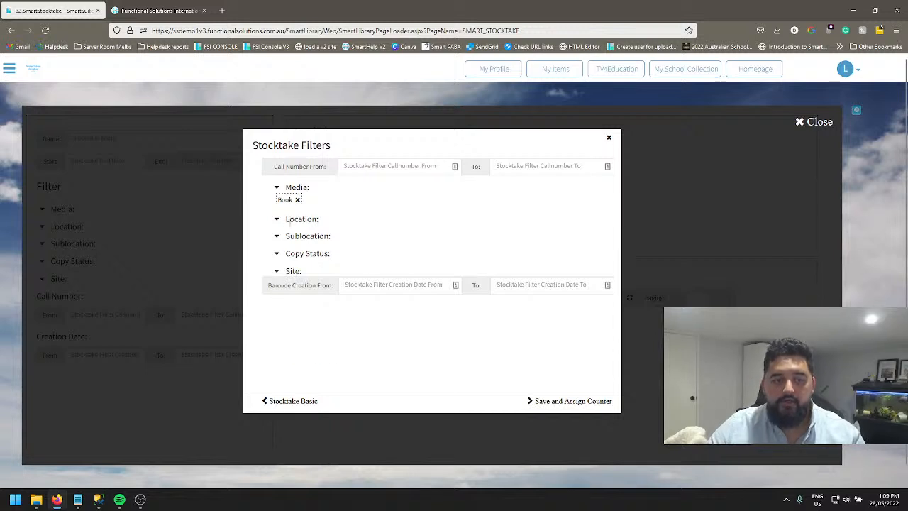
Add Available to the stocktake's Copy Status filter and close the list of statuses.
click(290, 222)
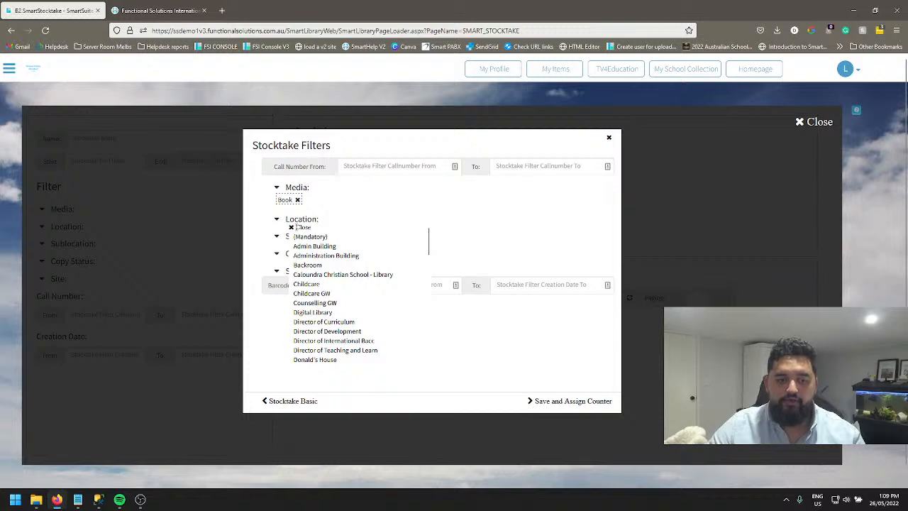
click(296, 227)
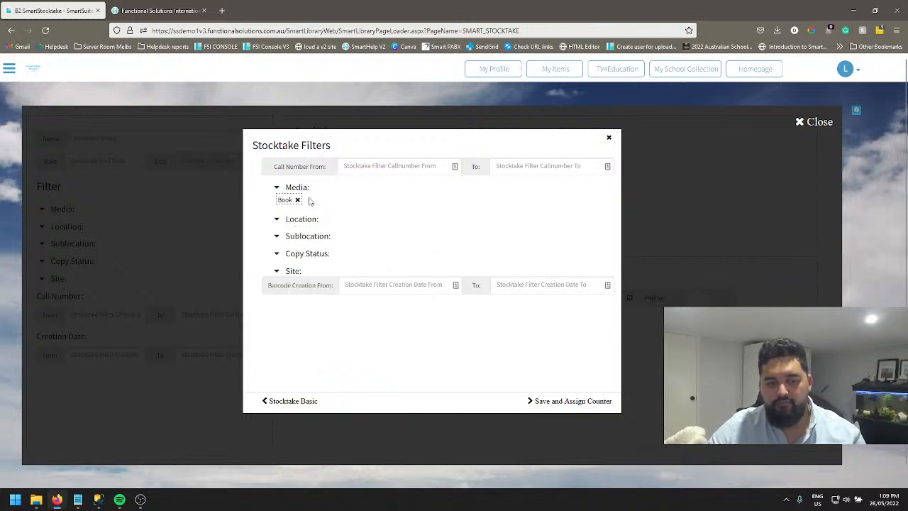
click(310, 256)
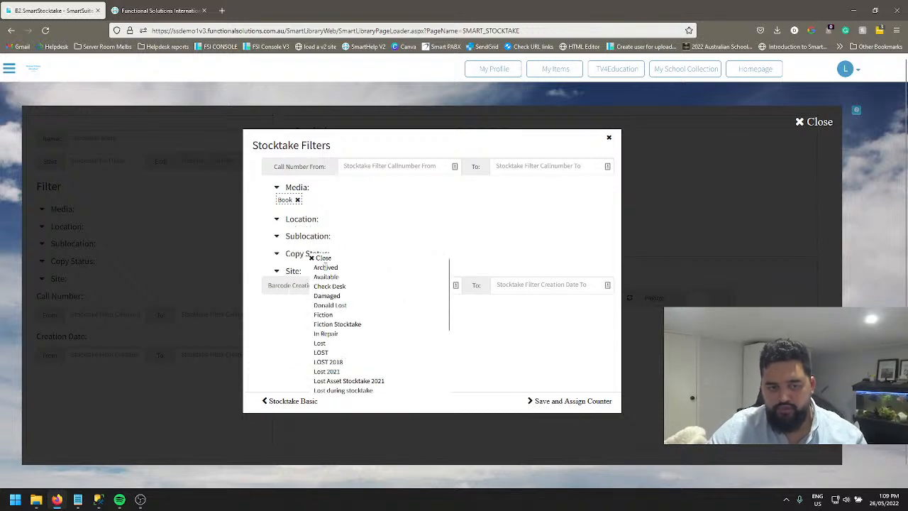
click(326, 276)
click(312, 258)
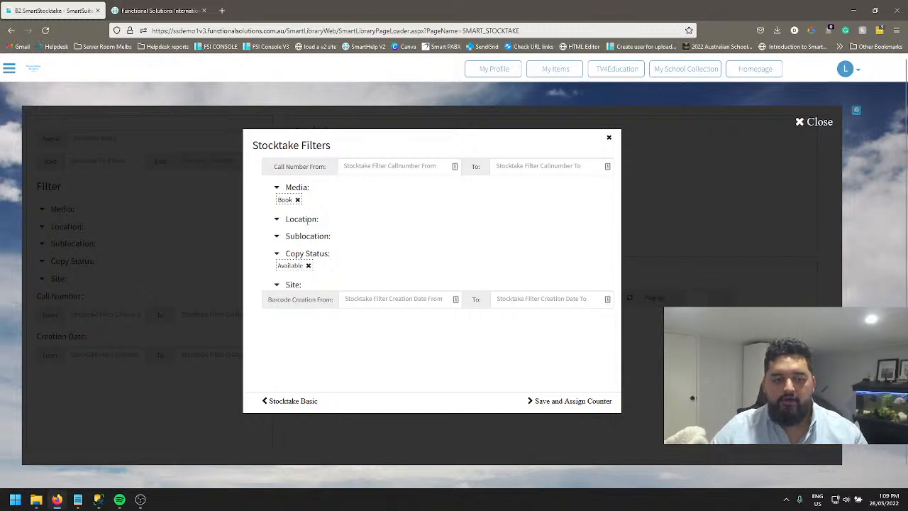
Add Primary Library to the stocktake's Location filter and close the list of locations.
click(333, 226)
scroll(341, 305, down, 5)
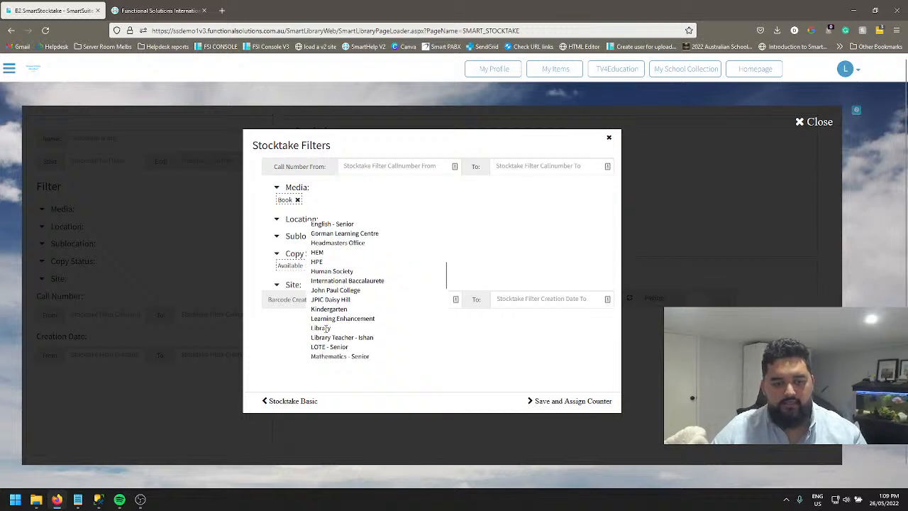
scroll(333, 312, down, 3)
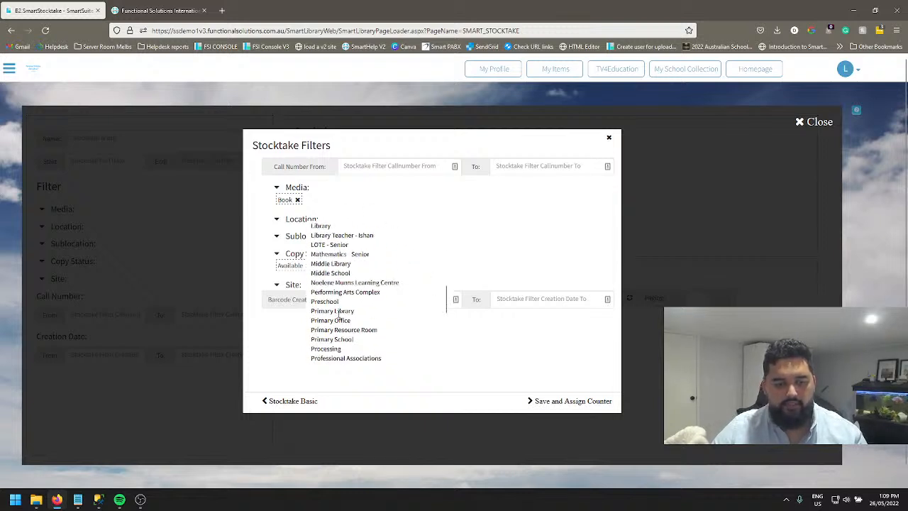
click(337, 311)
scroll(317, 243, up, 8)
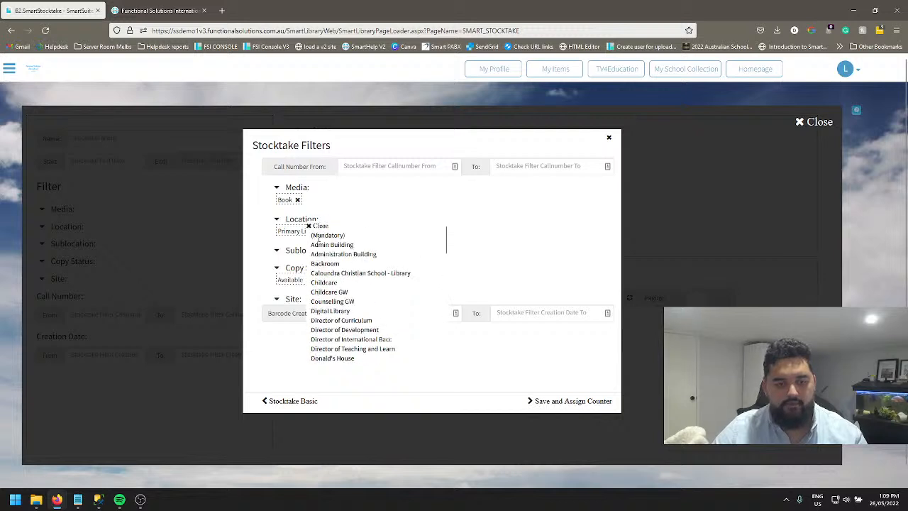
click(320, 225)
Add Fiction to the Sublocation filter, then save the stocktake and continue to assigning a counter.
click(299, 251)
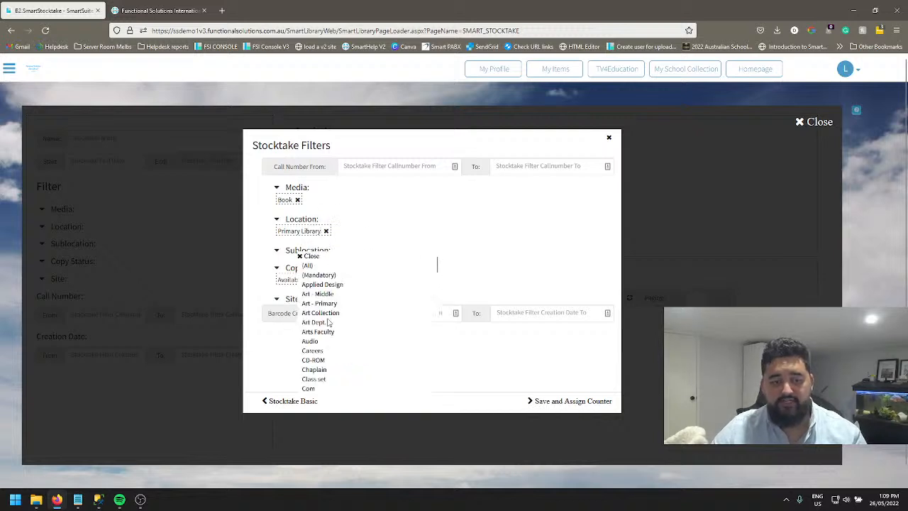
scroll(325, 341, down, 2)
scroll(325, 343, down, 5)
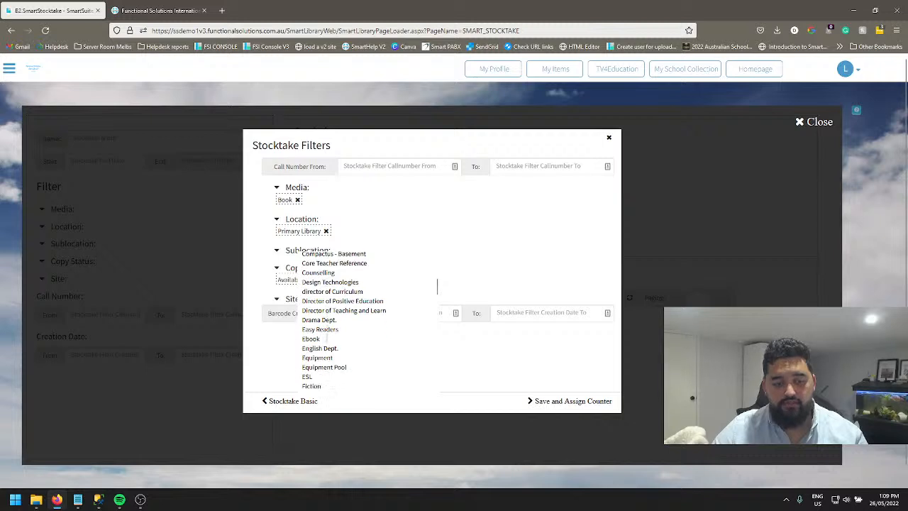
click(311, 345)
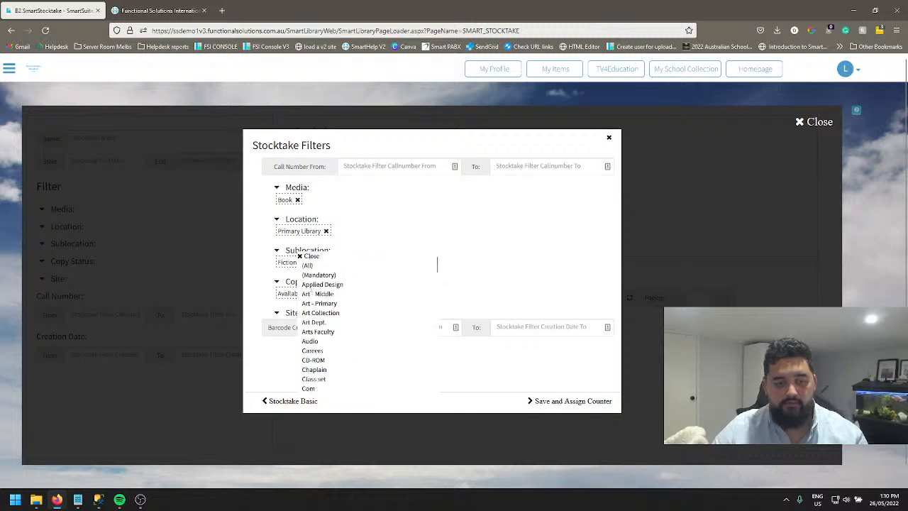
click(311, 256)
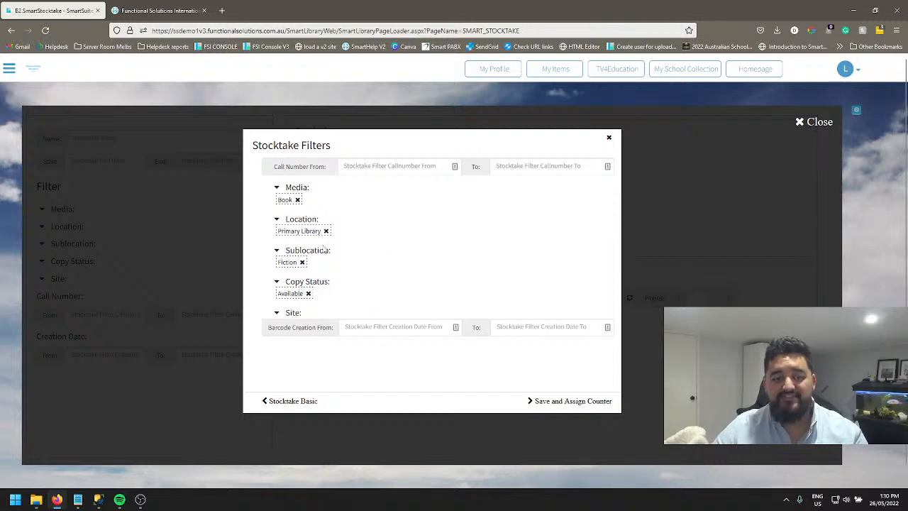
click(568, 401)
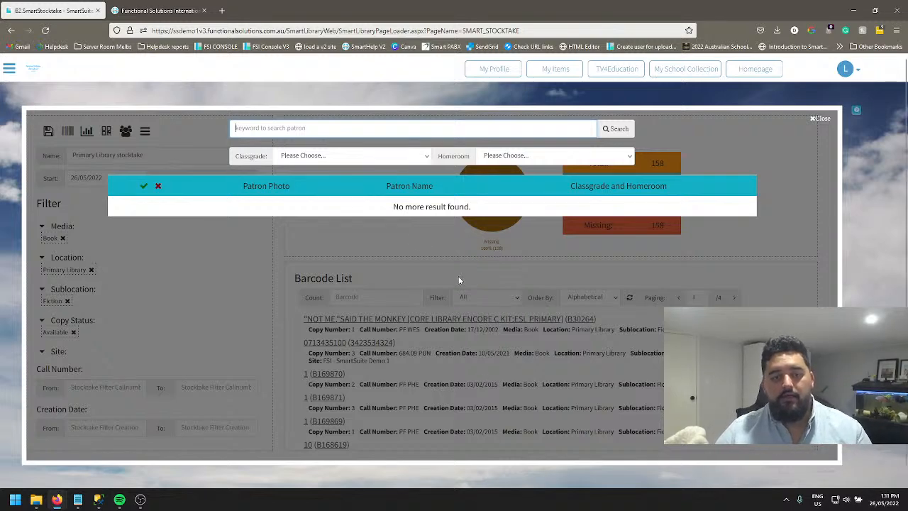
Search the patrons by the counter's first name, assign the Staff patron from homeroom 10er, and close the patron search.
click(273, 127)
text(donald)
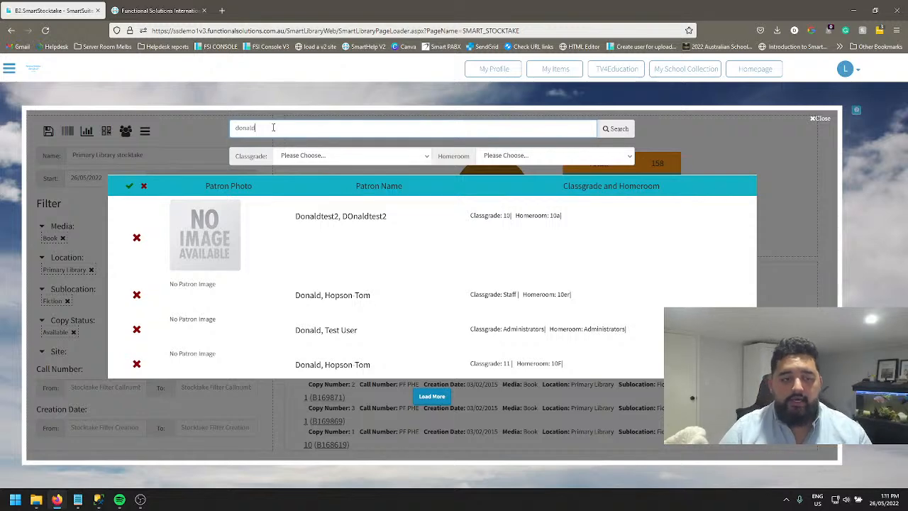
click(138, 296)
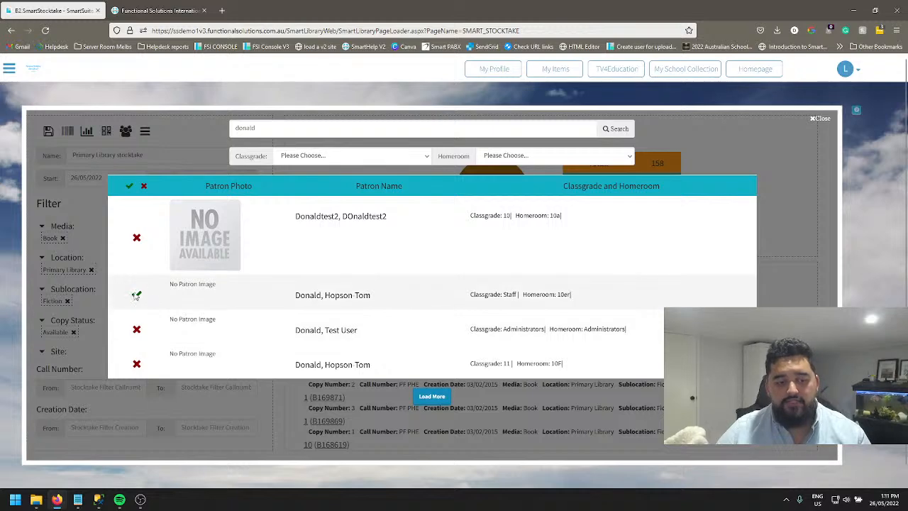
click(137, 296)
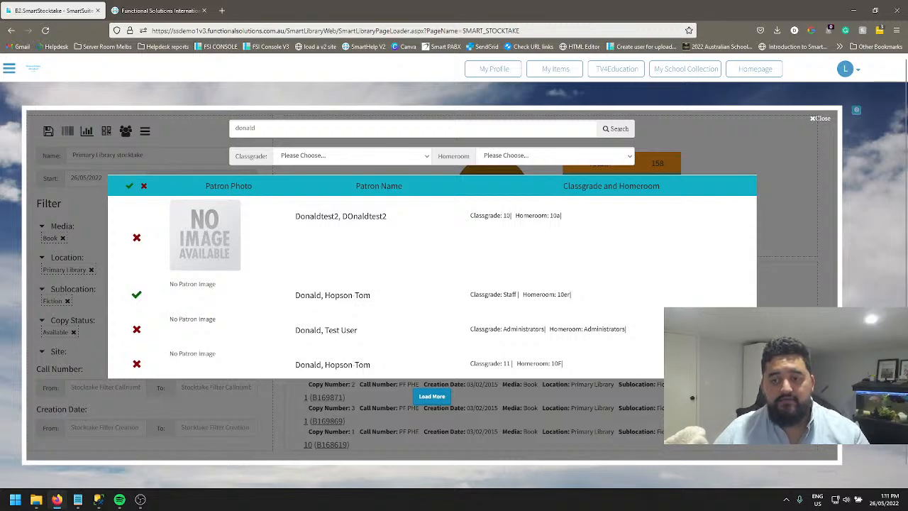
click(815, 120)
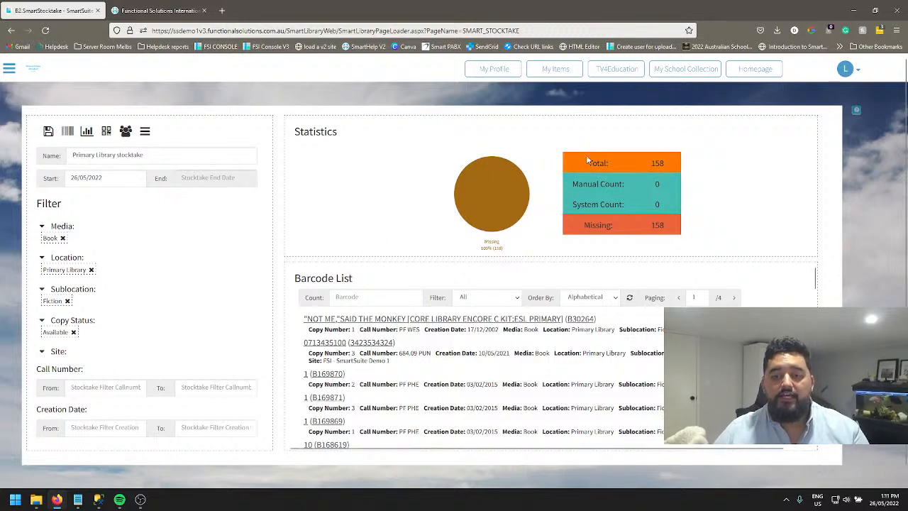
drag(310, 124, 731, 244)
click(745, 234)
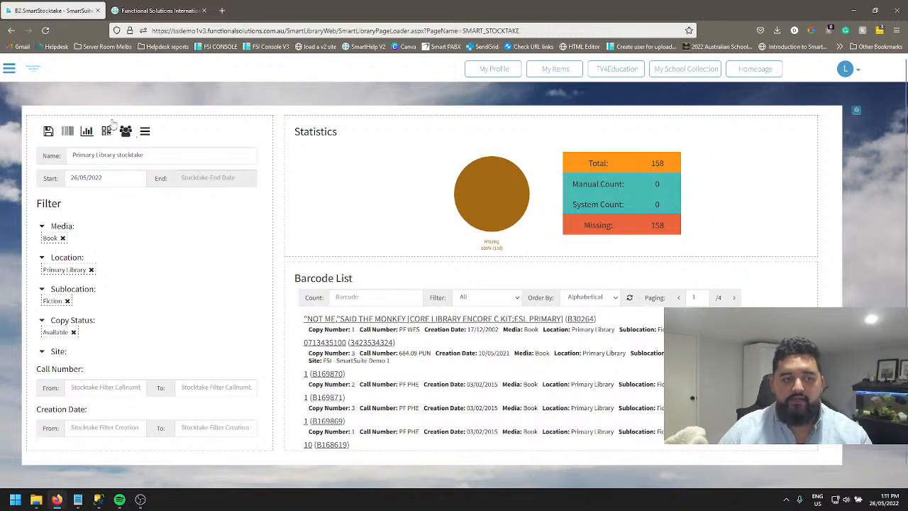
Return to the SmartStocktake list and reopen the Primary Library stocktake.
click(10, 69)
click(32, 200)
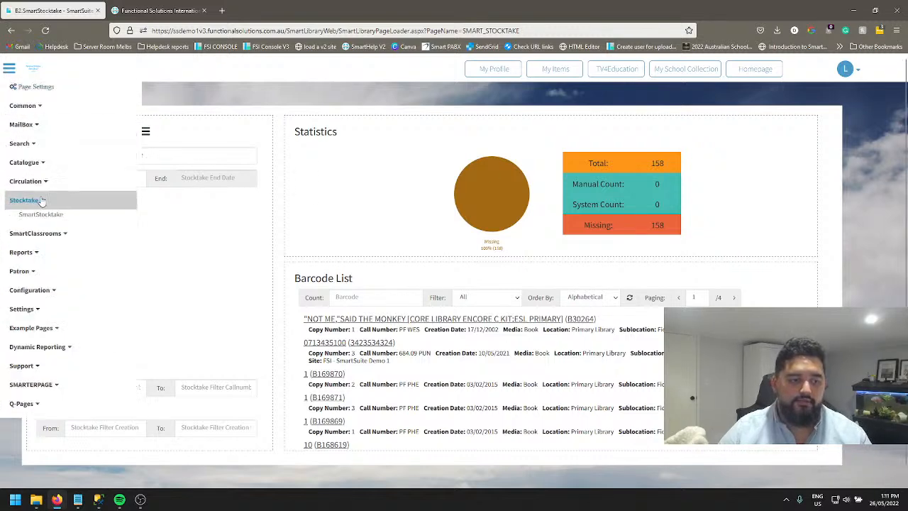
click(49, 216)
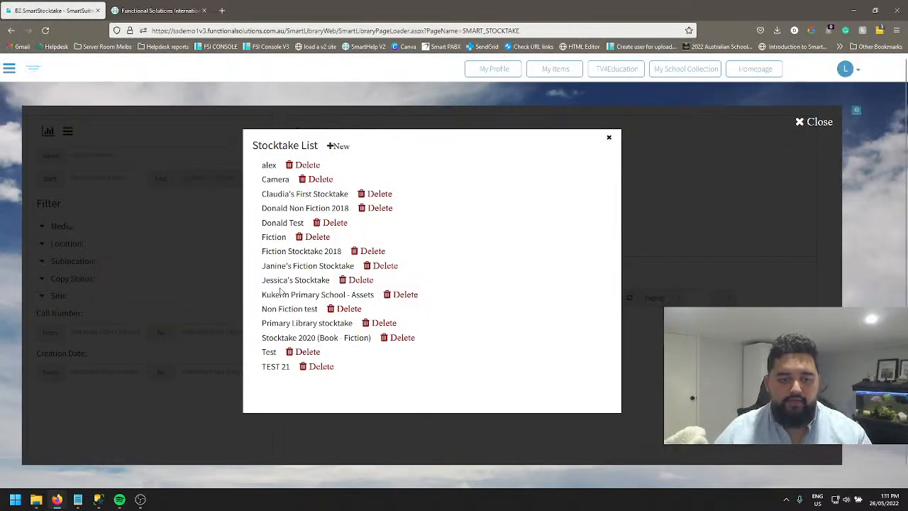
scroll(282, 292, down, 1)
scroll(293, 305, up, 1)
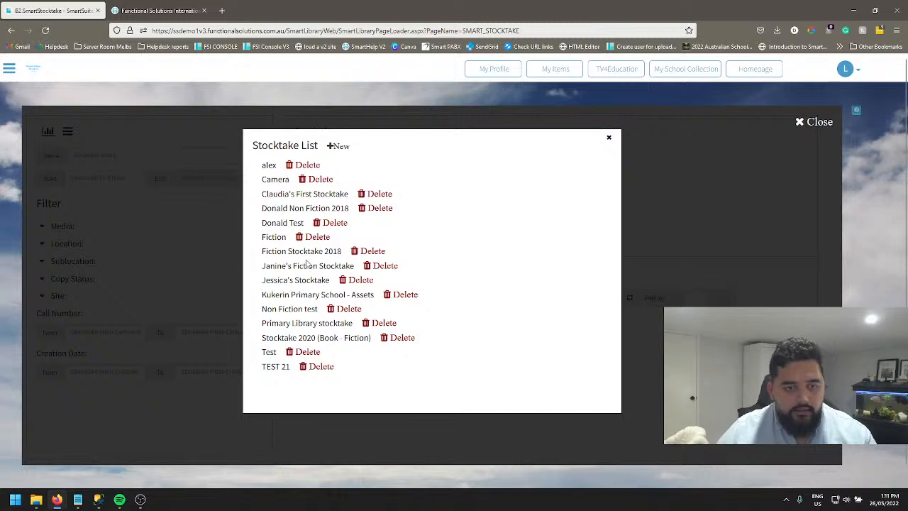
click(309, 330)
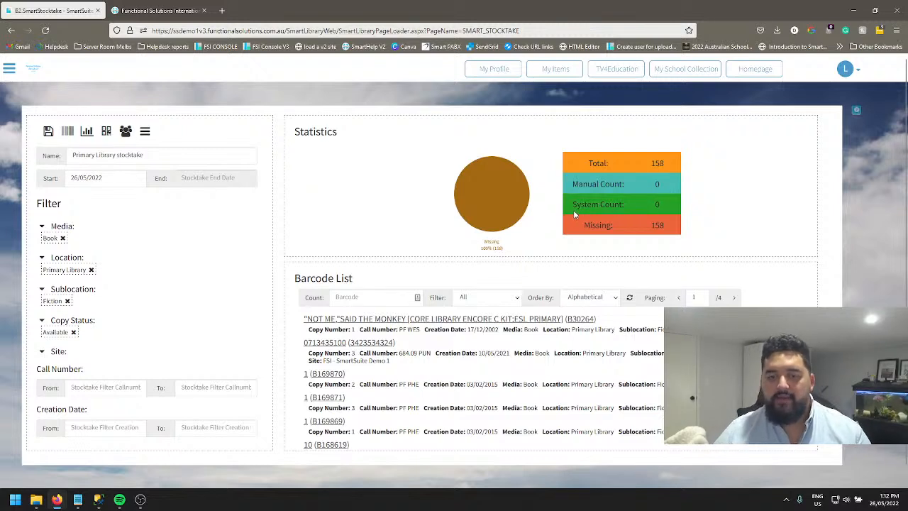
drag(576, 204, 623, 204)
click(625, 205)
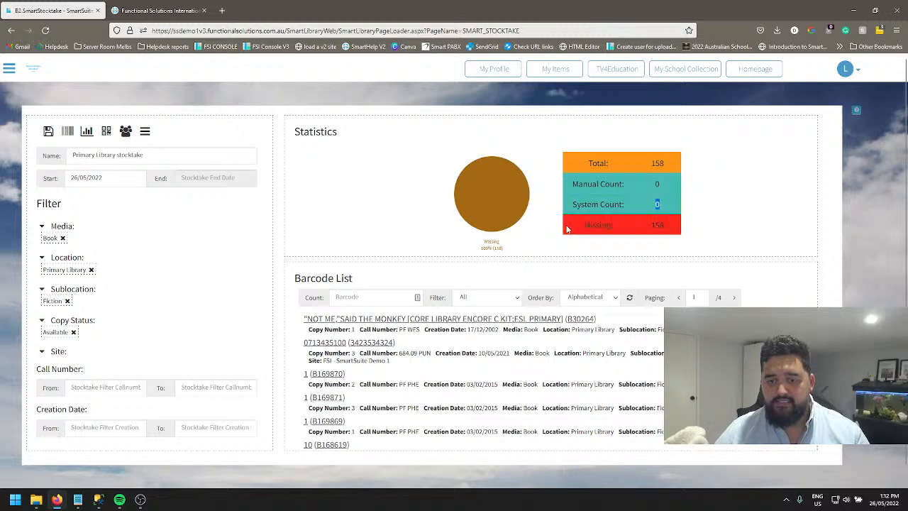
drag(578, 224, 664, 226)
click(668, 227)
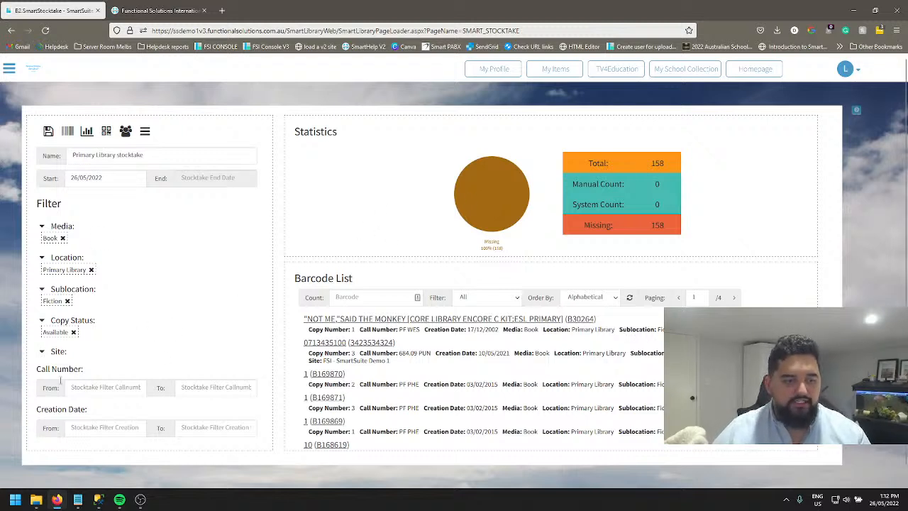
Remove Primary Library from the Location filter and Fiction from the Sublocation filter, and save the stocktake.
click(91, 270)
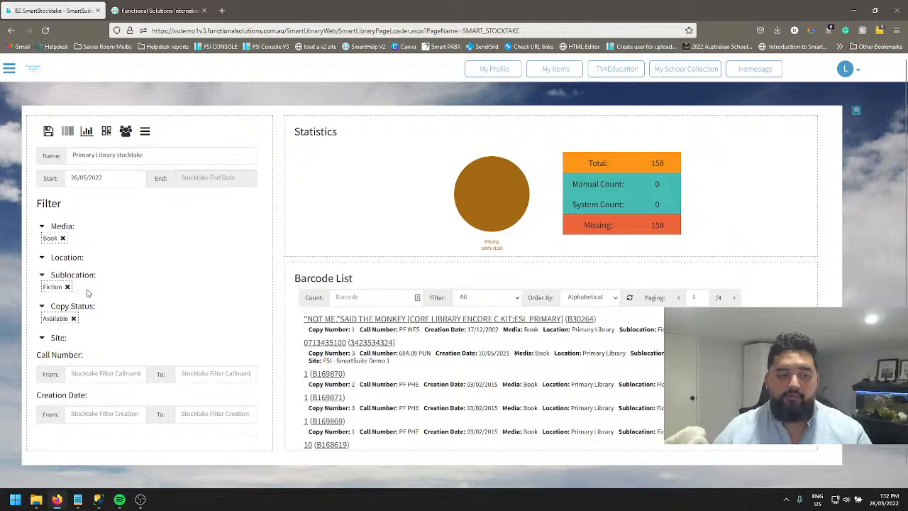
click(68, 288)
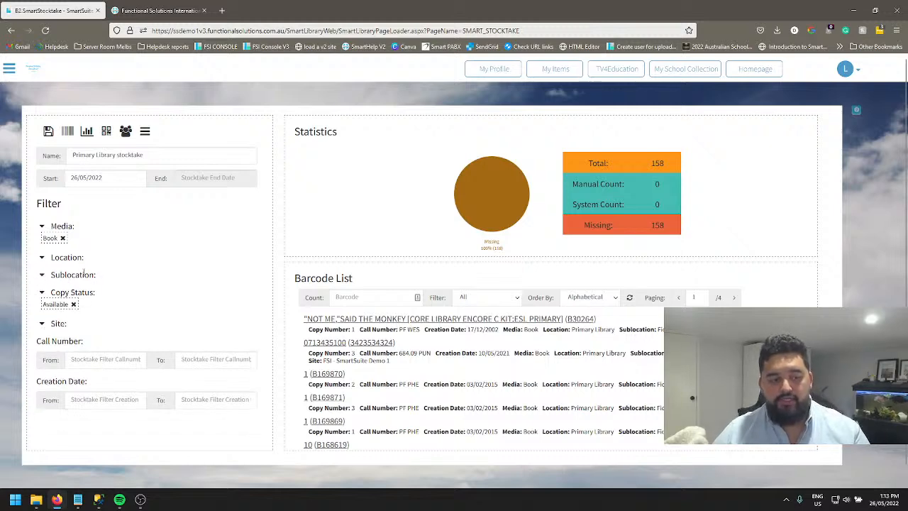
click(48, 131)
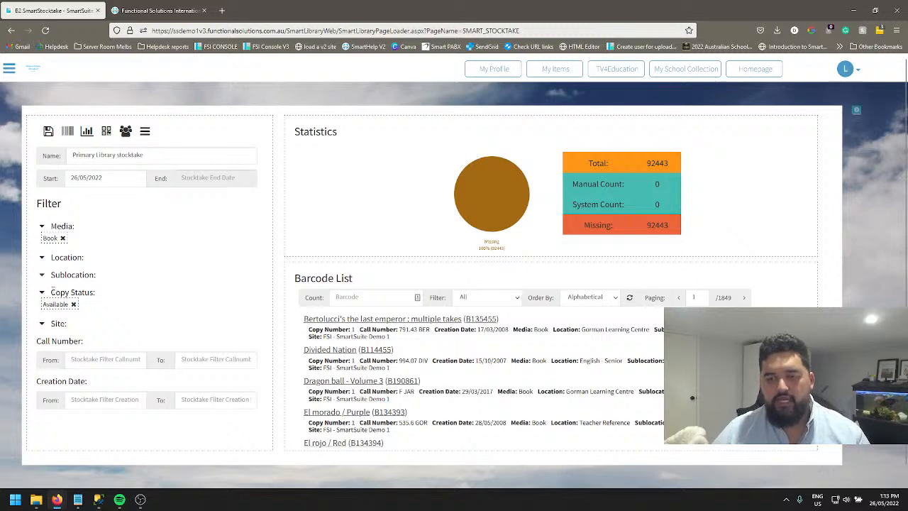
Add Primary Library to the stocktake's Location filter and close the location list.
click(54, 259)
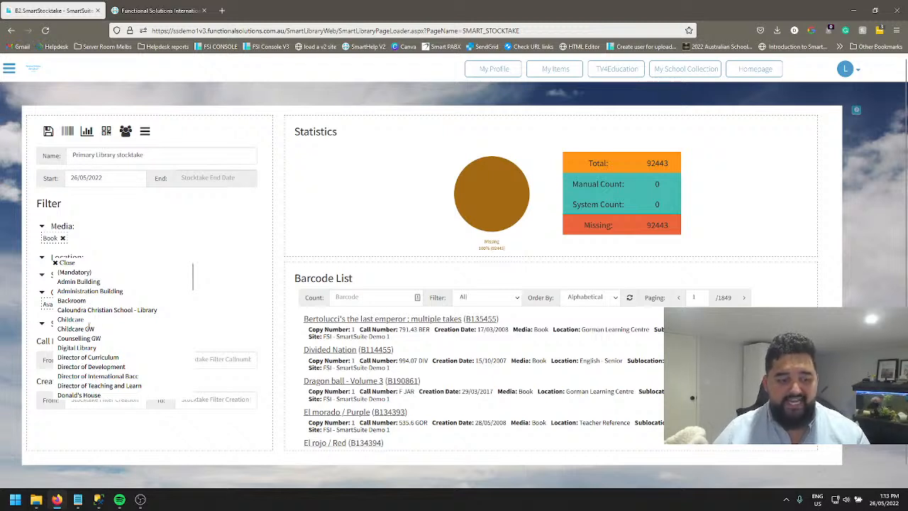
scroll(90, 323, down, 1)
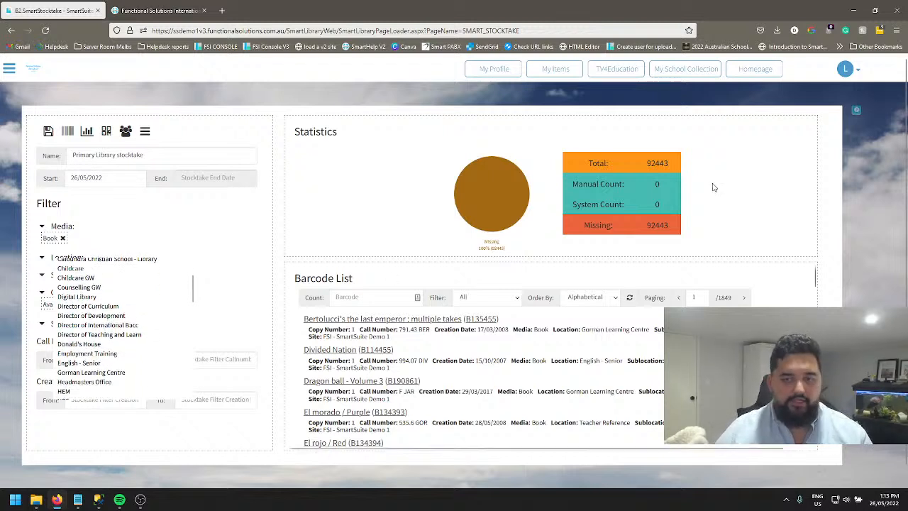
scroll(83, 301, down, 1)
scroll(85, 357, down, 1)
scroll(99, 355, down, 1)
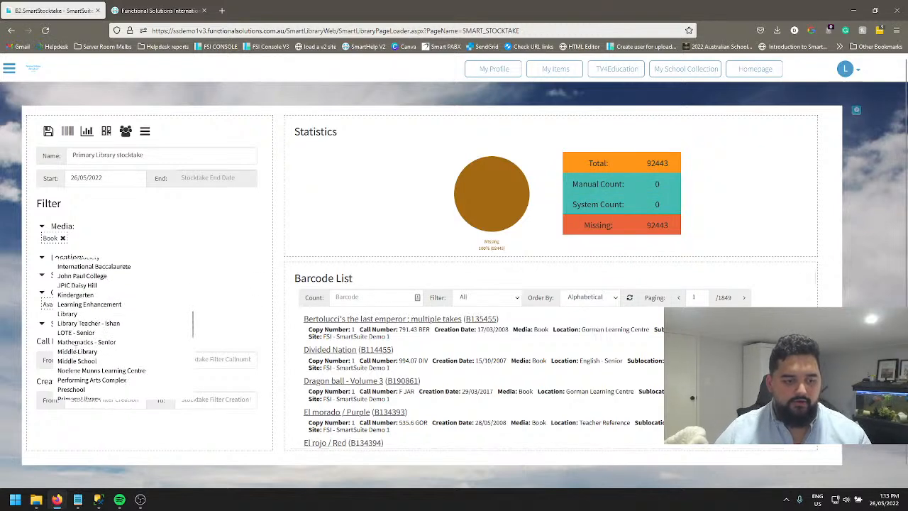
scroll(80, 358, down, 1)
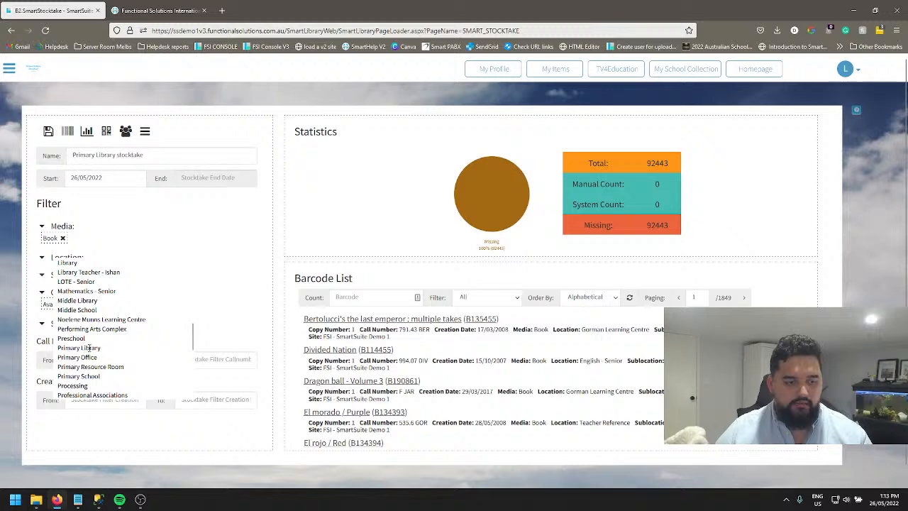
click(89, 347)
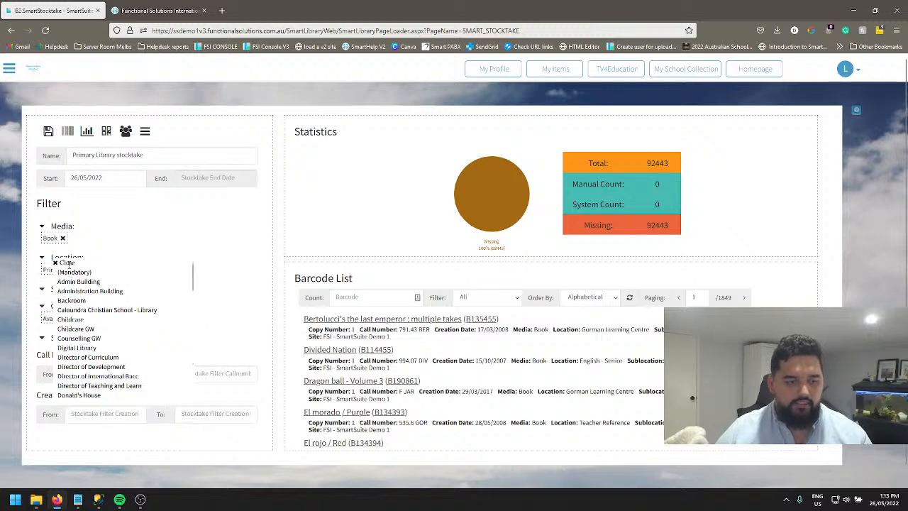
click(69, 263)
Add Fiction to the Sublocation filter and save the stocktake.
click(63, 301)
scroll(92, 362, down, 3)
scroll(87, 389, down, 4)
click(84, 343)
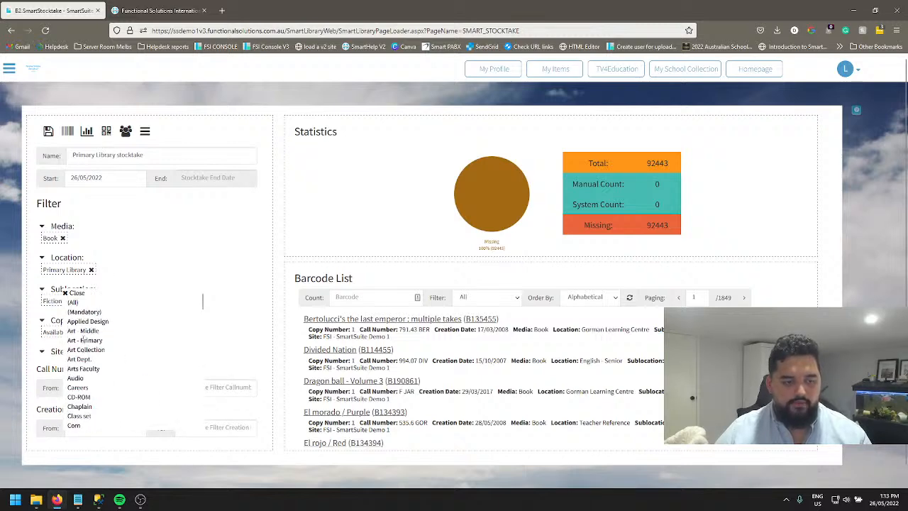
click(203, 301)
click(48, 132)
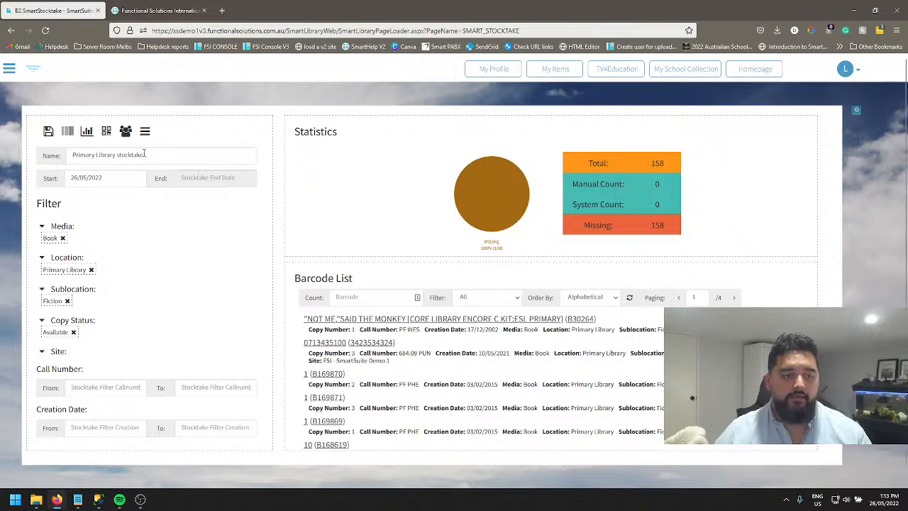
click(192, 178)
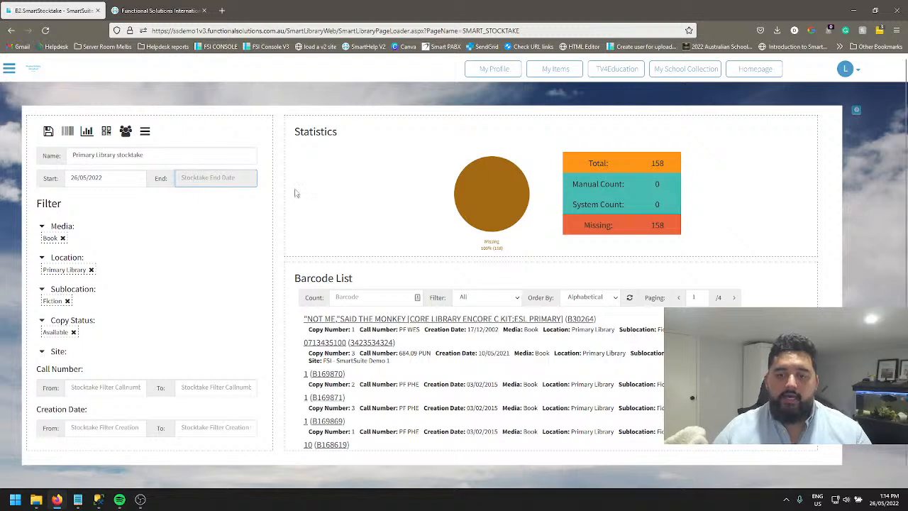
mouse_move(575, 205)
mouse_down()
mouse_move(630, 206)
mouse_move(574, 204)
mouse_up()
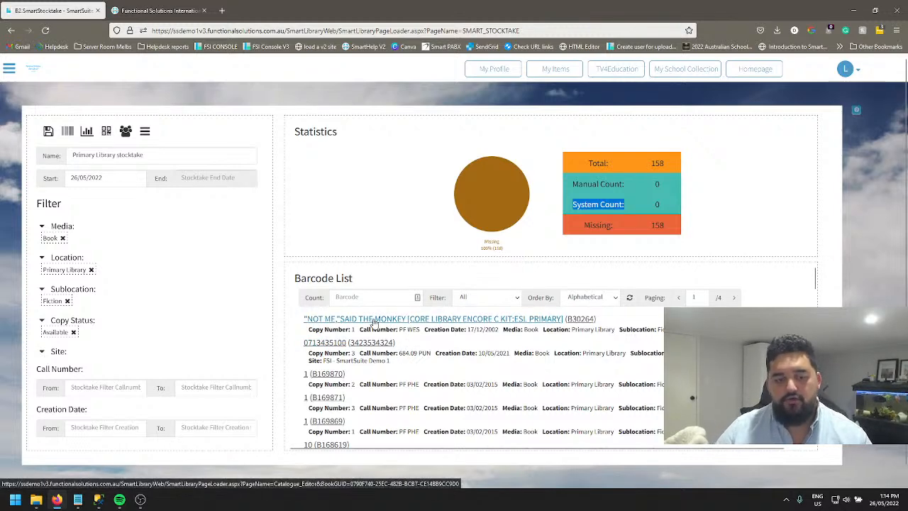
click(397, 324)
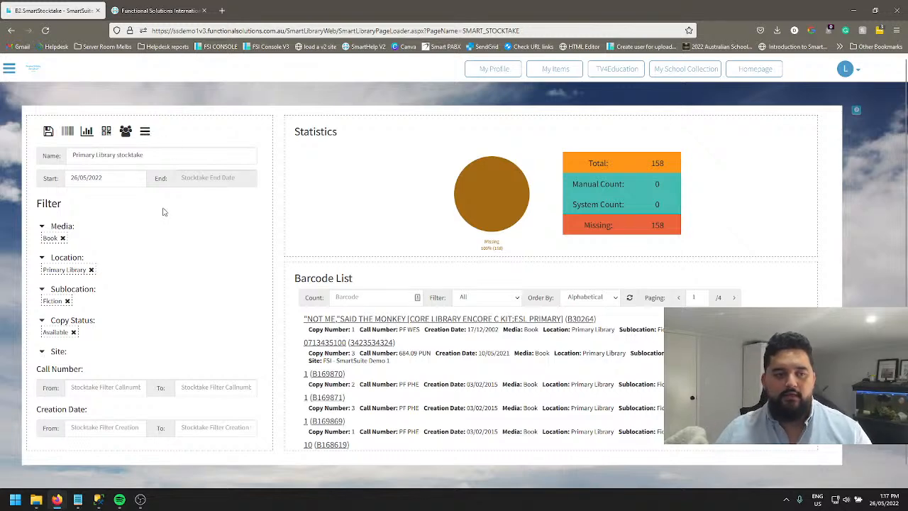
Open the counting page for the Primary Library stocktake and count the copy with barcode CRIT010.
click(67, 132)
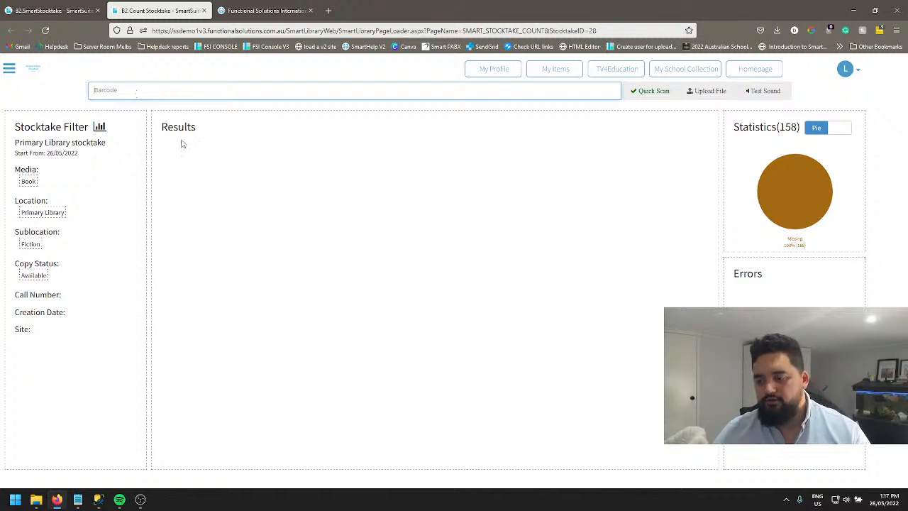
key(alt+Tab)
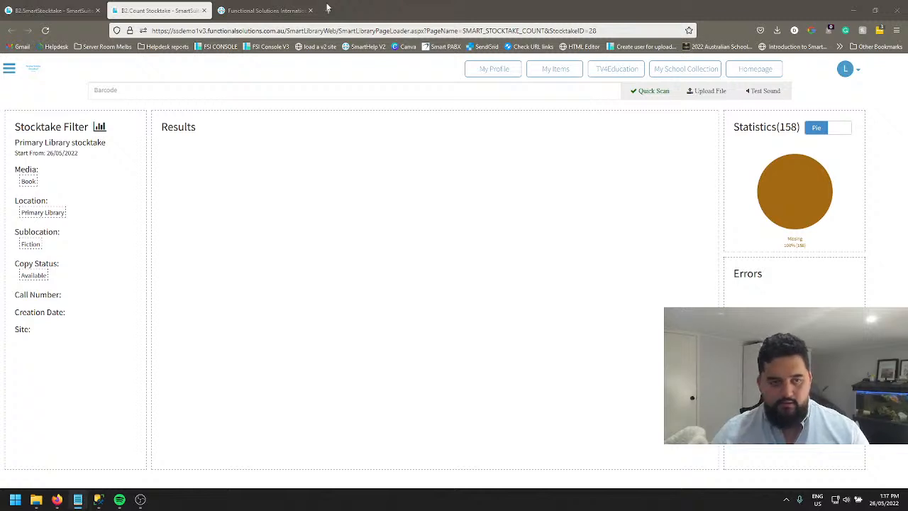
click(186, 91)
text(CRIT010)
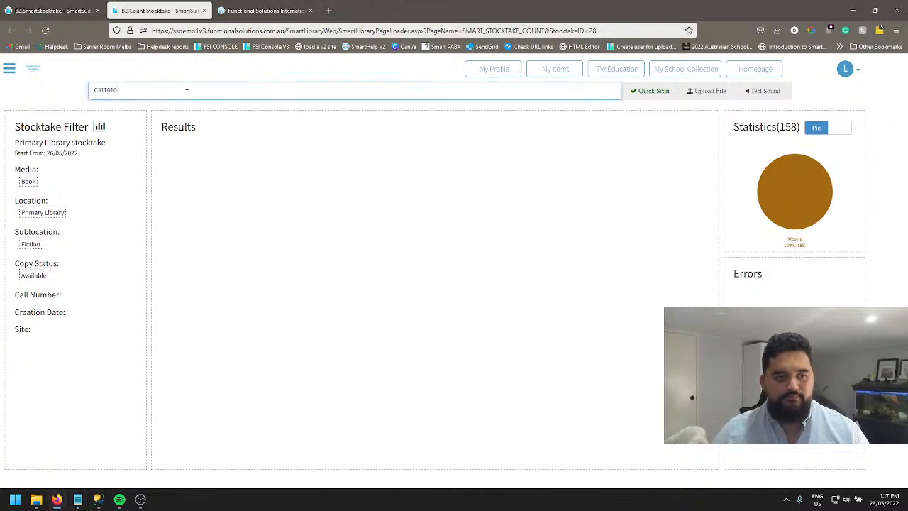
key(Return)
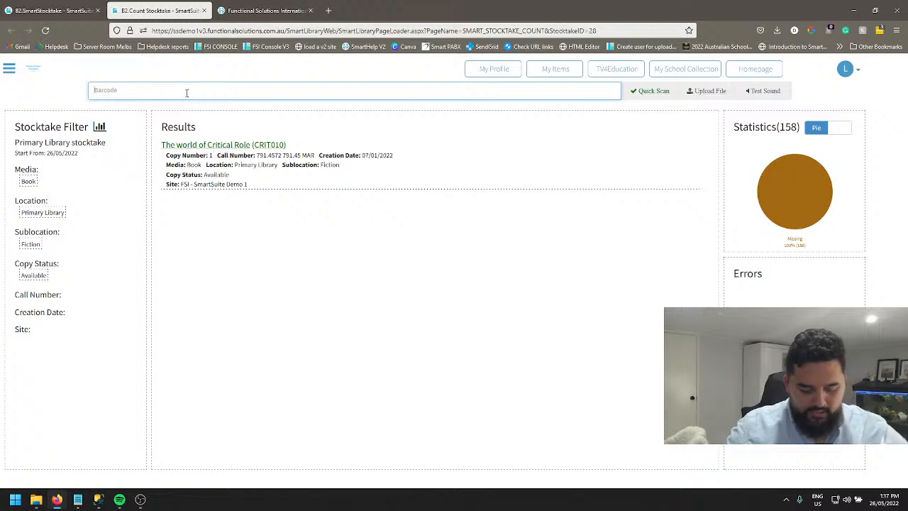
Raise the system volume and submit barcode CRIT010 two more times.
key(XF86AudioRaiseVolume)
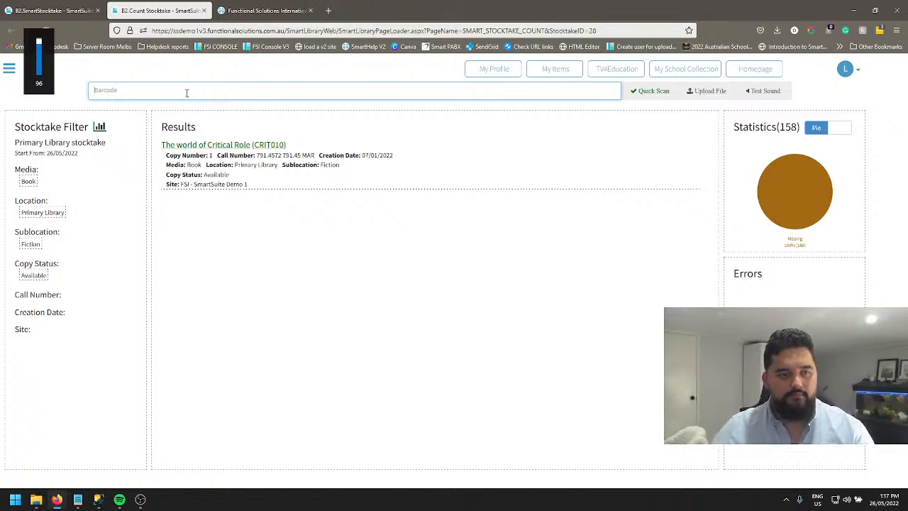
text(CRIT010)
key(Return)
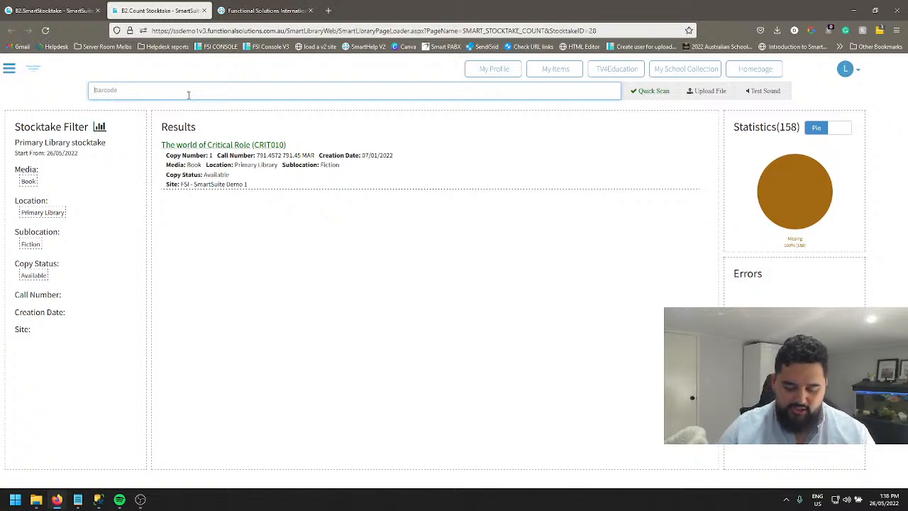
text(CRIT010)
key(Return)
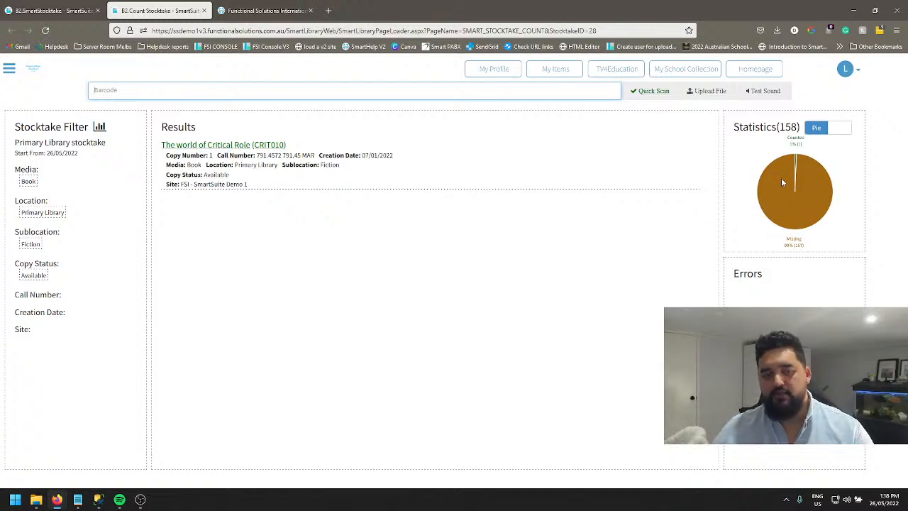
Switch the count statistics from pie chart to table view and submit barcode CRIT010 again.
click(836, 127)
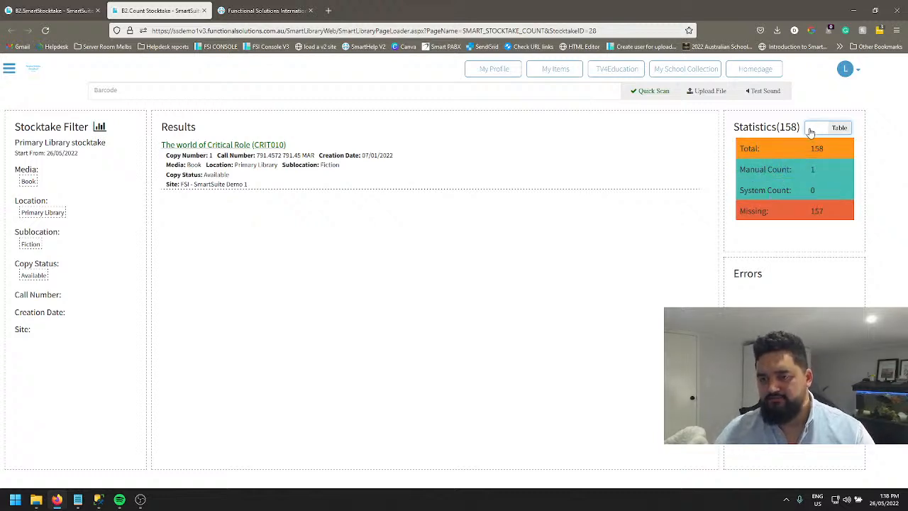
click(155, 92)
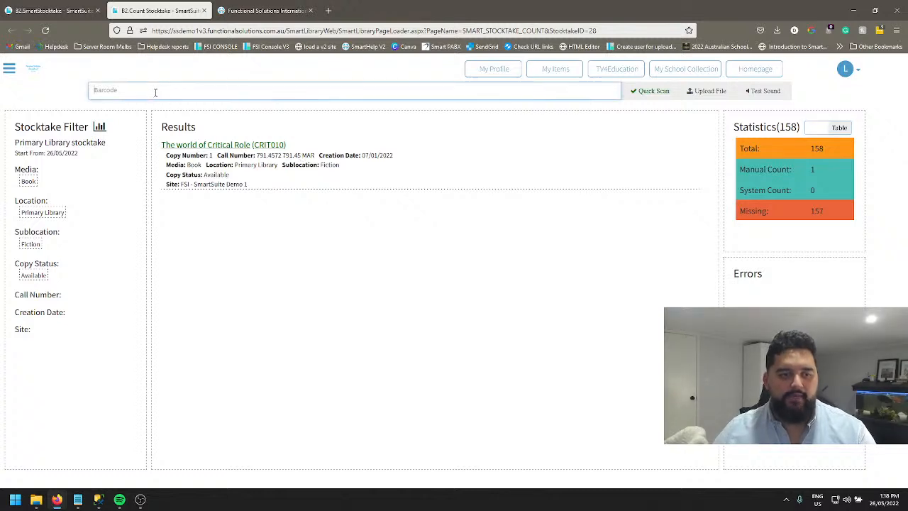
text(CRIT010)
key(Return)
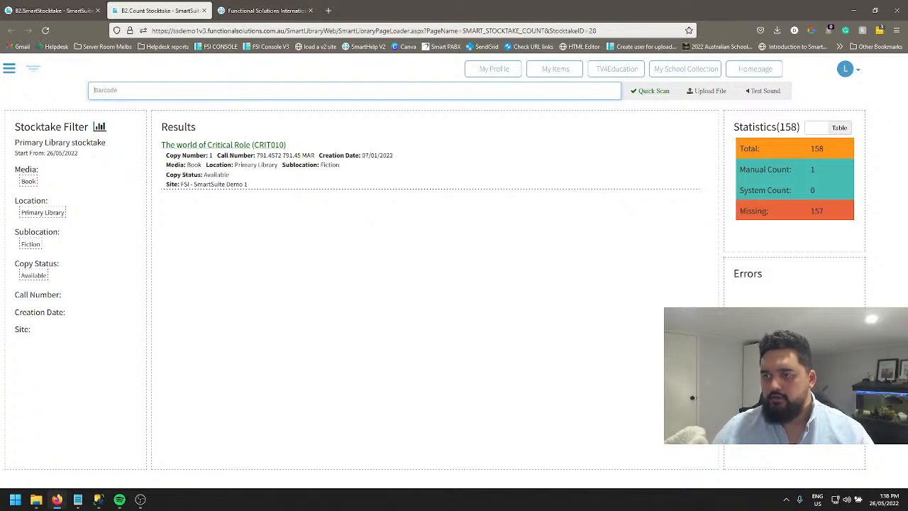
Copy barcode CRIT001 from the other window and count it in the stocktake.
key(alt+Tab)
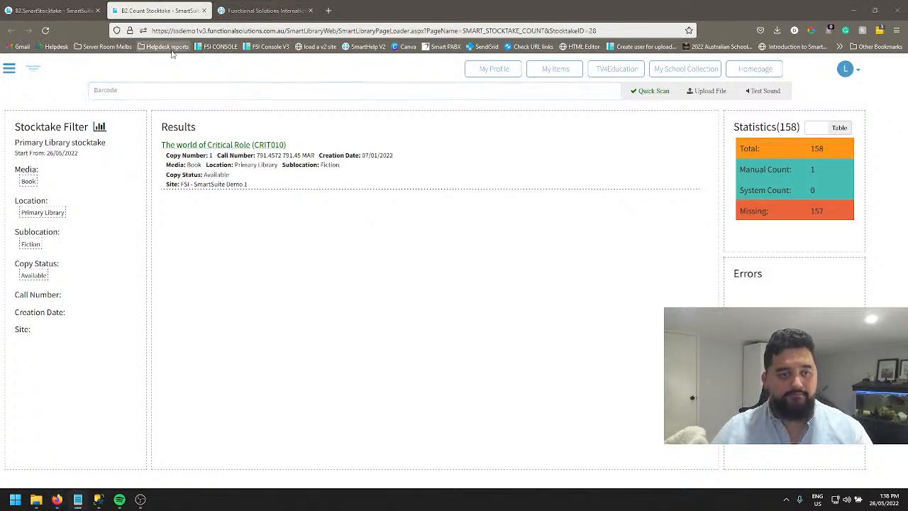
click(160, 92)
text(CRIT001)
key(Return)
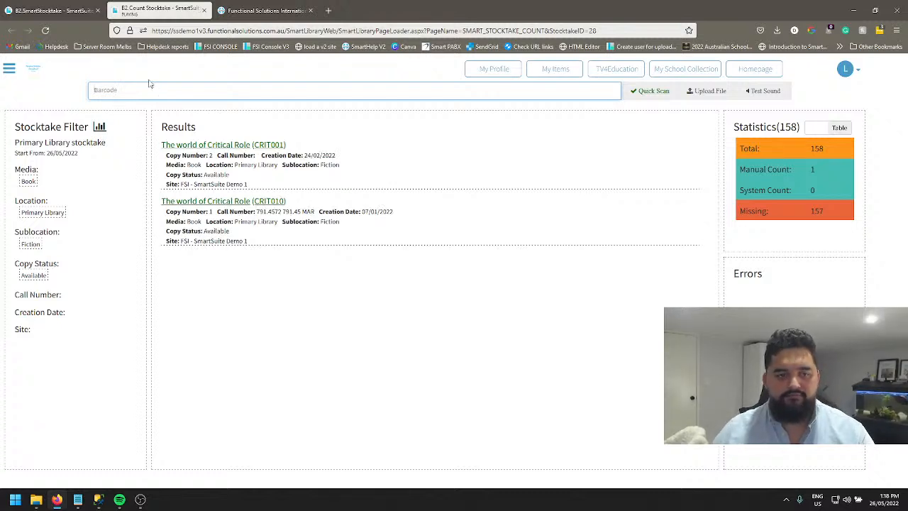
Copy barcode Htds2 from the other window and count it in the stocktake.
key(alt+Tab)
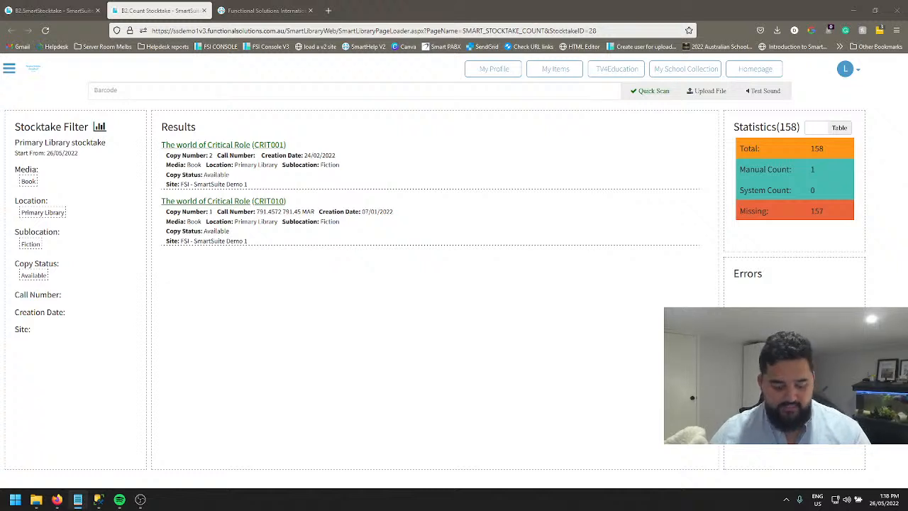
click(225, 95)
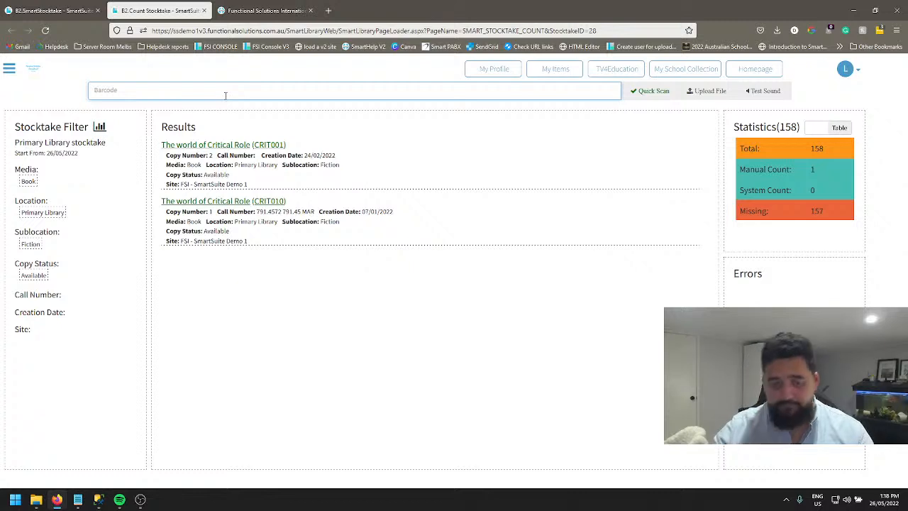
text(Htds2)
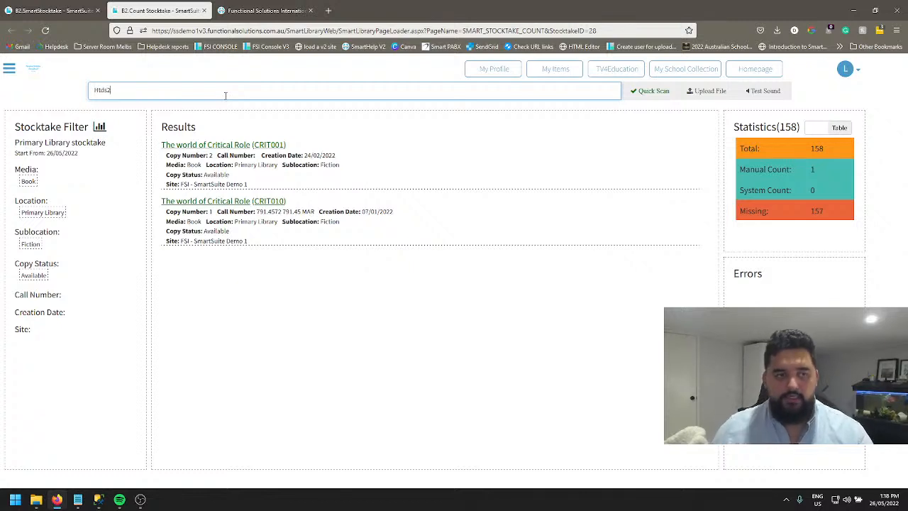
key(Return)
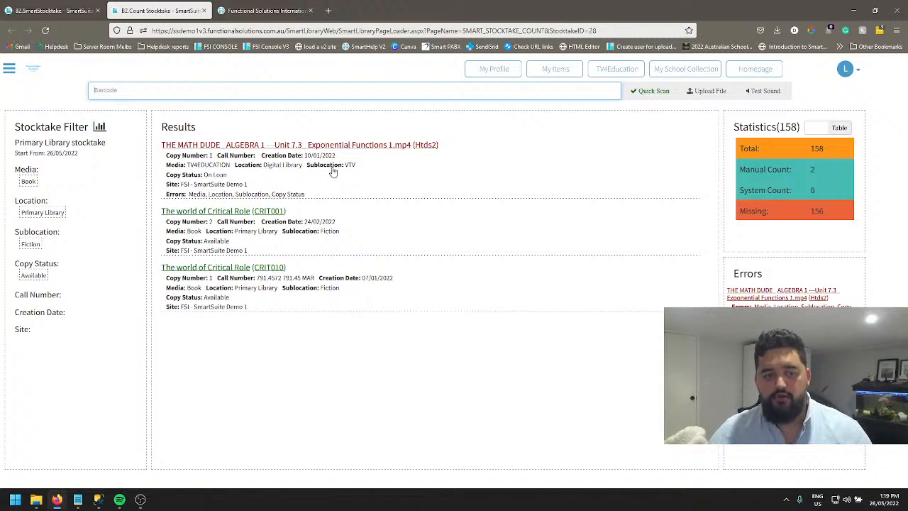
Open the error details of the Htds2 copy and set its Location to Primary Library.
click(210, 177)
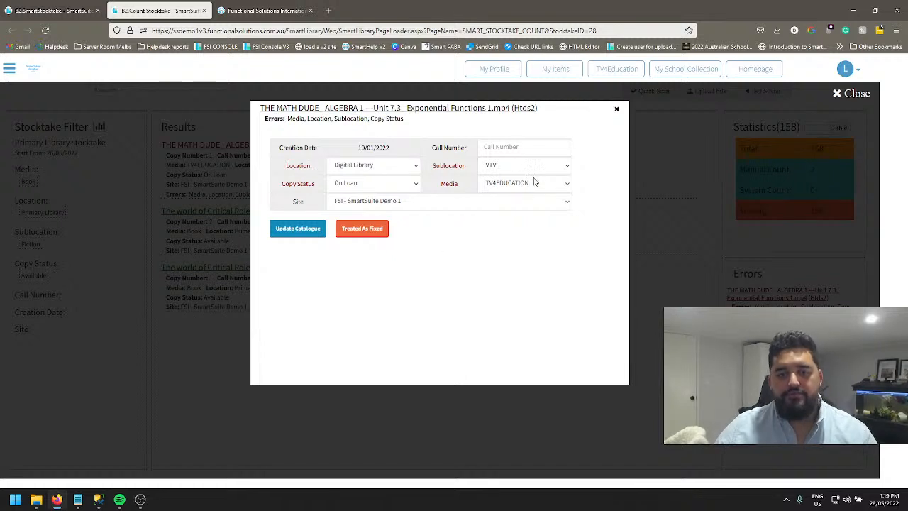
click(378, 169)
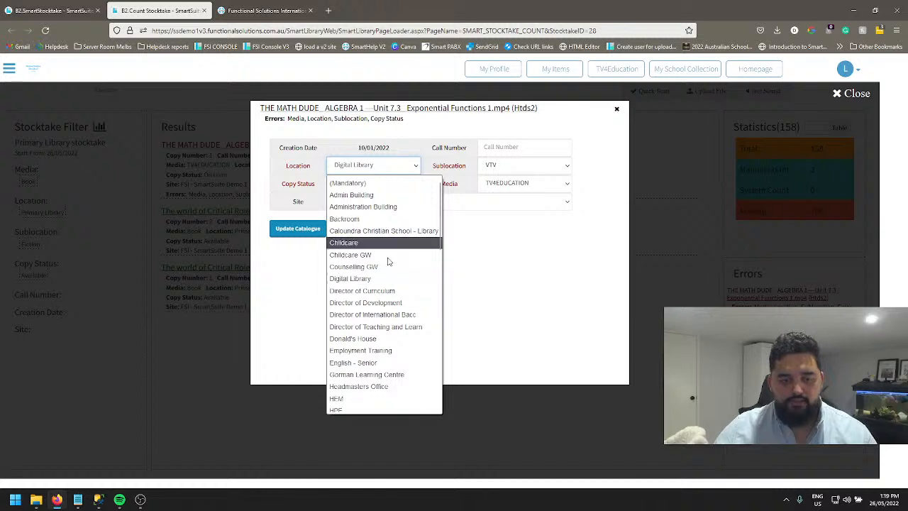
scroll(368, 319, down, 4)
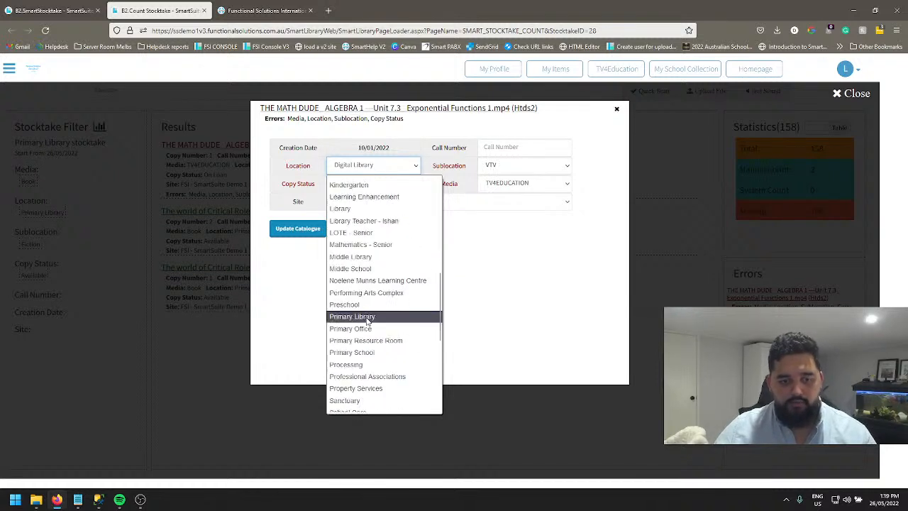
click(357, 316)
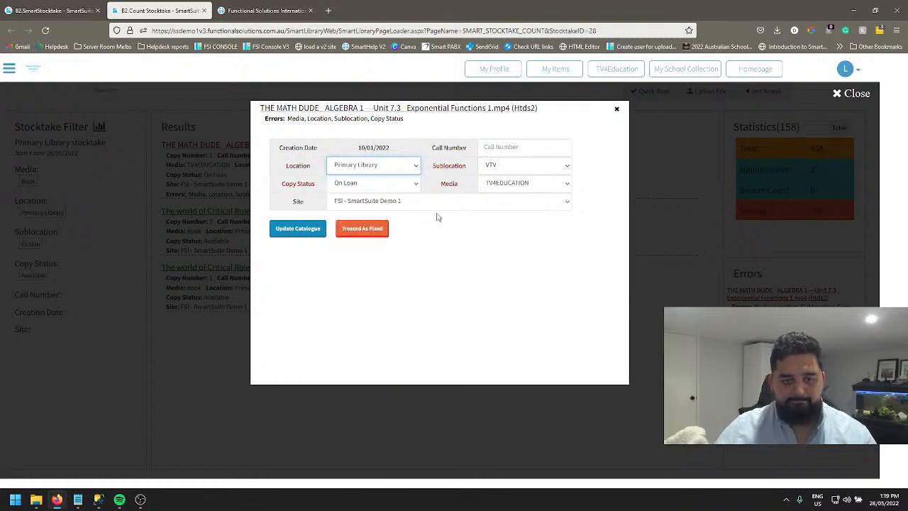
Set the Htds2 copy's Sublocation to Fiction and its Copy Status to Available.
click(514, 167)
scroll(525, 284, up, 10)
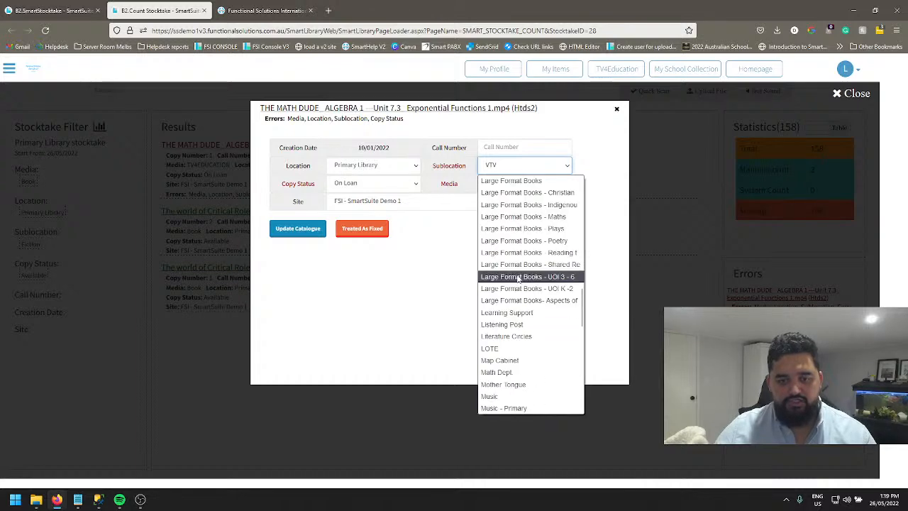
scroll(519, 278, up, 10)
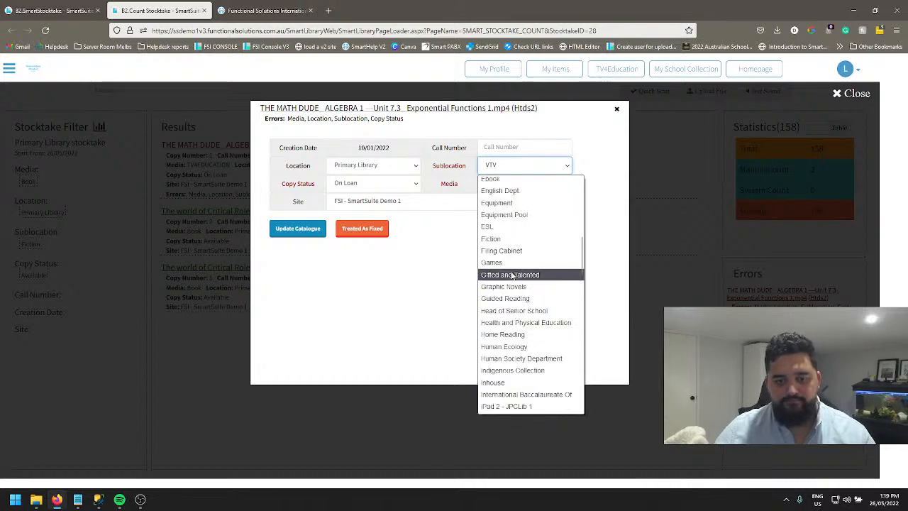
scroll(512, 280, up, 10)
scroll(515, 284, down, 5)
click(514, 317)
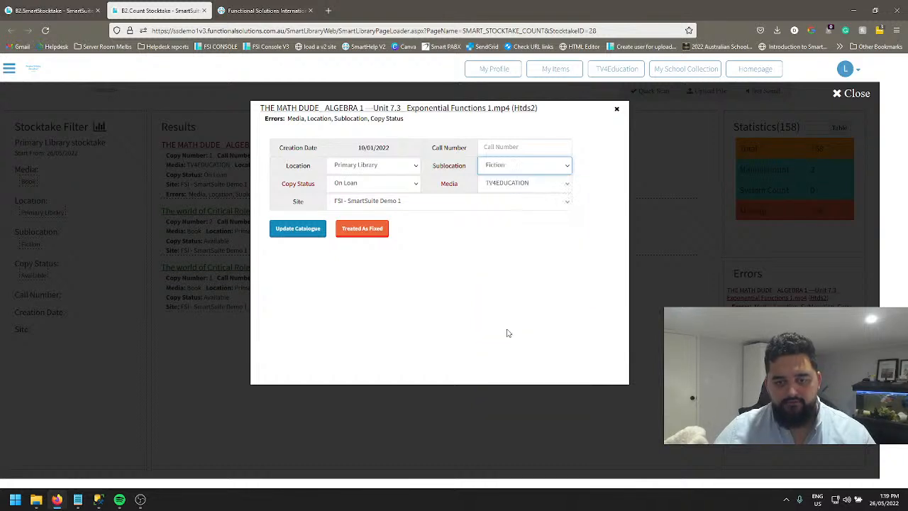
click(354, 190)
scroll(358, 206, up, 1)
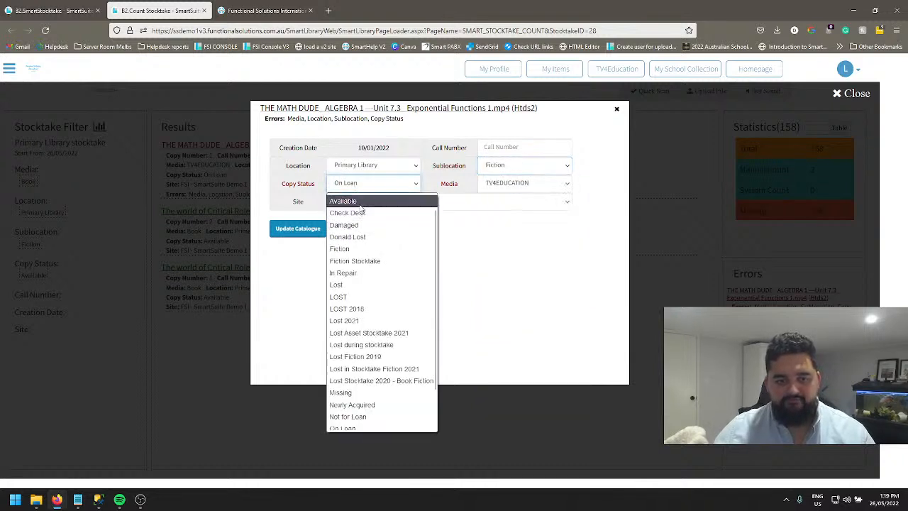
click(359, 204)
Set the Htds2 copy's Media to Book, update the catalogue despite the further errors, and treat the item as fixed.
click(509, 183)
scroll(529, 383, down, 2)
scroll(521, 348, up, 6)
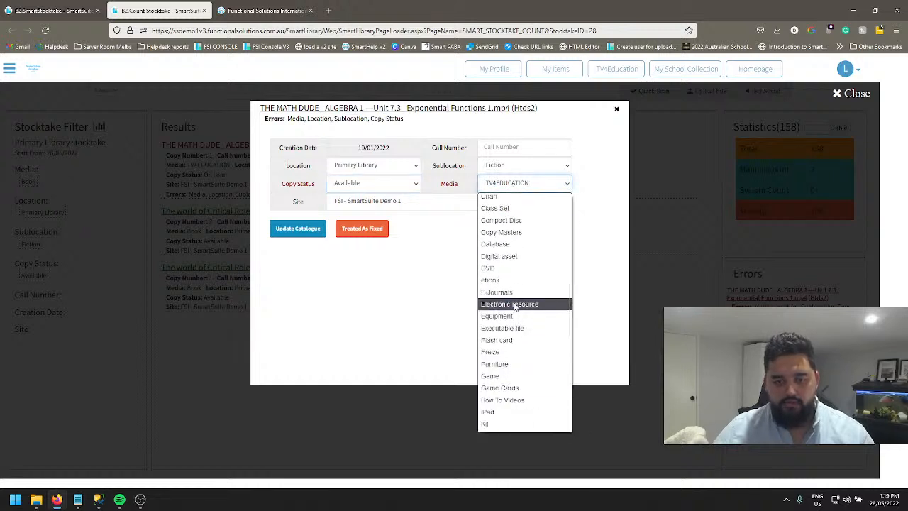
scroll(514, 307, up, 3)
click(498, 305)
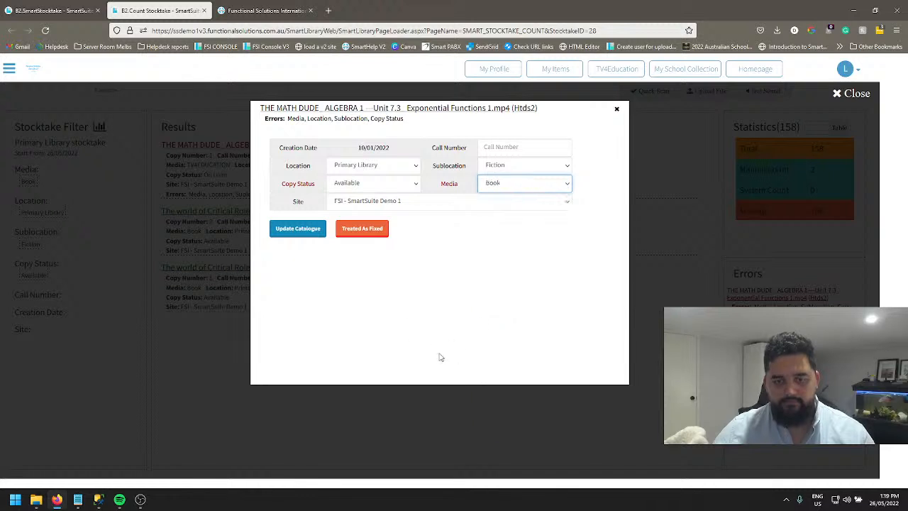
click(292, 229)
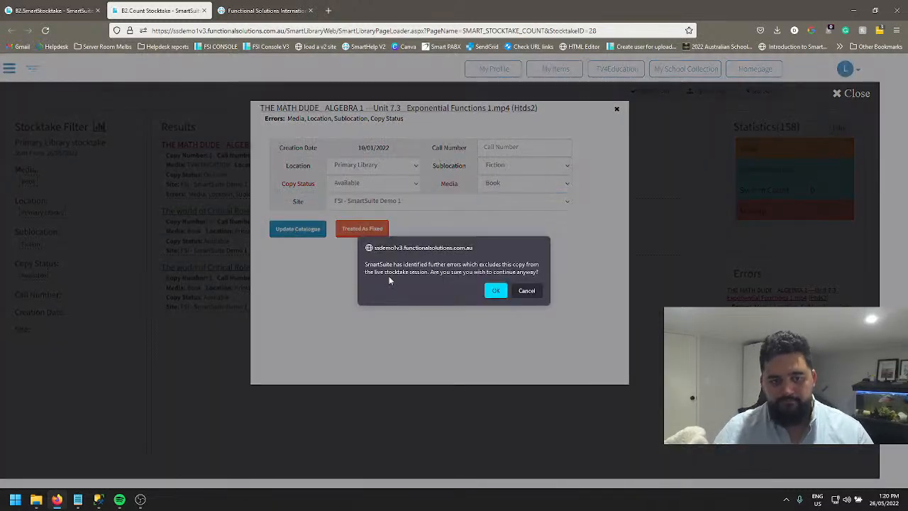
click(494, 292)
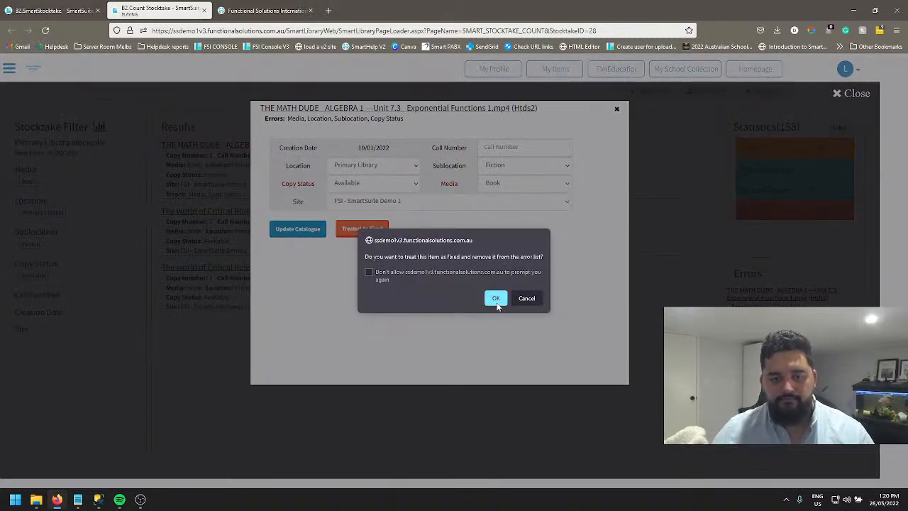
drag(380, 258, 491, 261)
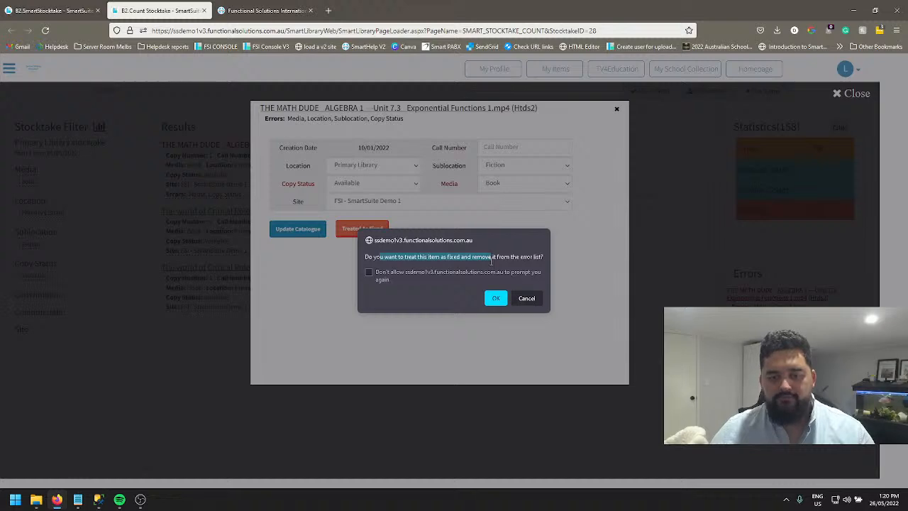
click(495, 298)
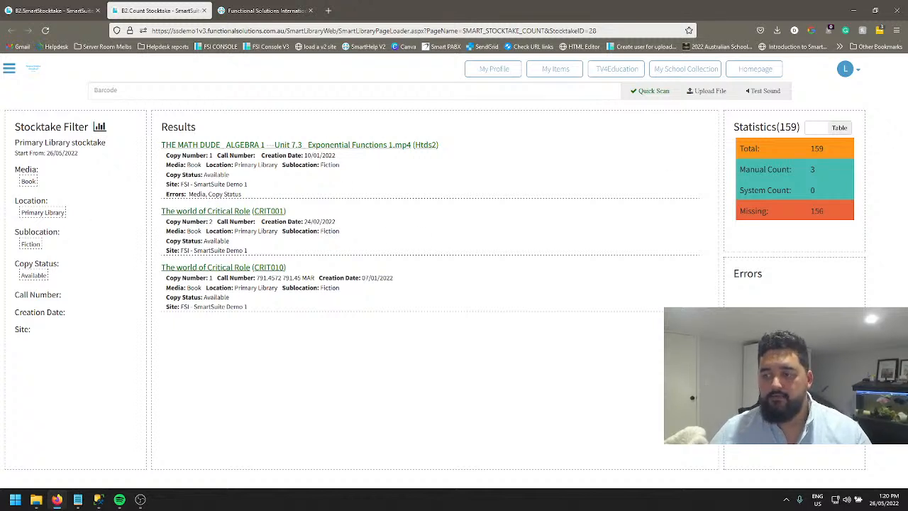
Count the copy with barcode testggg in the stocktake.
click(268, 91)
text(testggg)
key(Return)
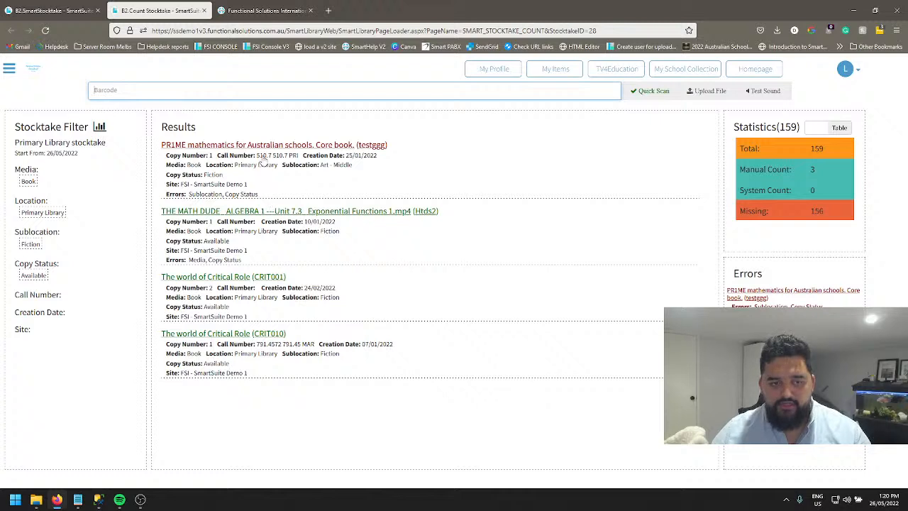
Open the error details of the testggg copy and set its Copy Status to Available and Sublocation to Fiction.
click(243, 165)
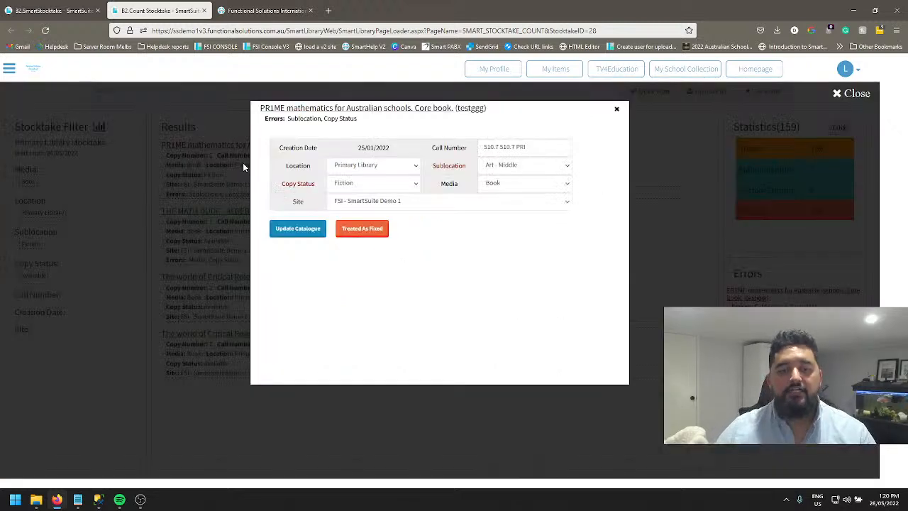
click(348, 183)
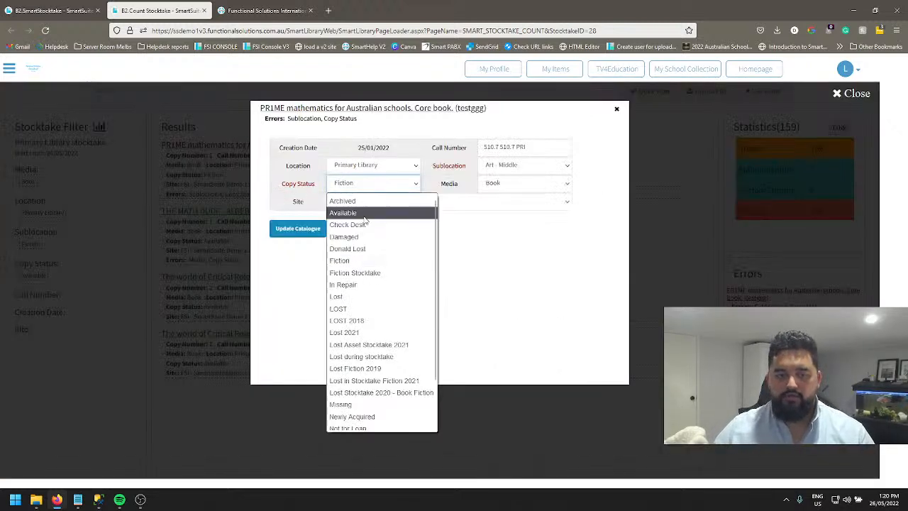
click(346, 213)
click(489, 167)
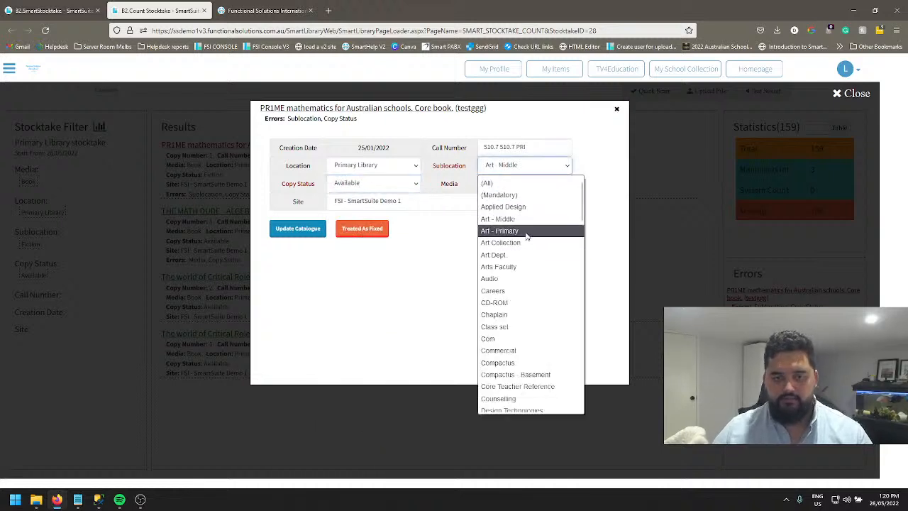
scroll(515, 333, down, 4)
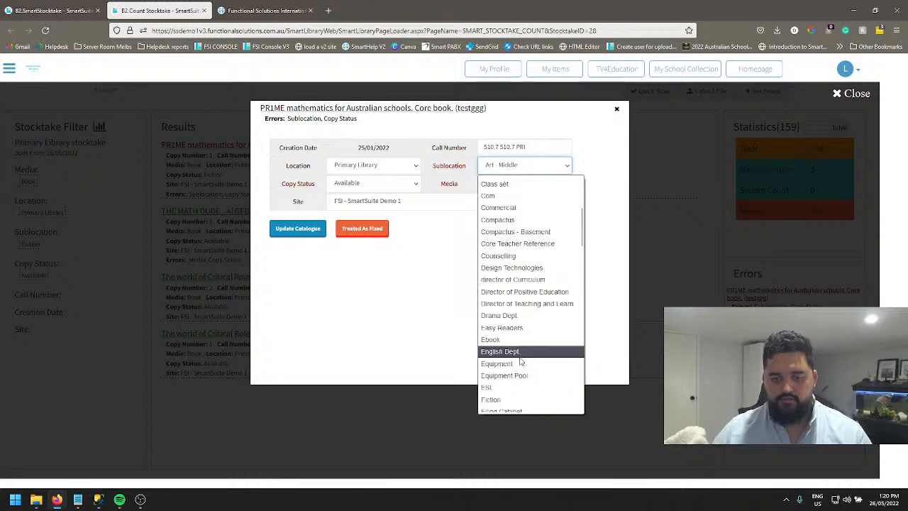
click(516, 400)
Update the catalogue with the testggg copy's corrections and accept treating it as fixed in the error list.
click(299, 230)
click(492, 292)
click(494, 301)
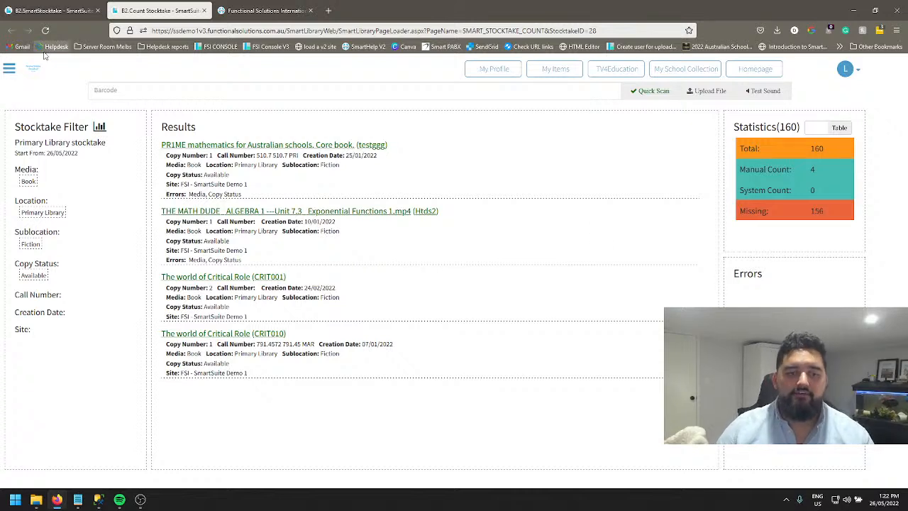
Reopen the testggg copy's details to check the fields marked as errors, and close them again.
click(151, 92)
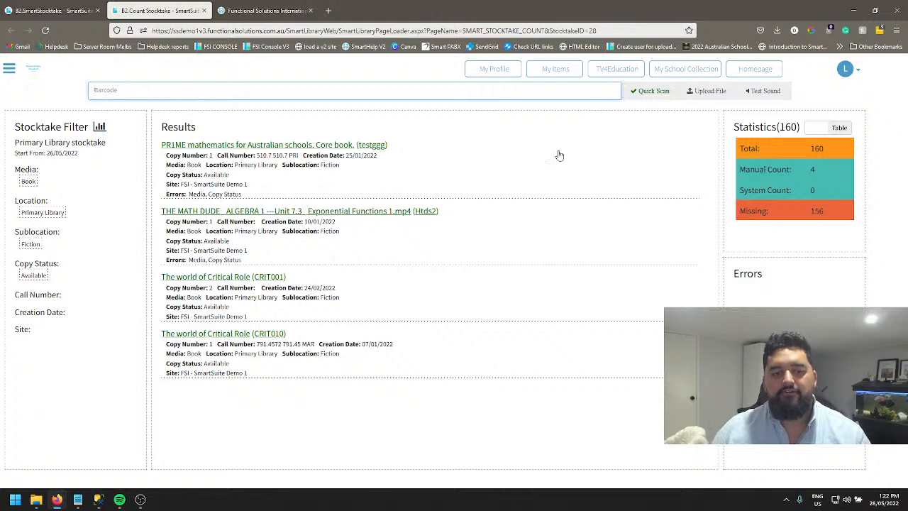
drag(391, 146, 446, 164)
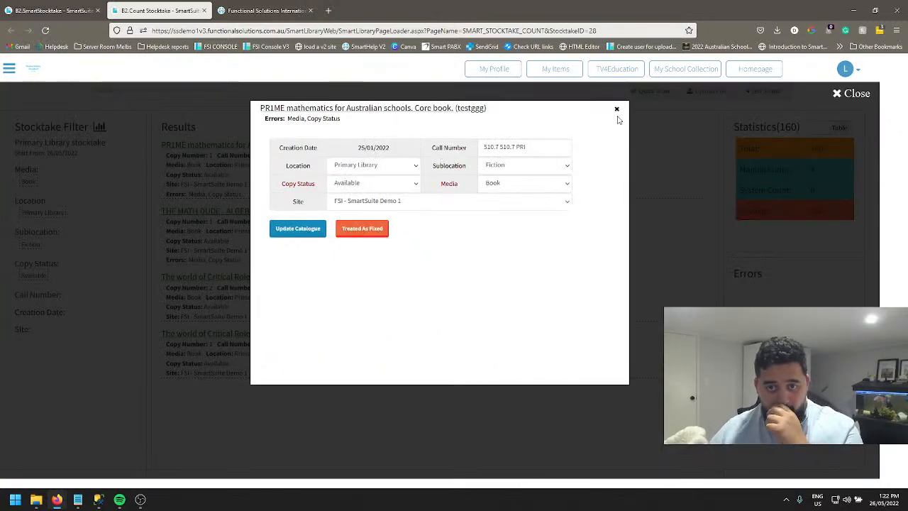
click(617, 110)
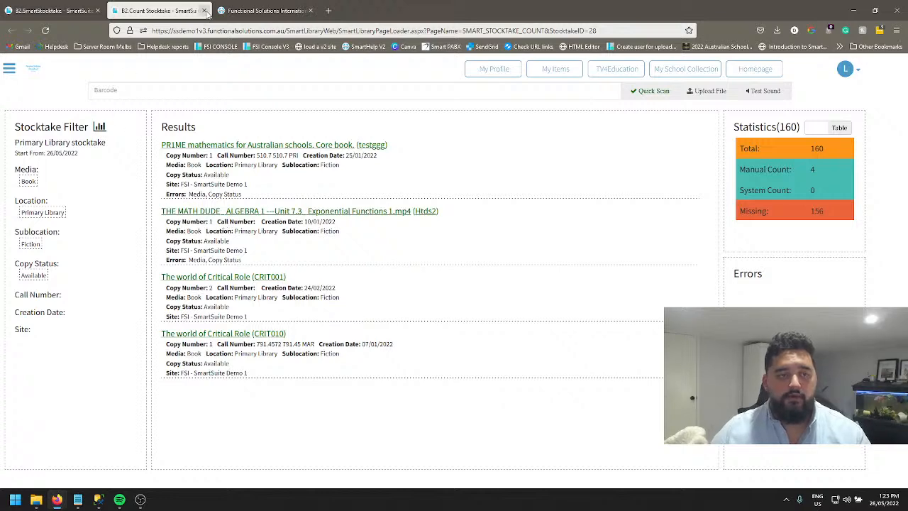
Close the stocktake counting page and open the stocktake's report, looking over its Copy Status choices.
click(204, 11)
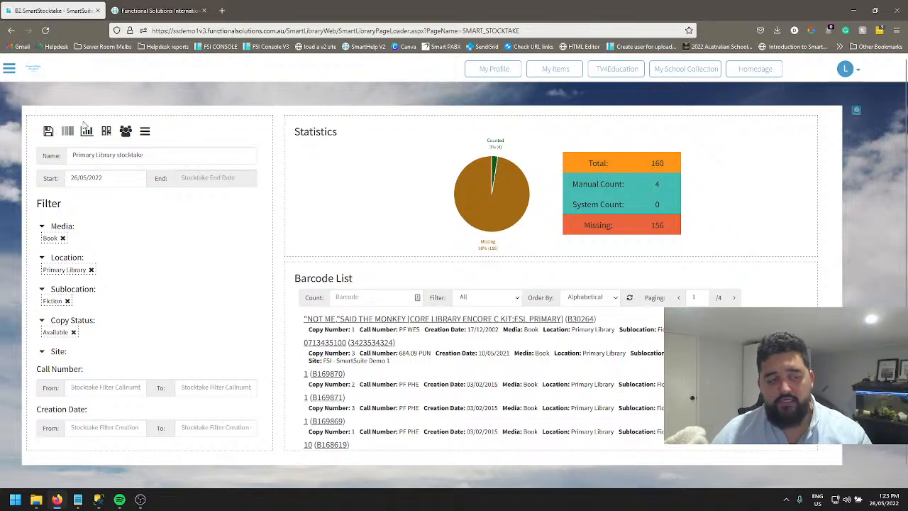
click(88, 135)
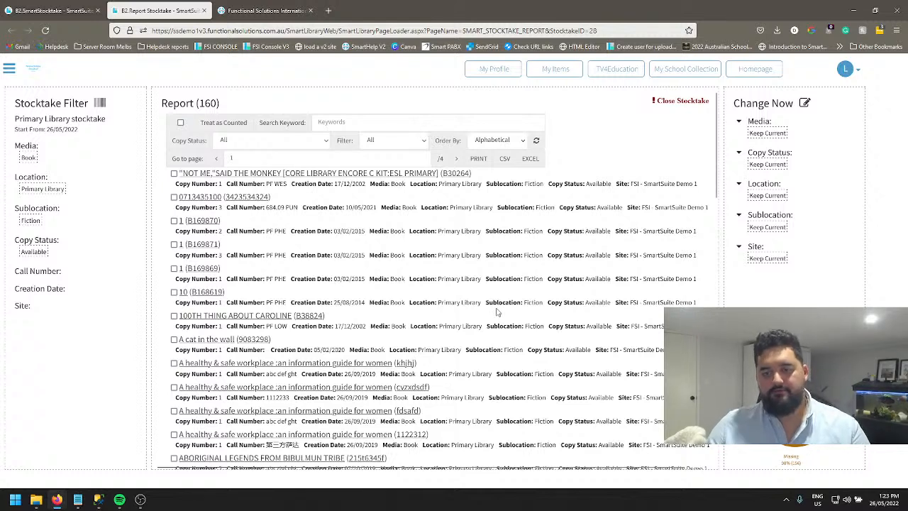
triple_click(188, 141)
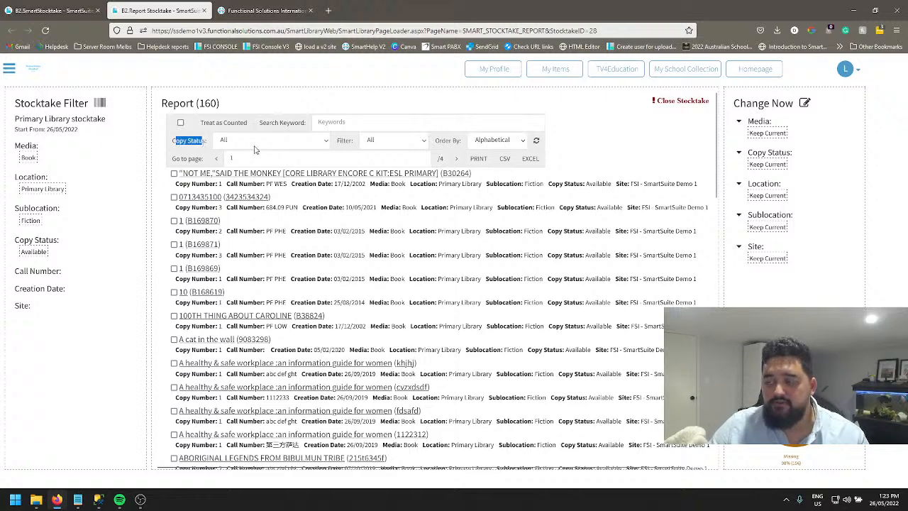
click(268, 146)
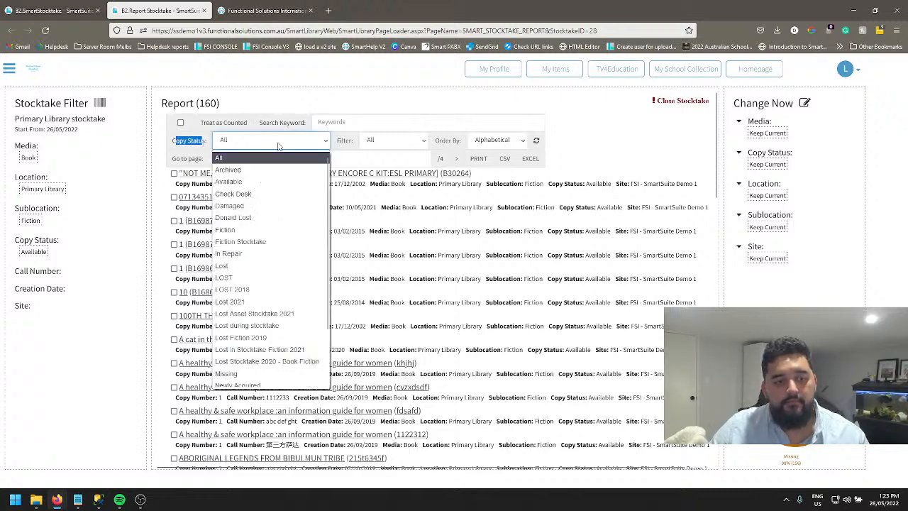
click(280, 146)
Filter the stocktake report to copies still To be Counted and refresh the list.
double_click(346, 141)
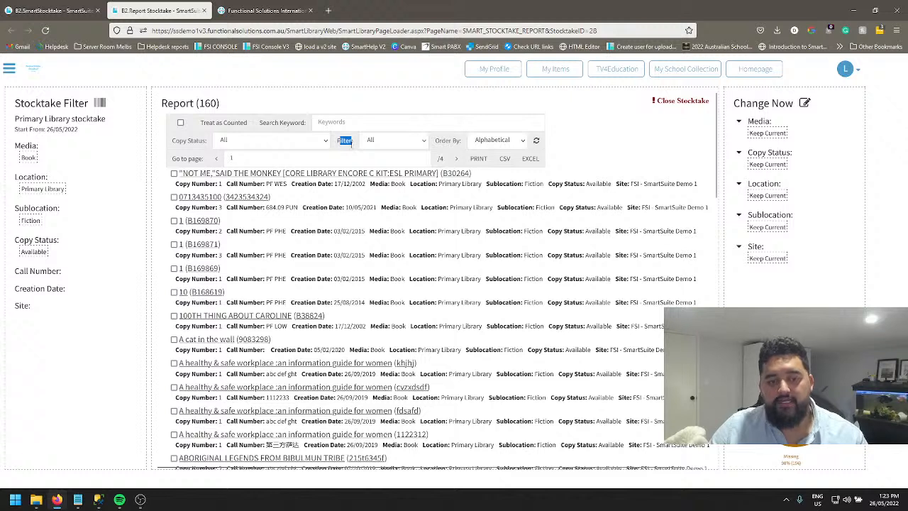
click(395, 141)
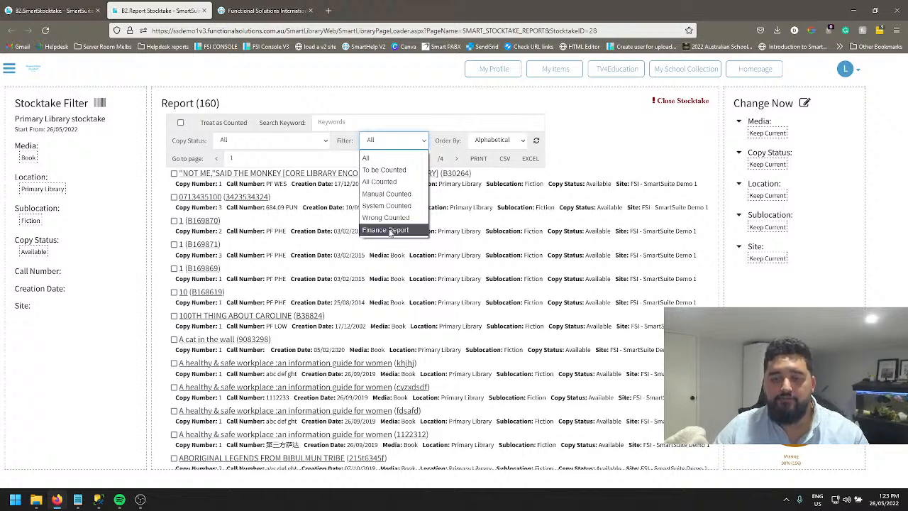
click(390, 171)
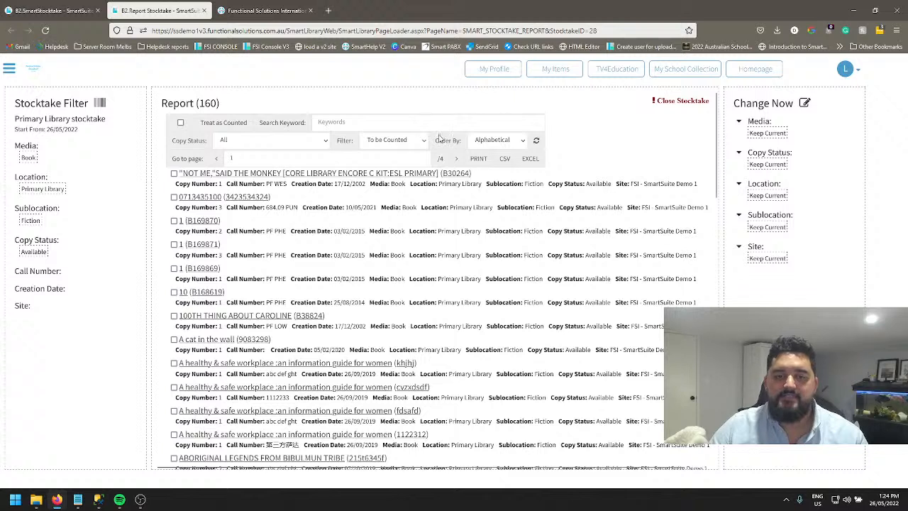
click(536, 142)
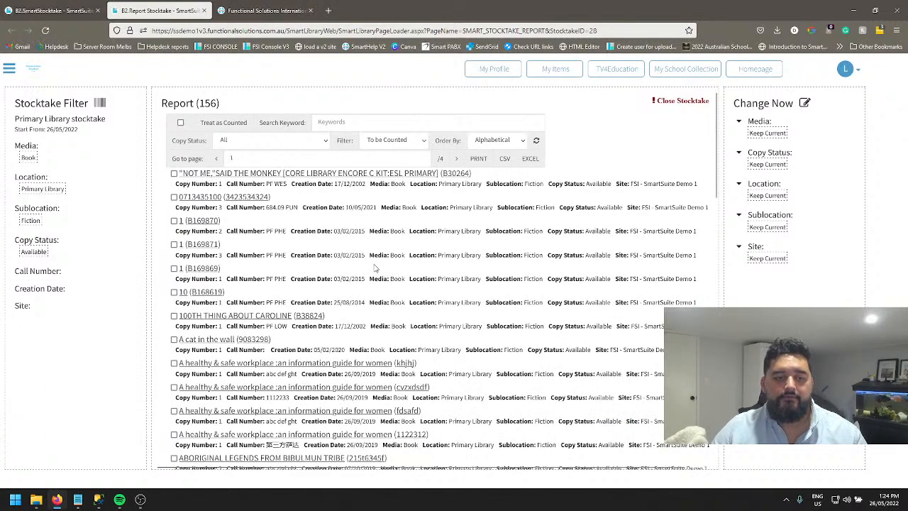
triple_click(173, 100)
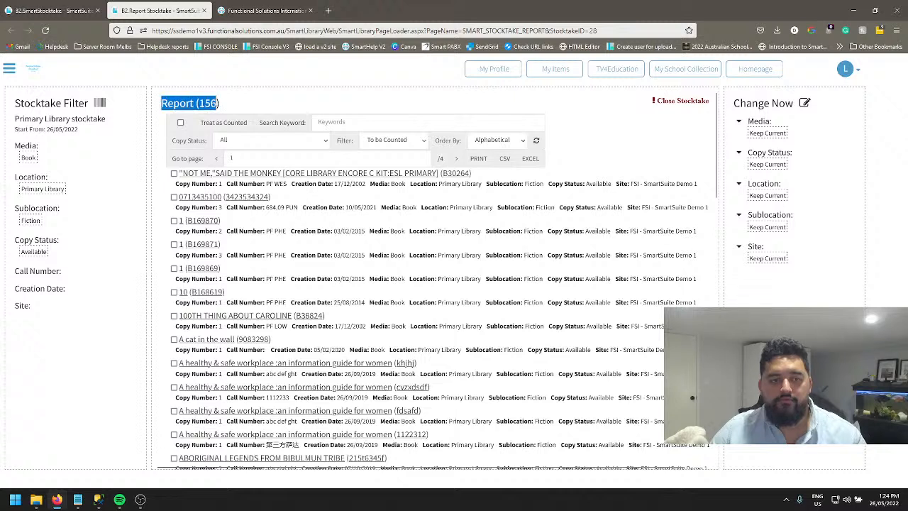
click(224, 104)
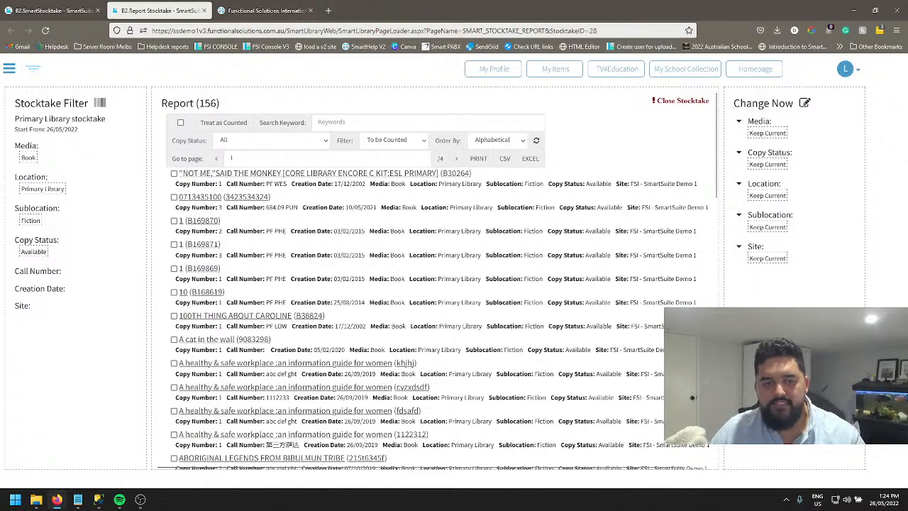
Select the copies with barcodes B169870, B169871, B169869 and B168619 in the report.
scroll(302, 308, down, 1)
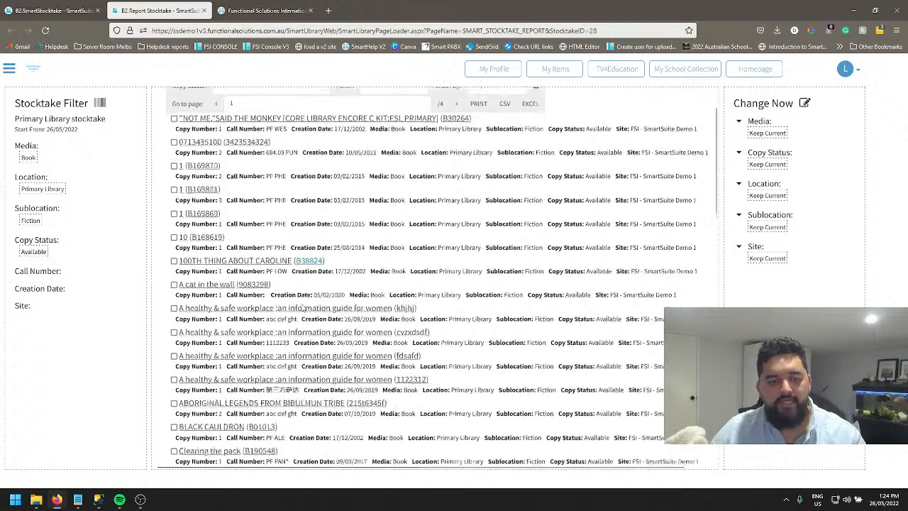
scroll(354, 269, up, 1)
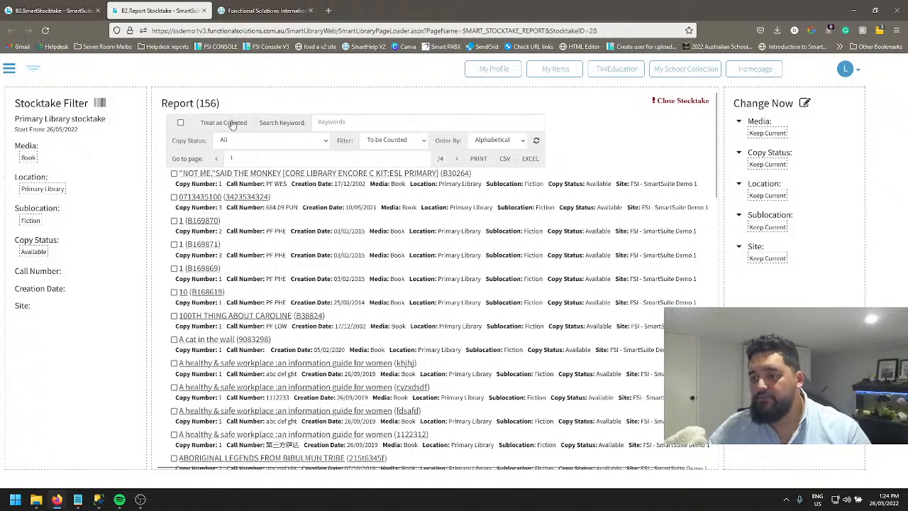
click(174, 221)
click(174, 244)
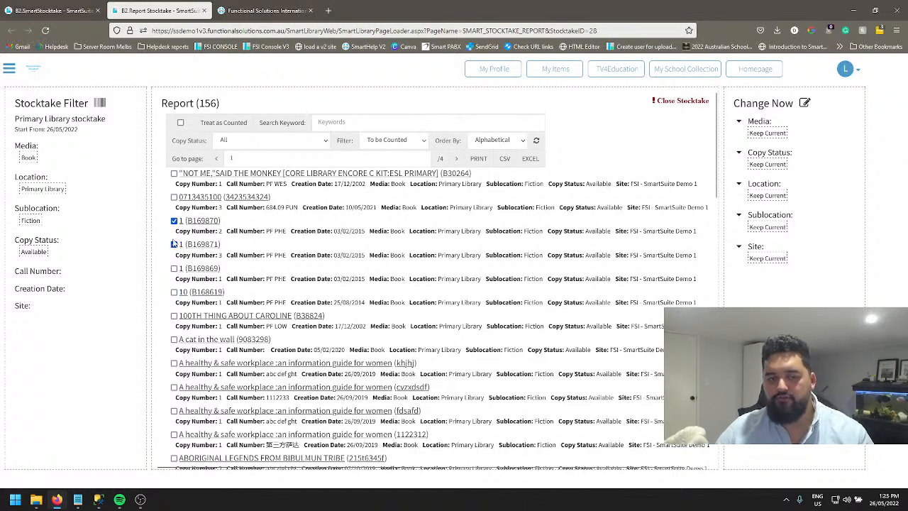
click(174, 268)
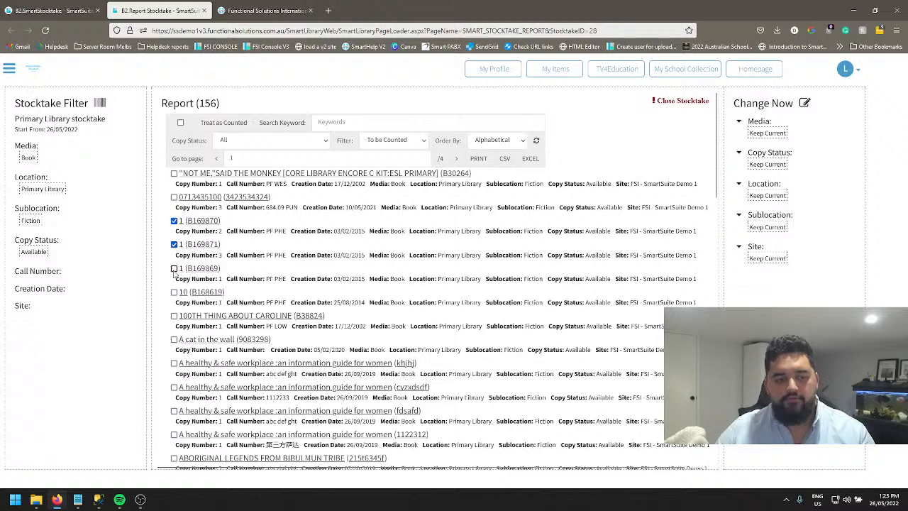
click(175, 292)
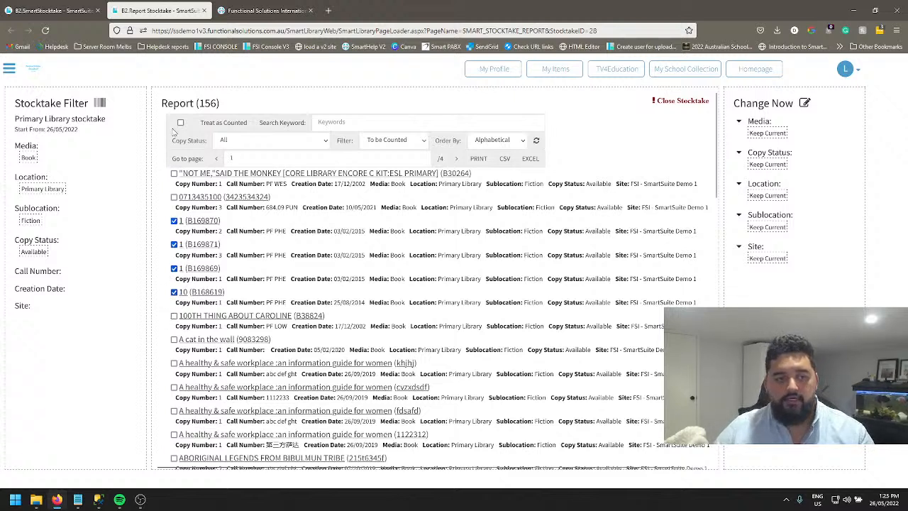
Treat all selected barcodes as counted, confirming the update with YES.
click(223, 124)
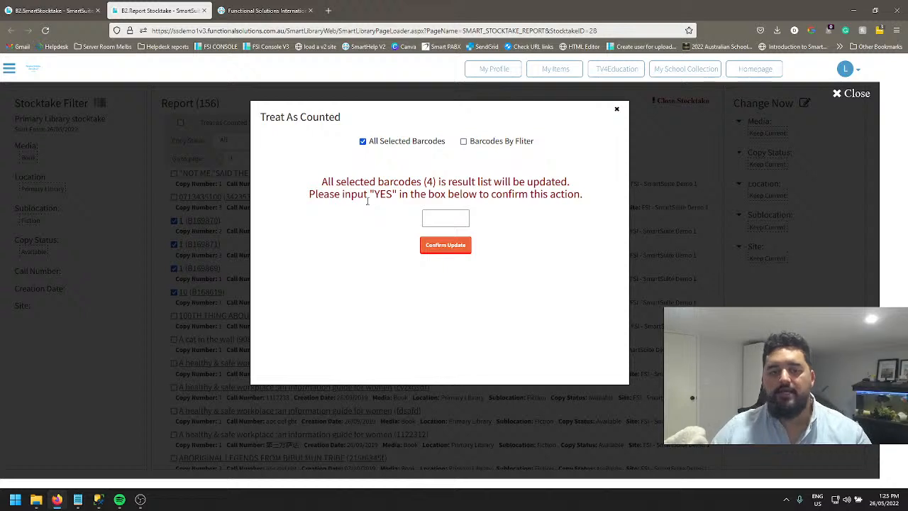
click(440, 214)
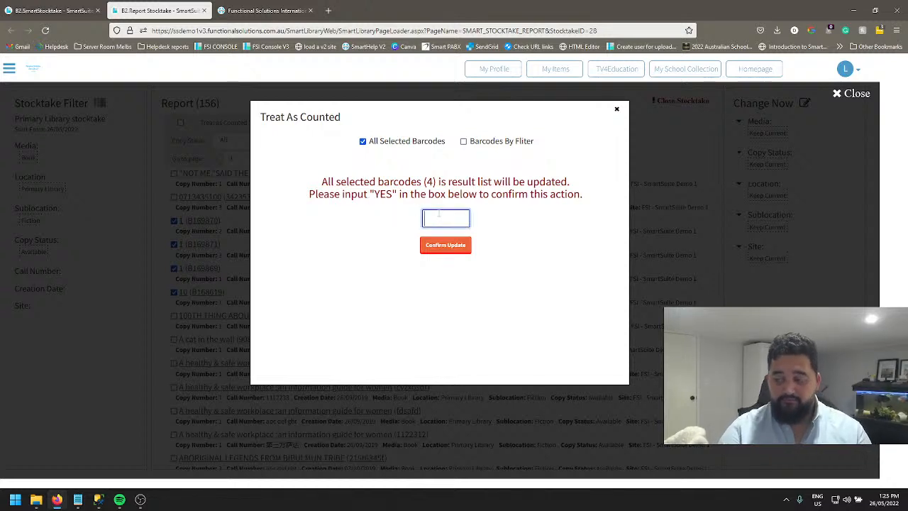
text(YES)
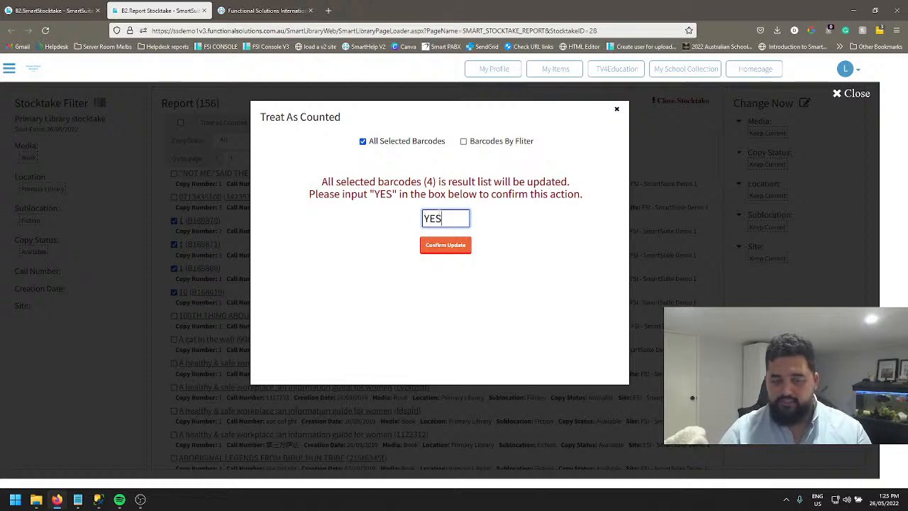
click(440, 244)
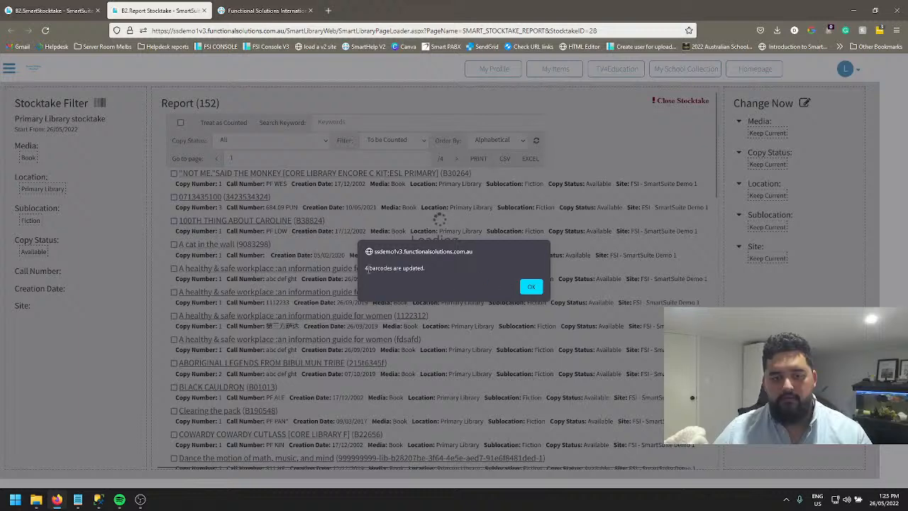
click(532, 286)
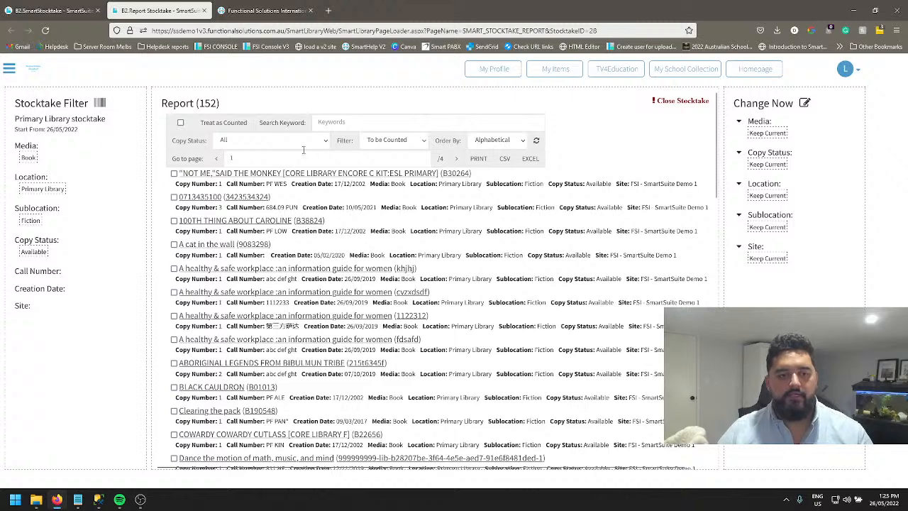
Filter the stocktake report to Manual Counted copies and refresh the list.
click(537, 141)
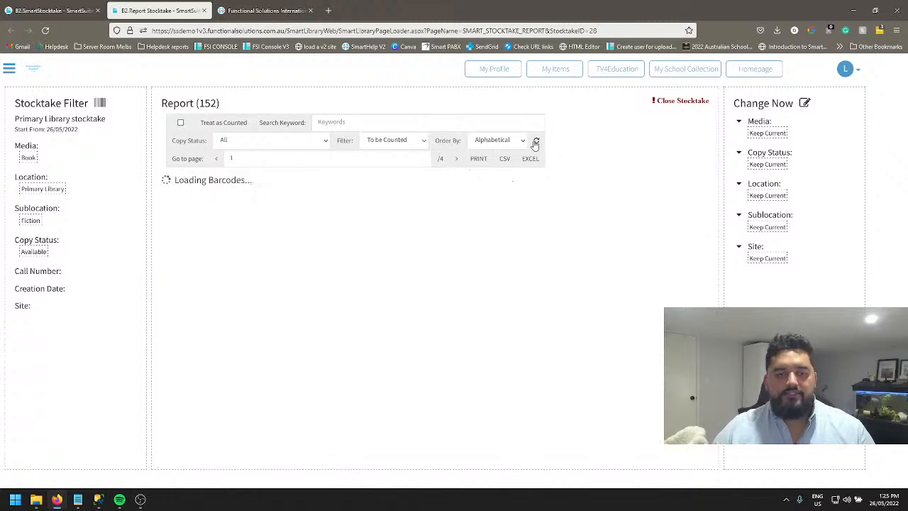
click(395, 140)
click(402, 196)
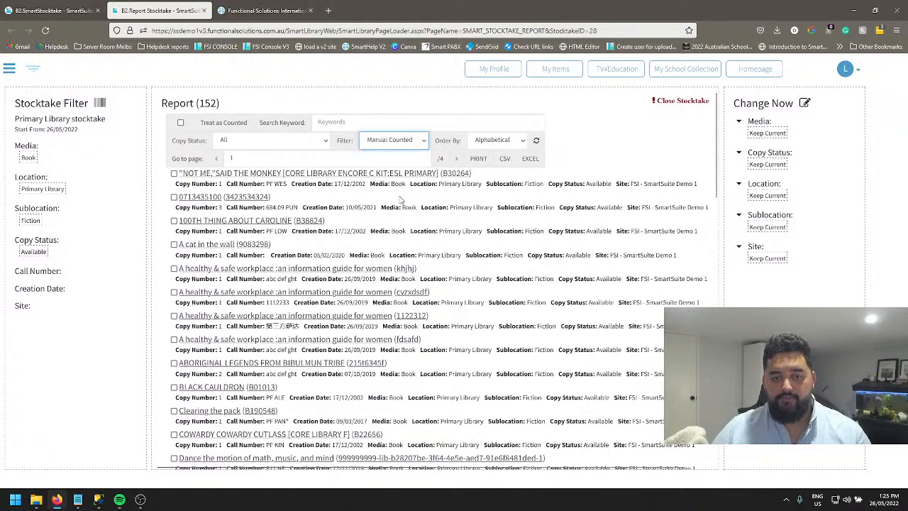
click(534, 140)
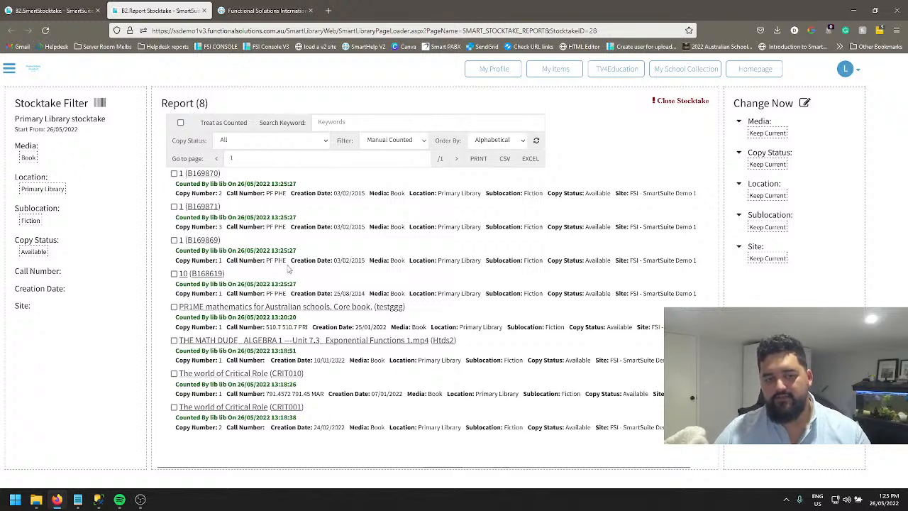
Switch the report filter to Wrong Counted and refresh the list.
click(395, 140)
click(387, 205)
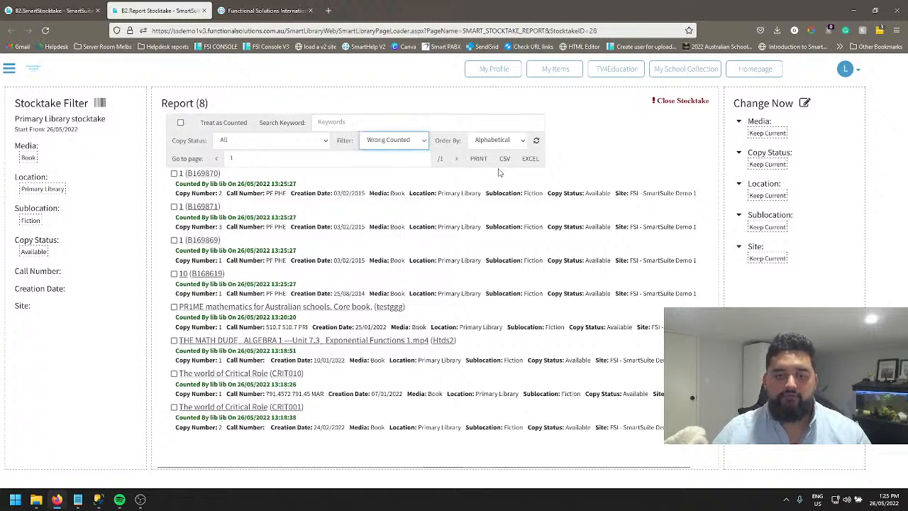
click(535, 141)
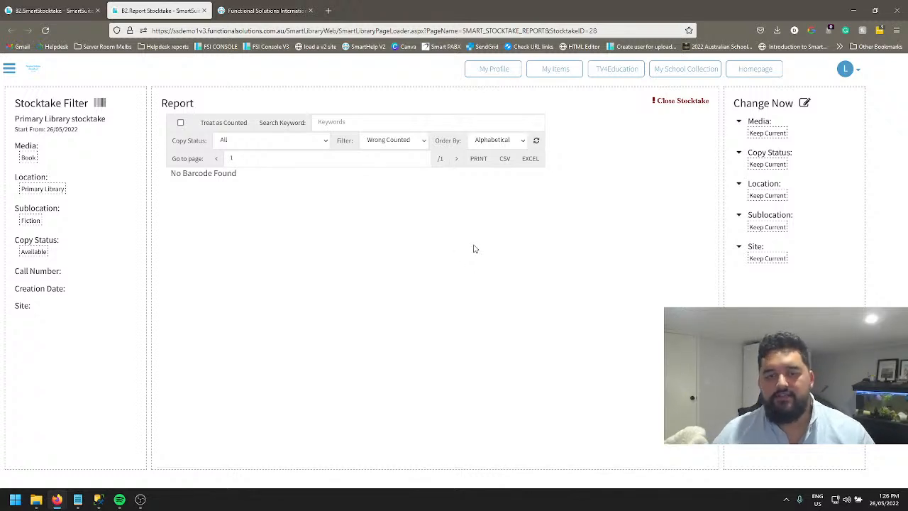
Show the Finance Report for the stocktake by changing the filter and refreshing.
click(397, 145)
click(385, 231)
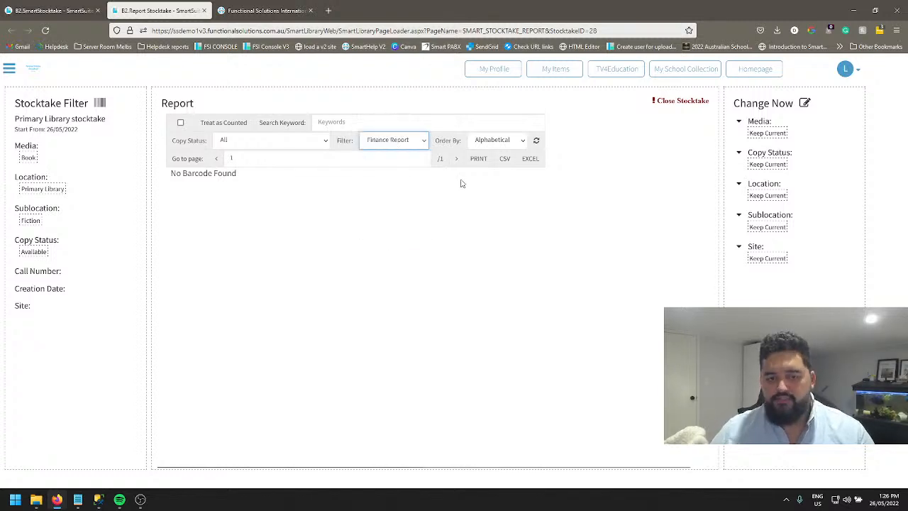
click(535, 141)
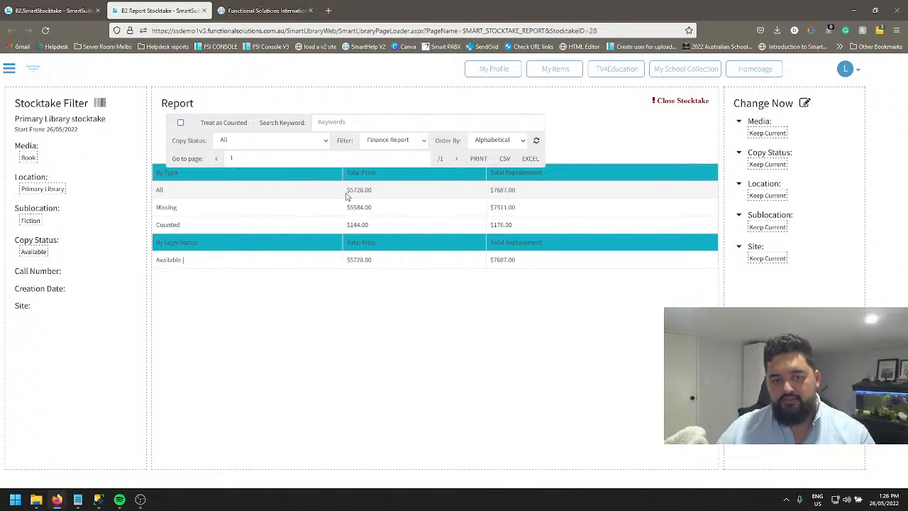
Examine the Total Price and Total Replacement amounts for All, Missing and Counted copies in the Finance Report.
drag(347, 189, 376, 193)
click(376, 193)
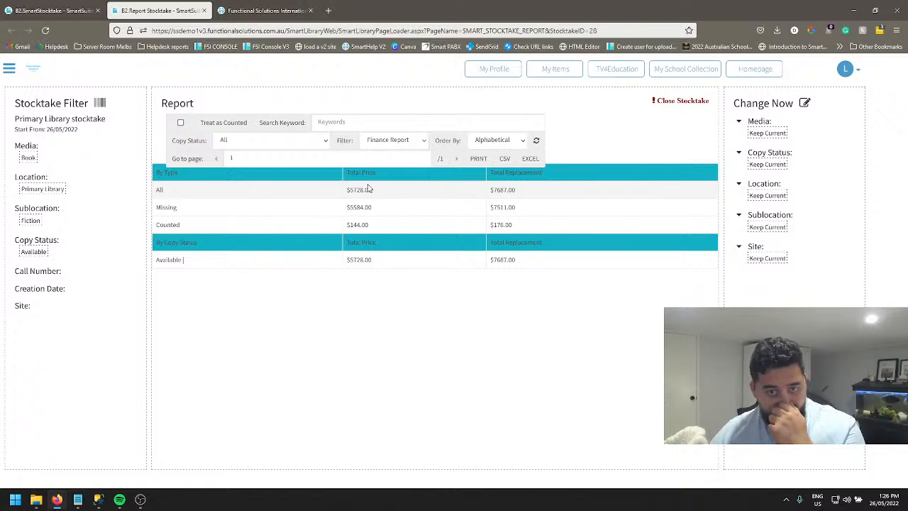
drag(490, 189, 517, 197)
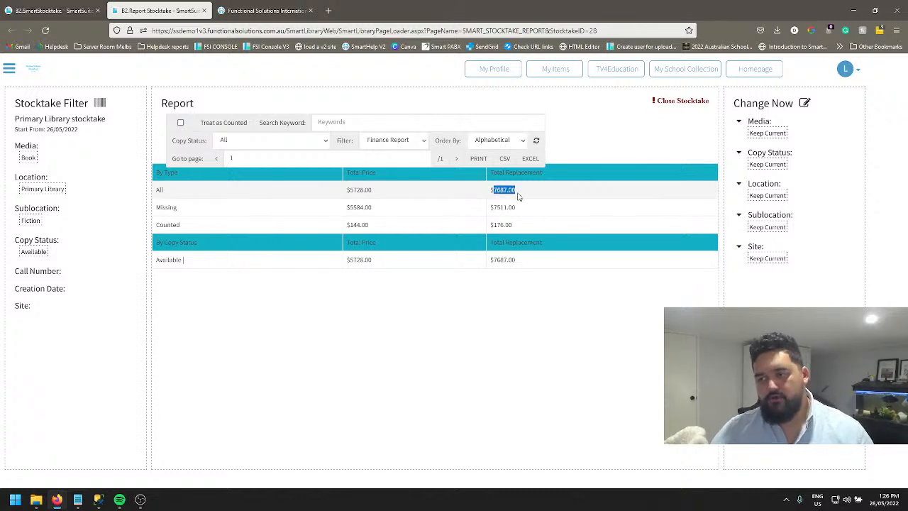
click(517, 197)
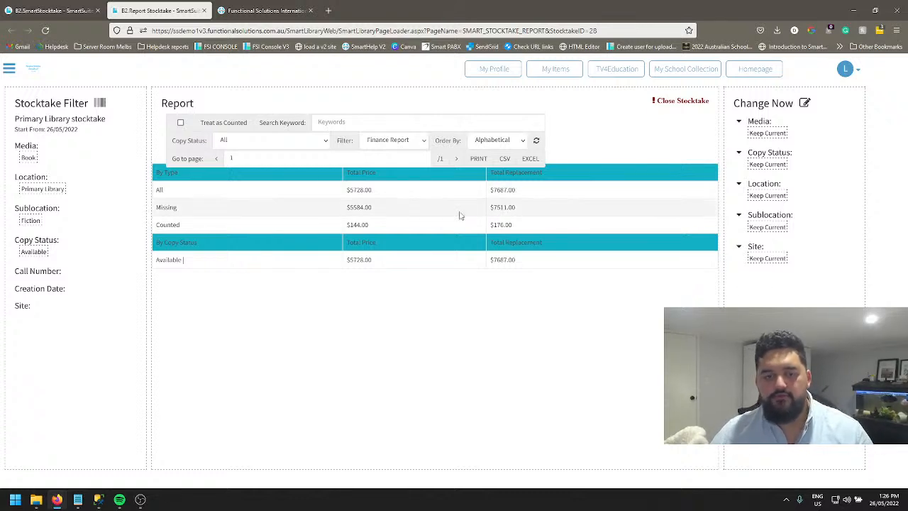
double_click(355, 207)
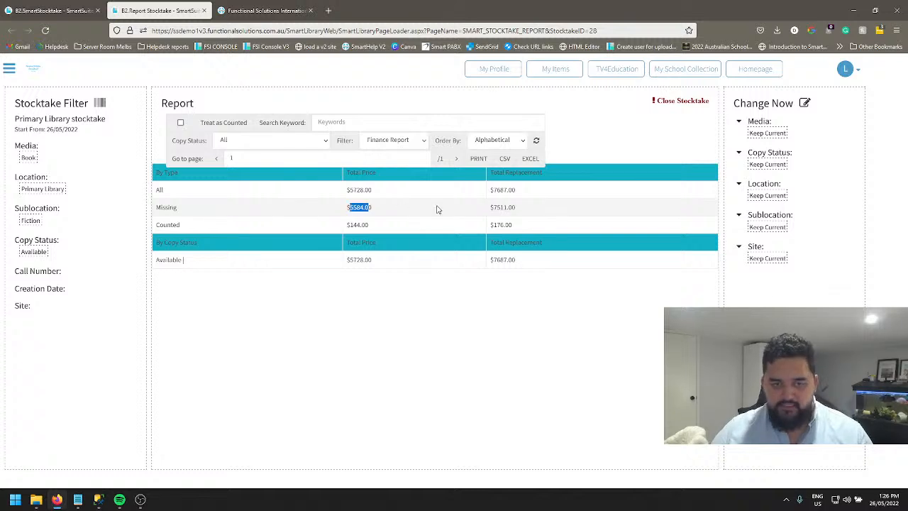
drag(514, 206, 491, 210)
click(504, 214)
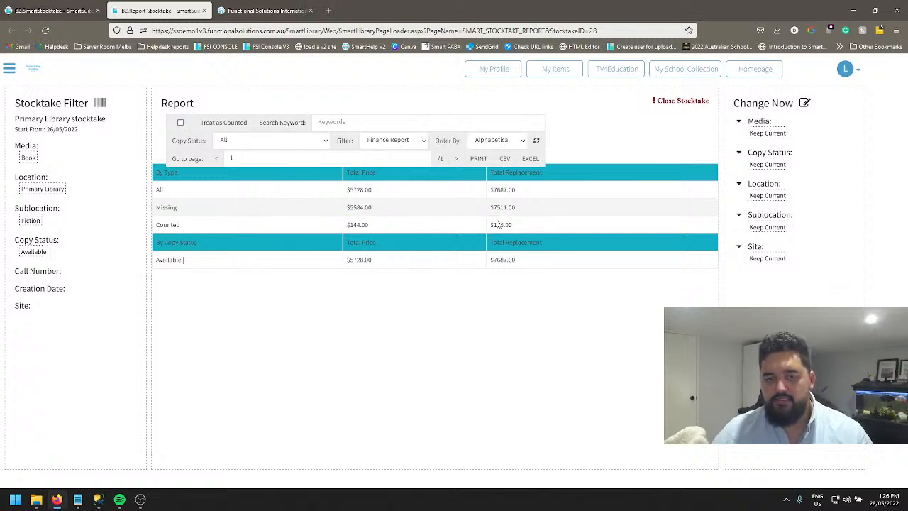
drag(352, 225, 369, 224)
drag(493, 225, 513, 225)
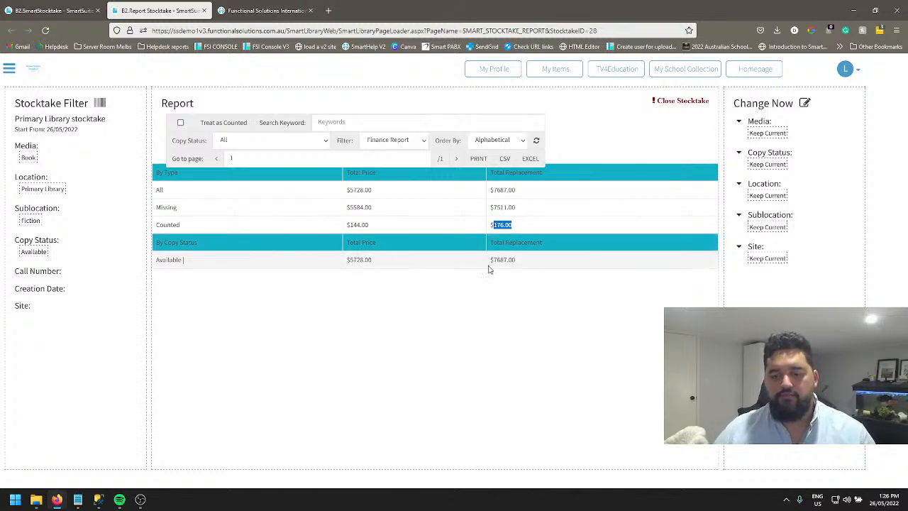
Set the report filter to All and refresh the list.
click(422, 145)
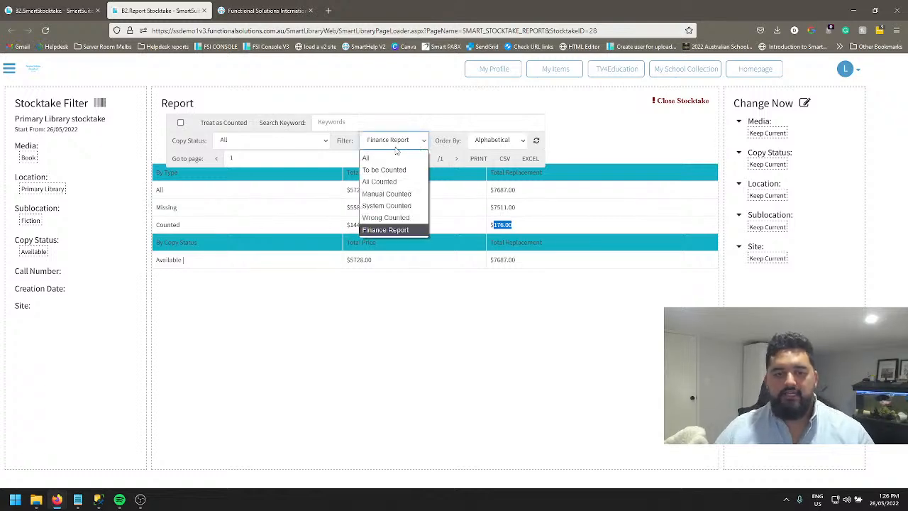
click(394, 157)
click(536, 140)
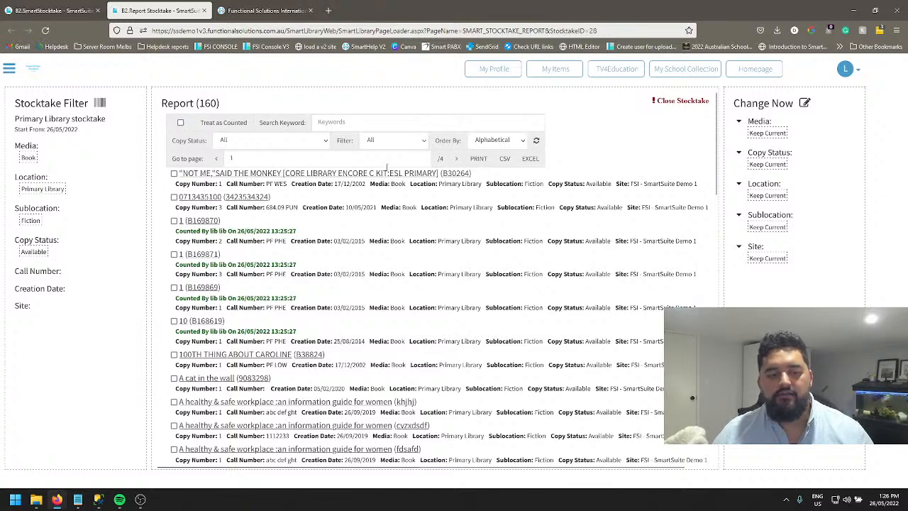
Look over the filter choices, then list only All Counted copies in the report.
click(399, 145)
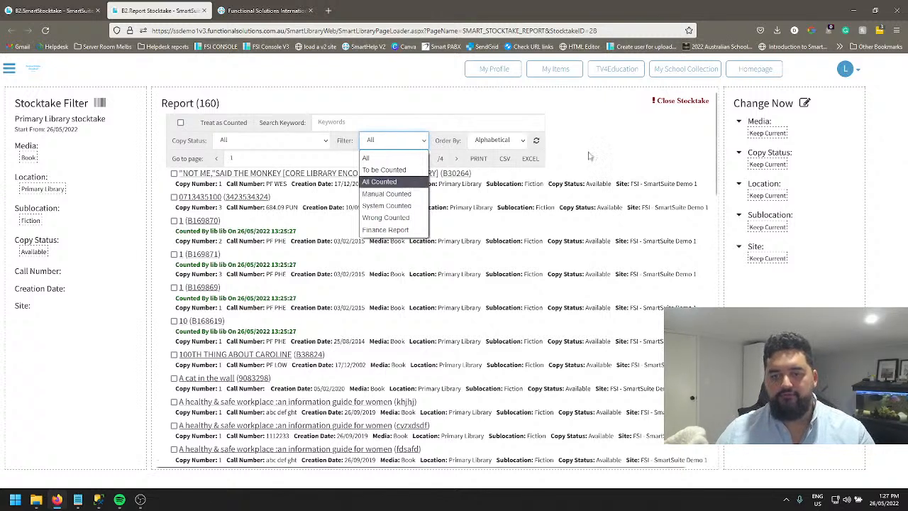
click(569, 171)
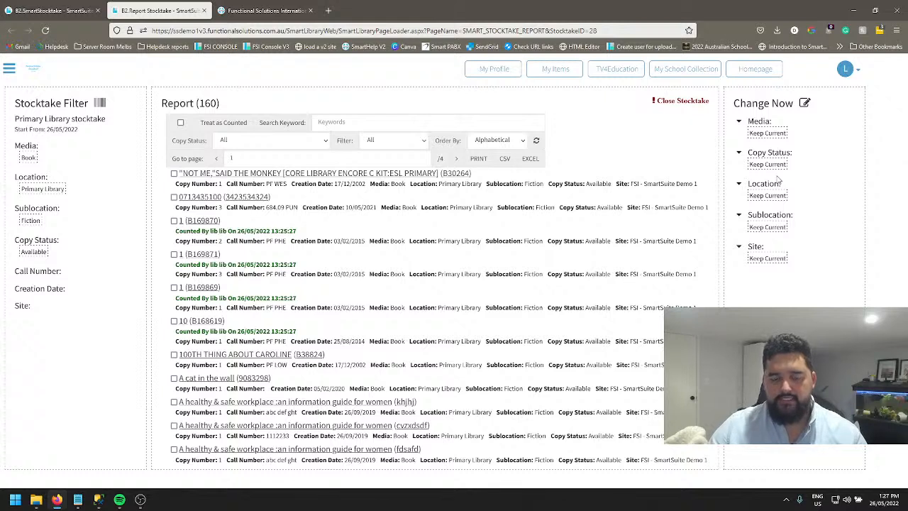
click(394, 141)
click(389, 182)
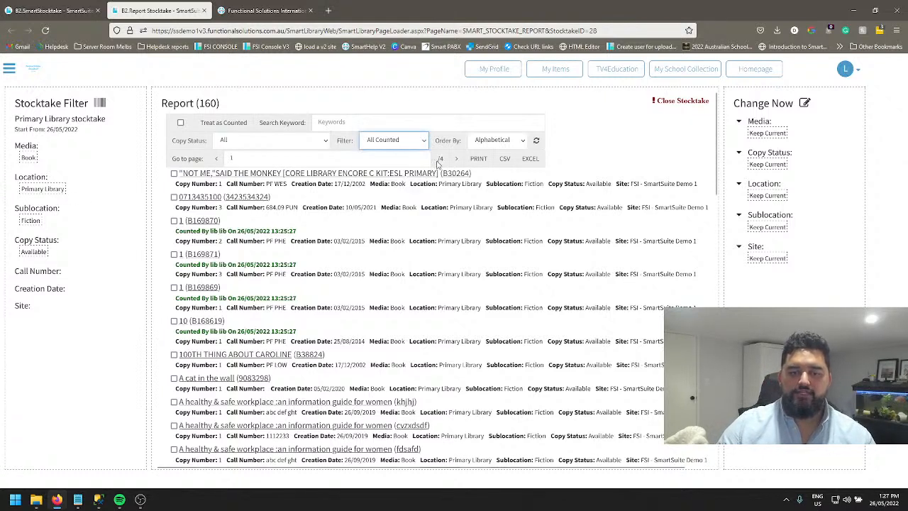
click(537, 142)
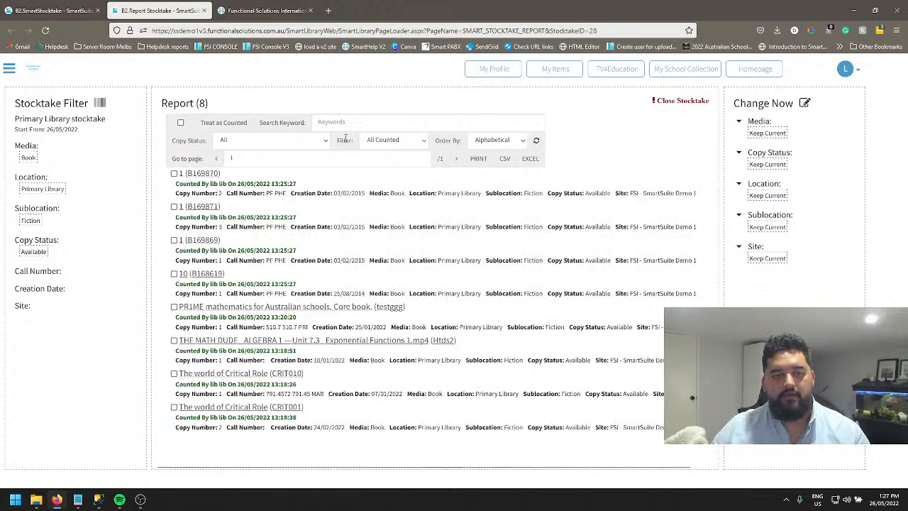
Filter the report to copies To be Counted, then view the Global Change window and close it without updating.
click(394, 140)
click(390, 174)
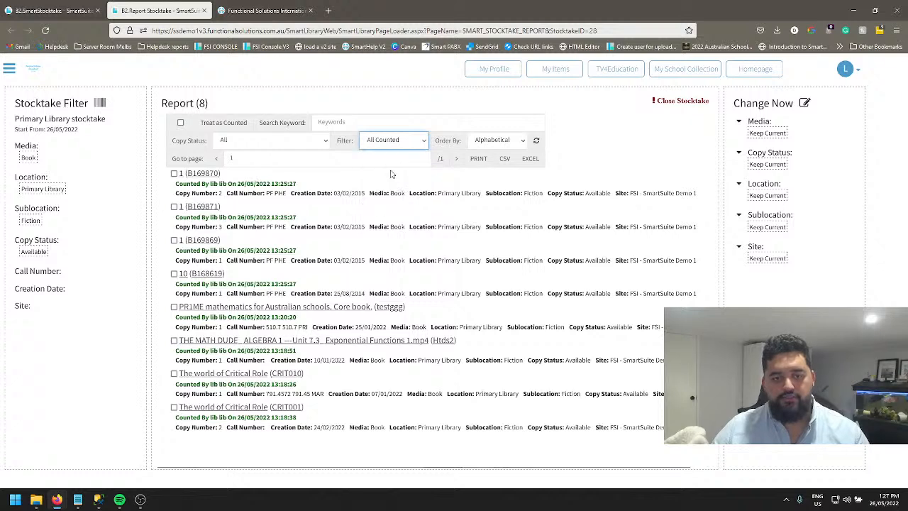
click(537, 141)
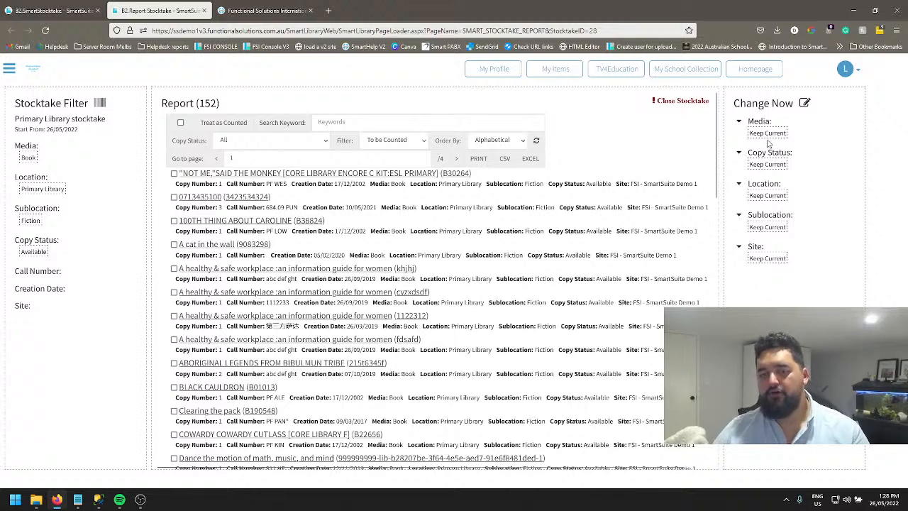
click(805, 103)
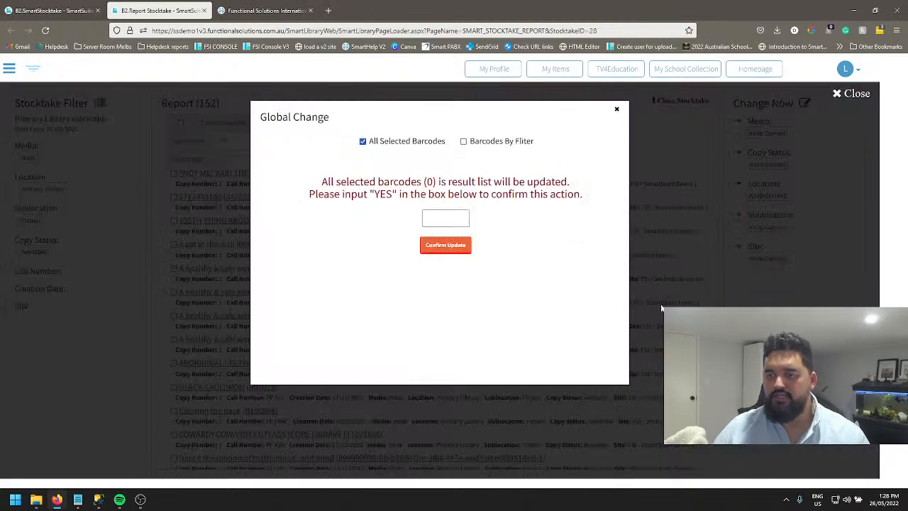
click(617, 110)
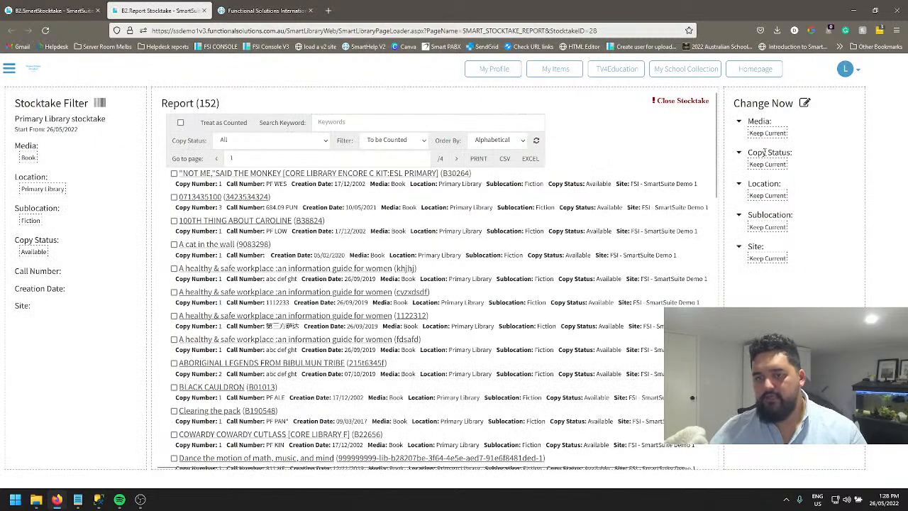
Add a new copy status named "Lost Stocktake 2022 May" to the Copy Status list under Change Now.
click(766, 164)
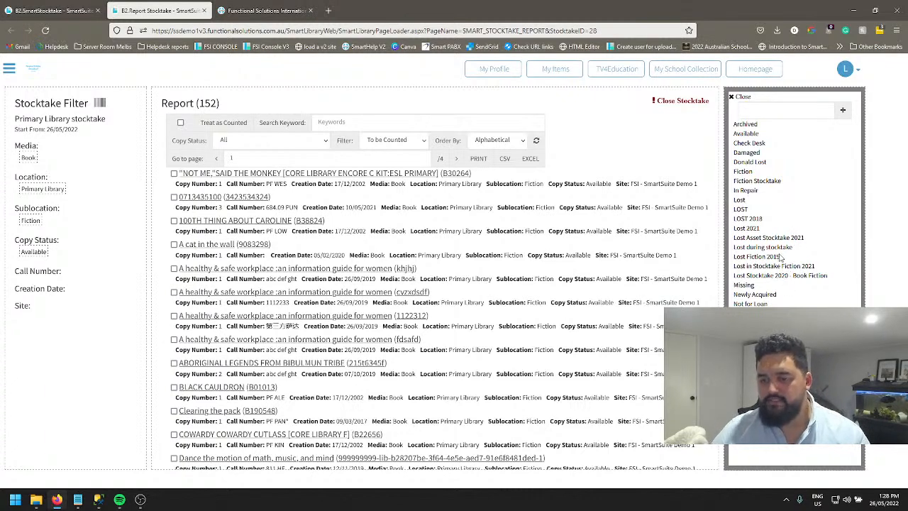
click(768, 110)
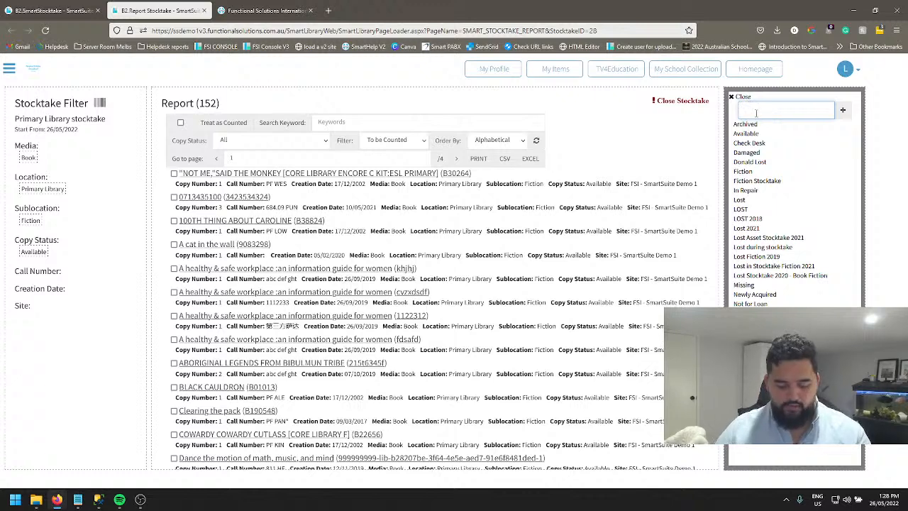
text(Lost Stock)
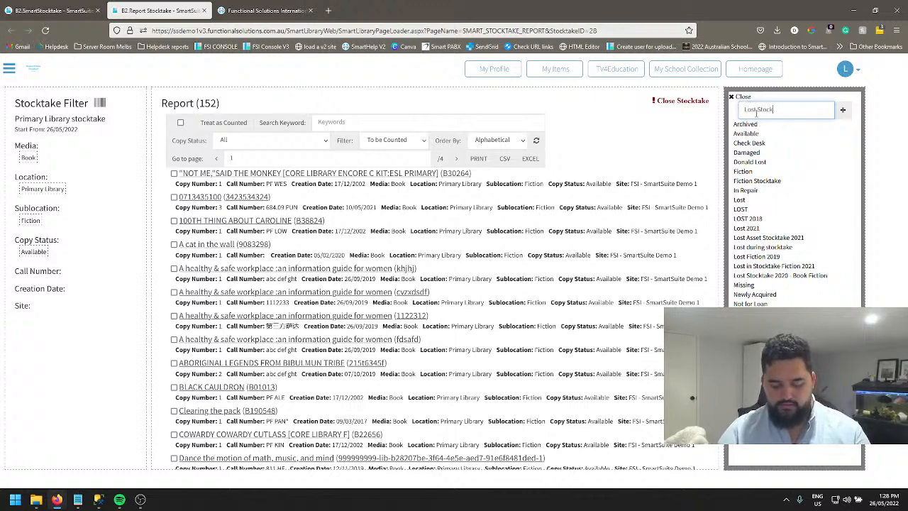
text(take 2022)
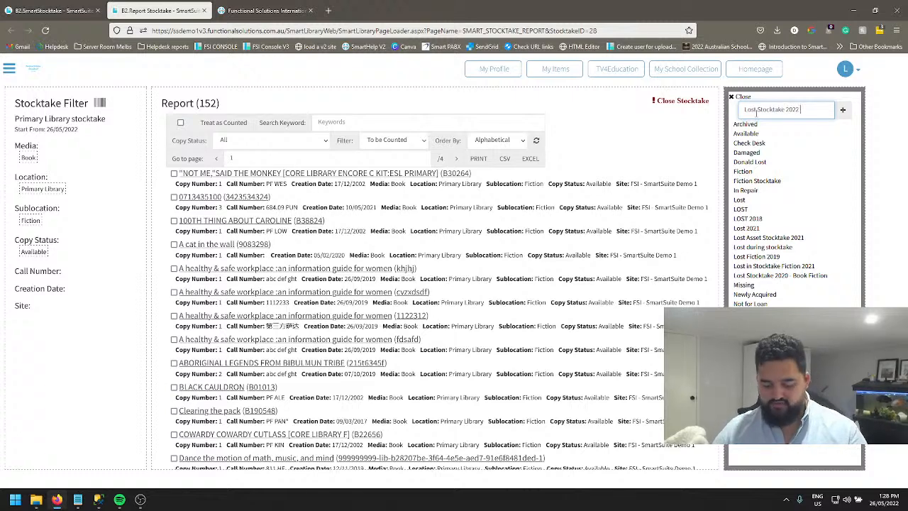
text( May)
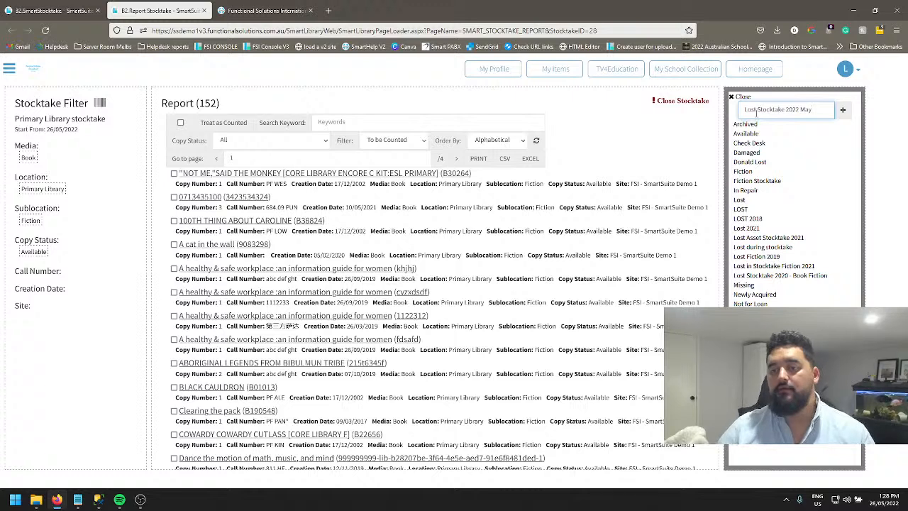
click(844, 111)
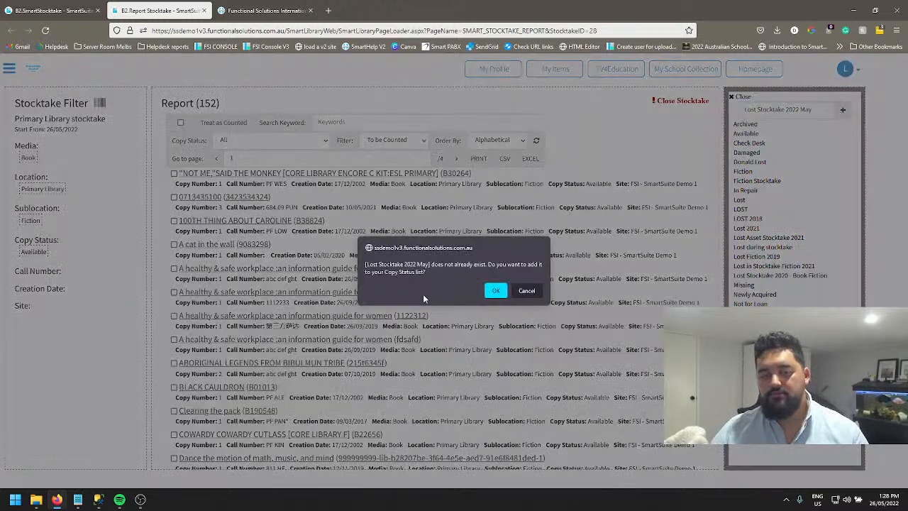
click(486, 290)
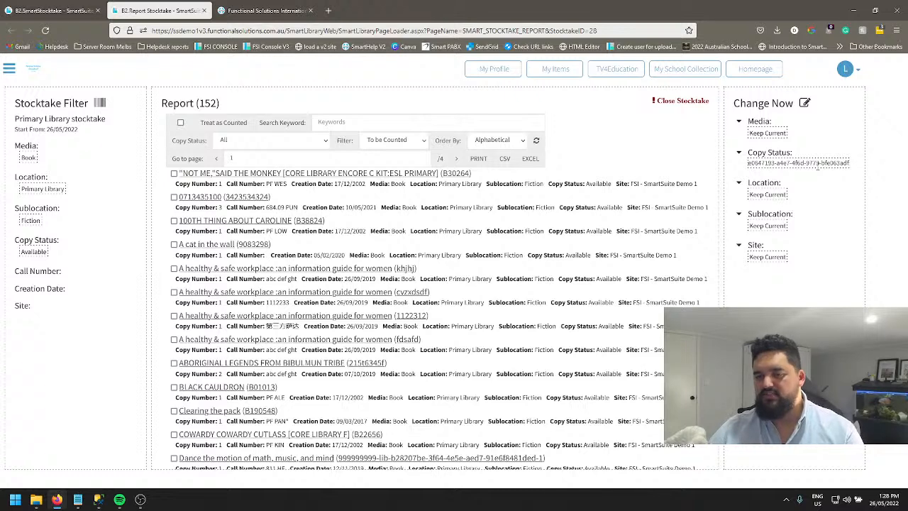
Close the Copy Status choices and reload the stocktake report, filtering it again to copies To be Counted.
click(780, 163)
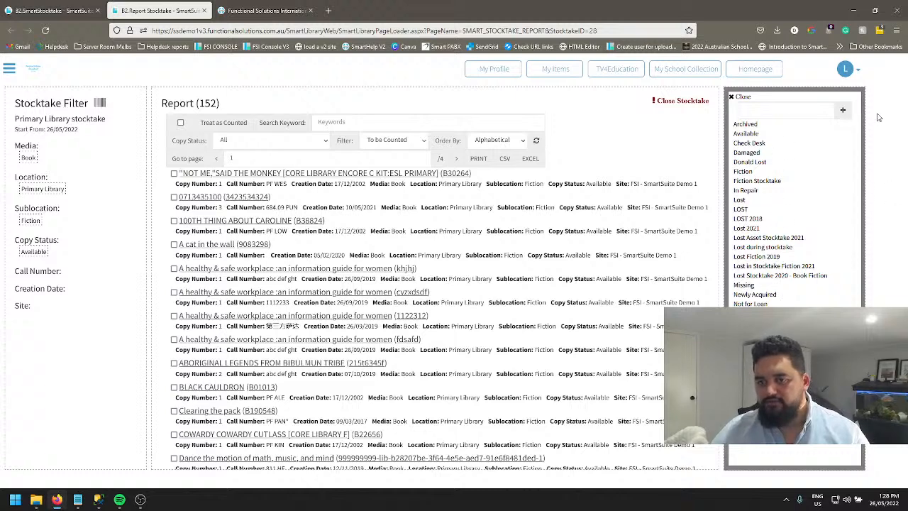
click(745, 96)
right_click(626, 125)
click(686, 130)
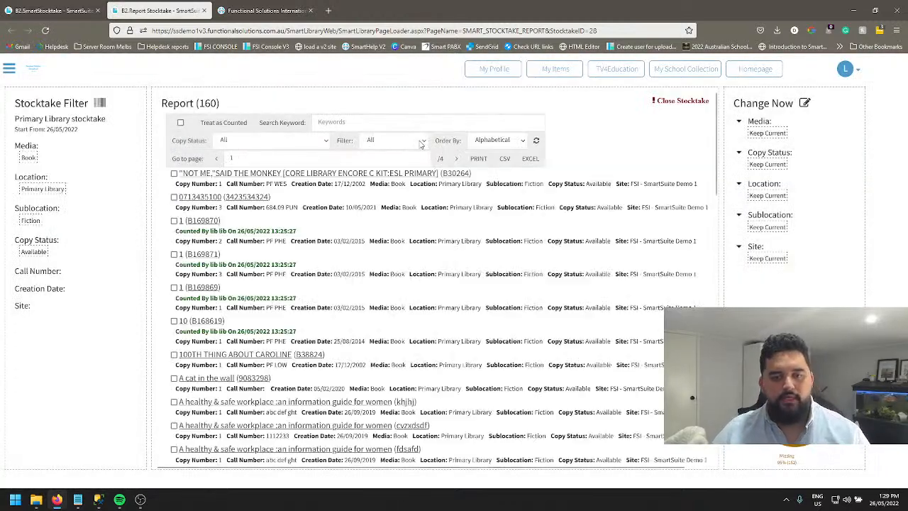
click(424, 141)
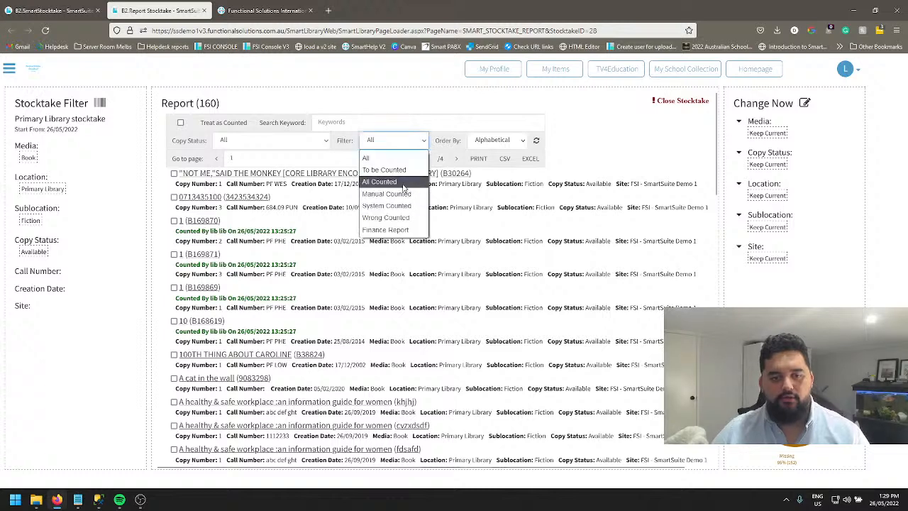
click(397, 169)
click(537, 142)
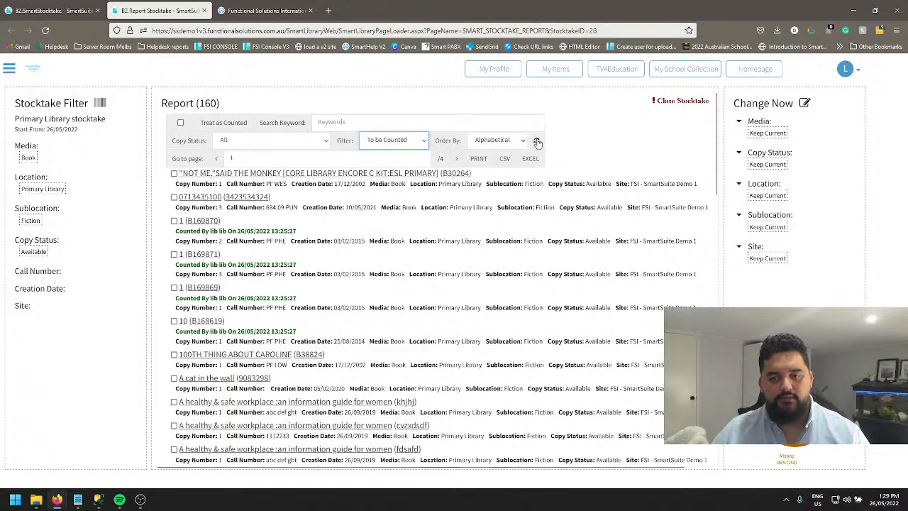
Set the Change Now copy status to "Lost Stocktake 2022 May" and check the number of copies in the report.
click(769, 162)
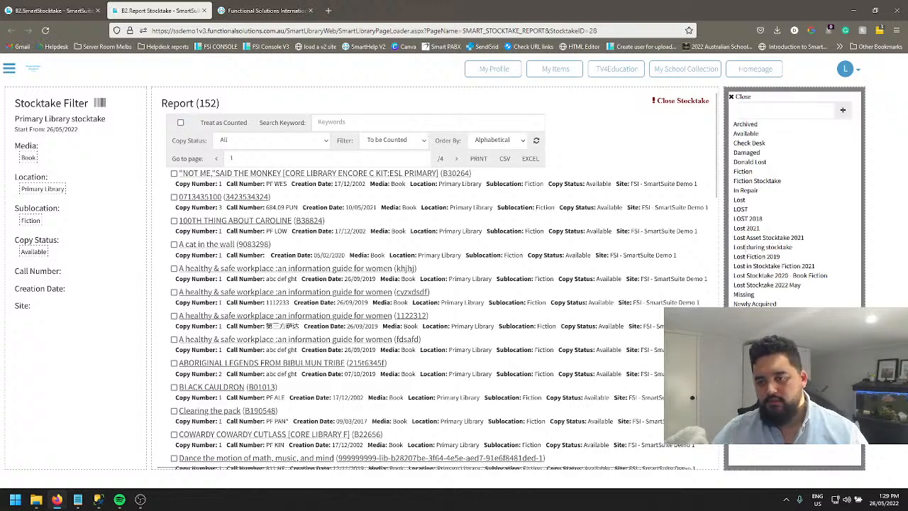
click(780, 286)
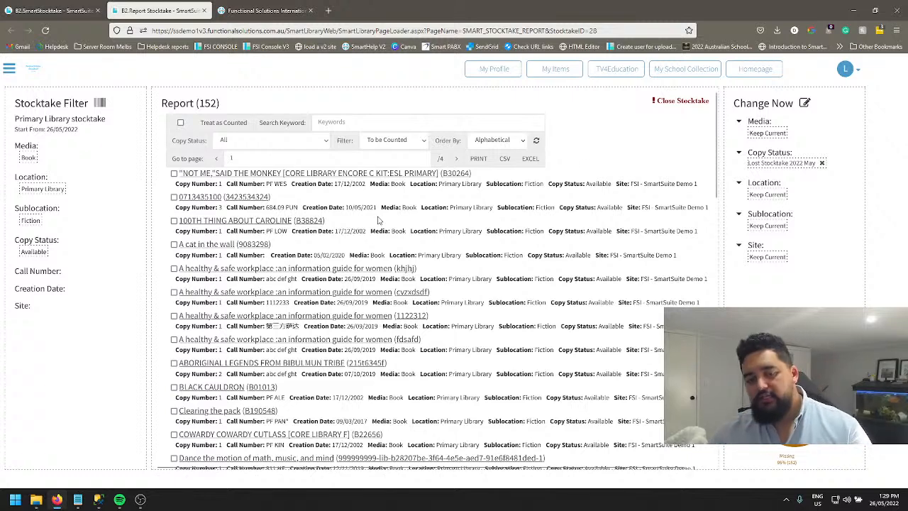
drag(198, 103, 219, 103)
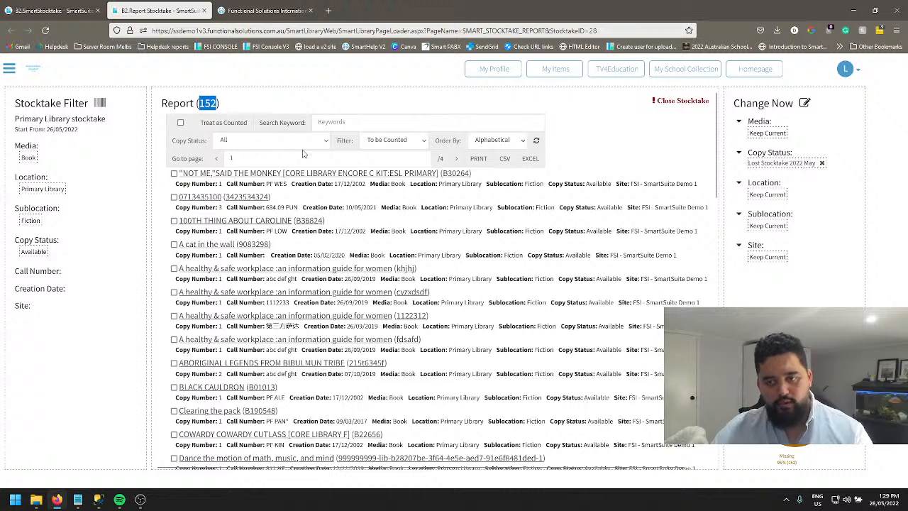
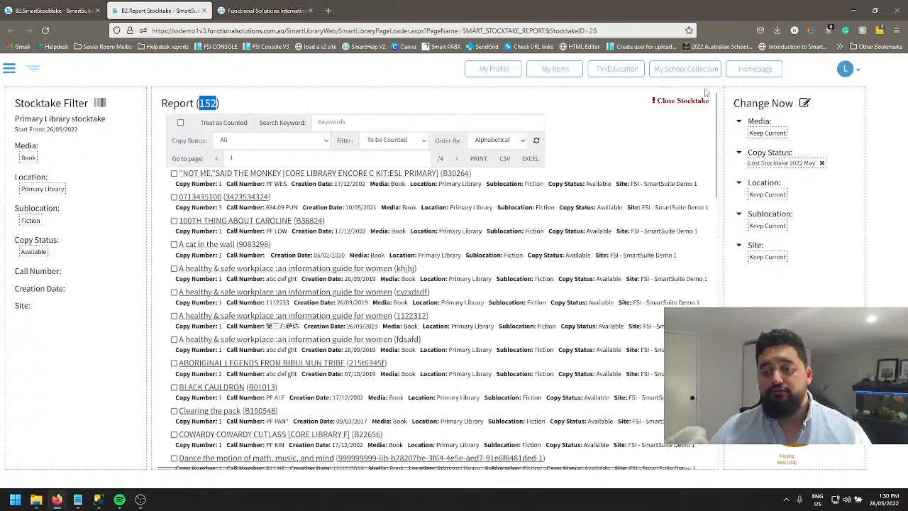
Compare the All Selected Barcodes and Barcodes By Filter options in the Global Change window, and close it without updating.
click(804, 103)
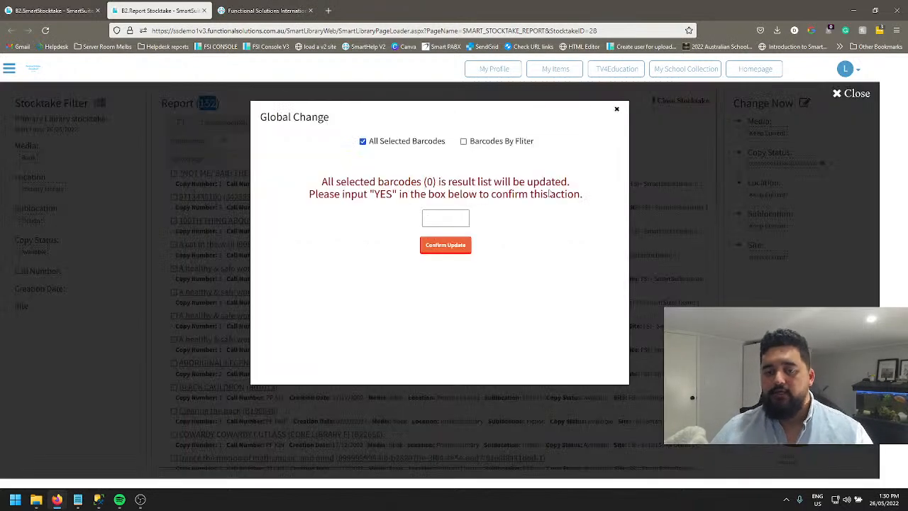
click(464, 142)
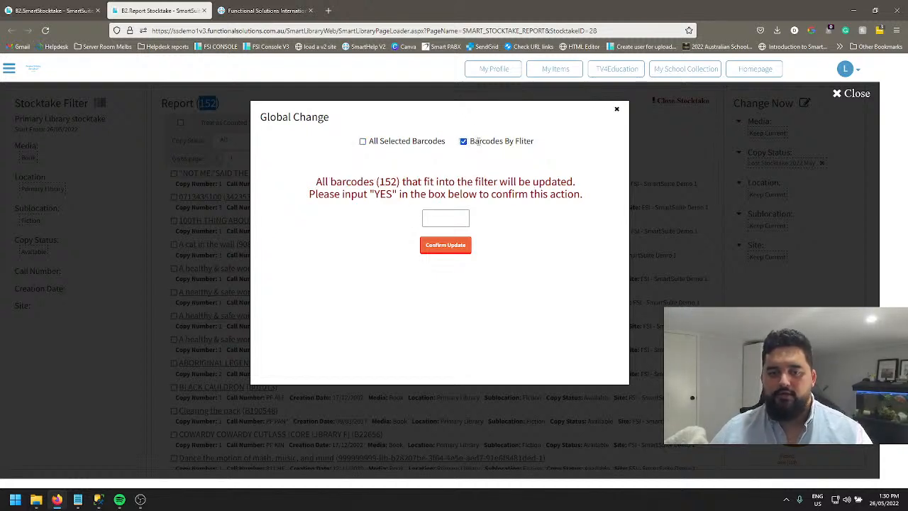
drag(470, 141, 571, 162)
click(539, 148)
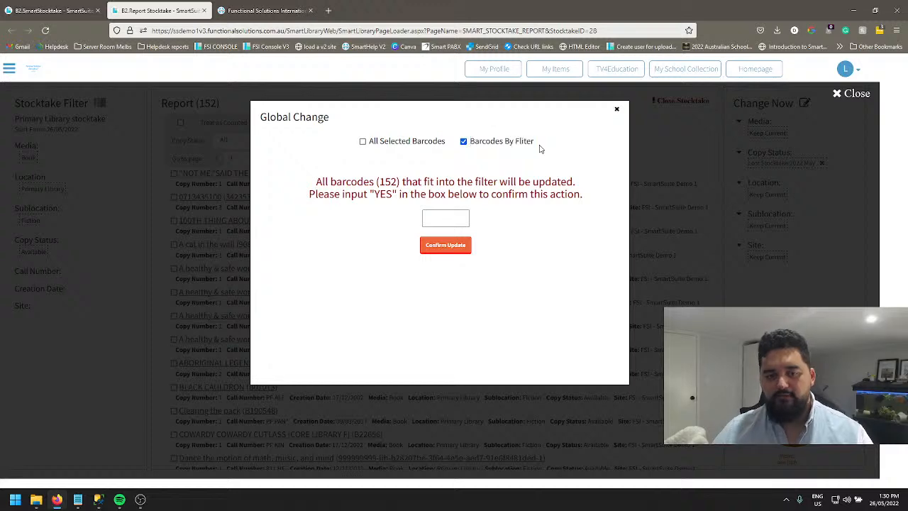
click(451, 217)
click(364, 144)
click(617, 110)
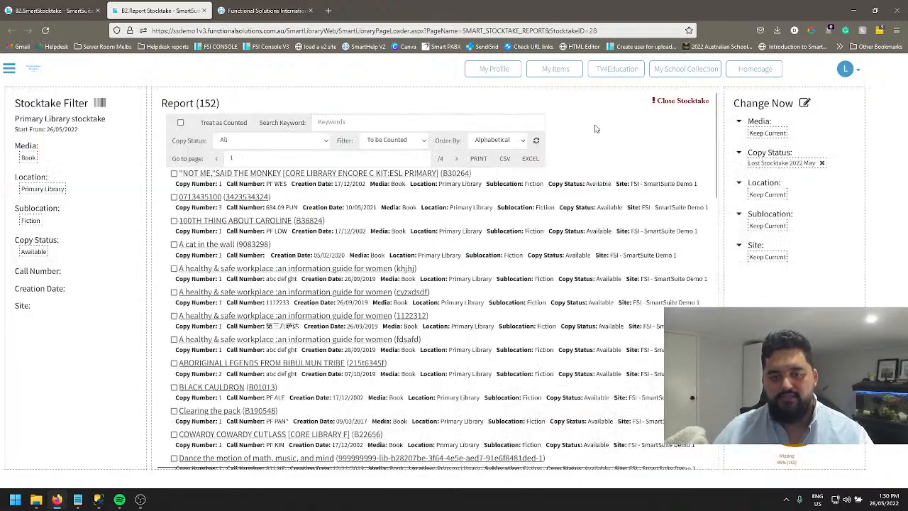
click(174, 197)
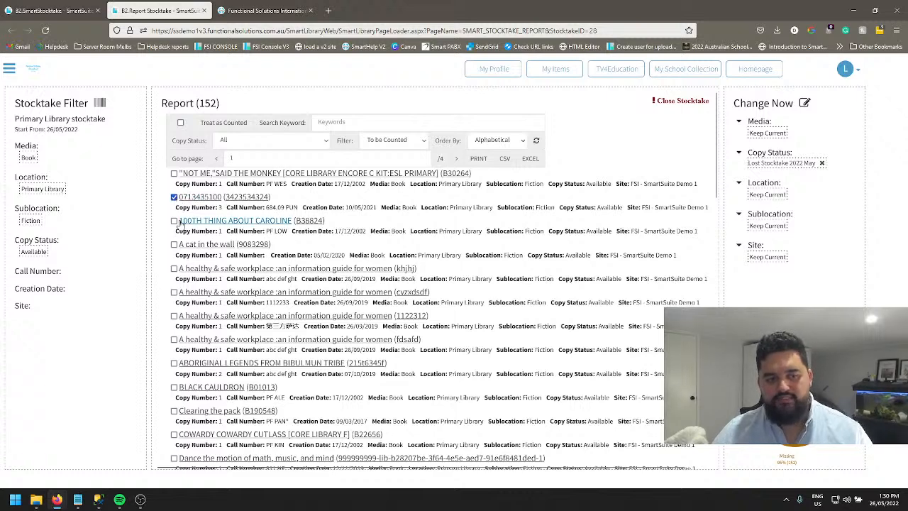
click(173, 244)
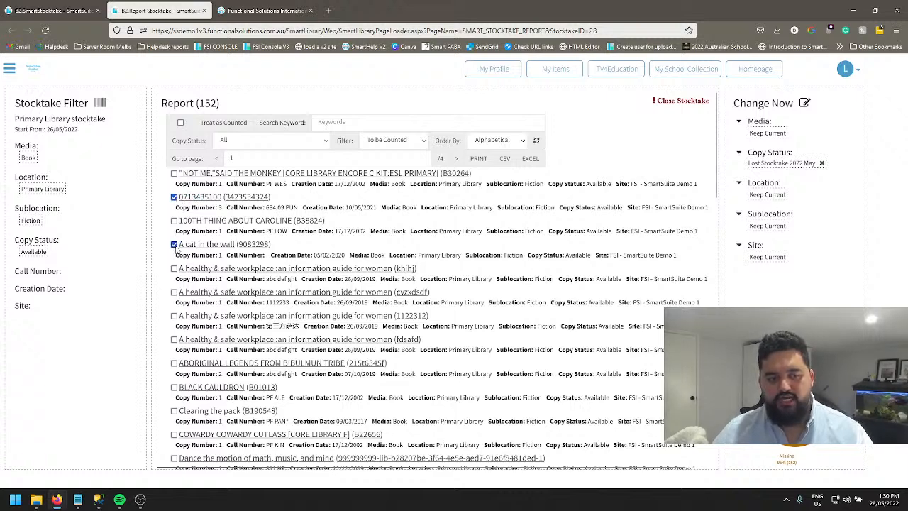
click(804, 103)
double_click(430, 182)
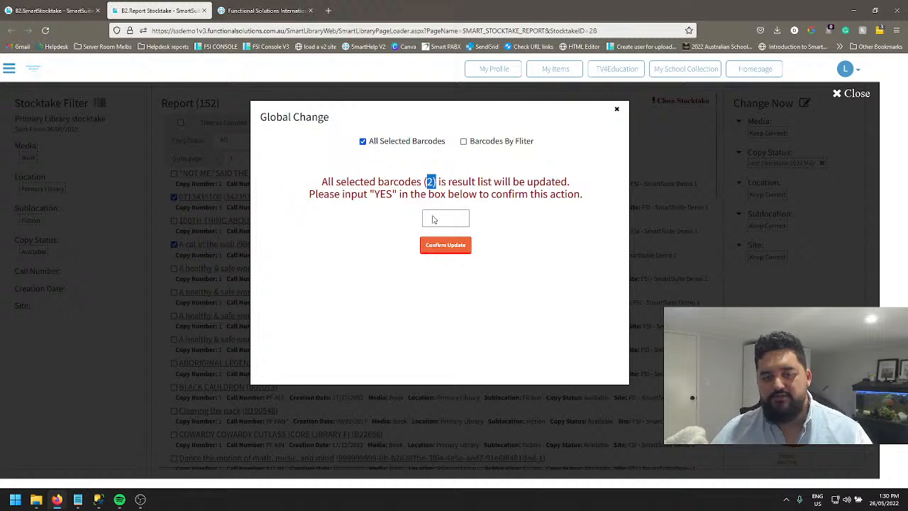
Switch the Global Change to Barcodes By Filter and apply the update to all filtered copies, confirming with "YES".
click(463, 141)
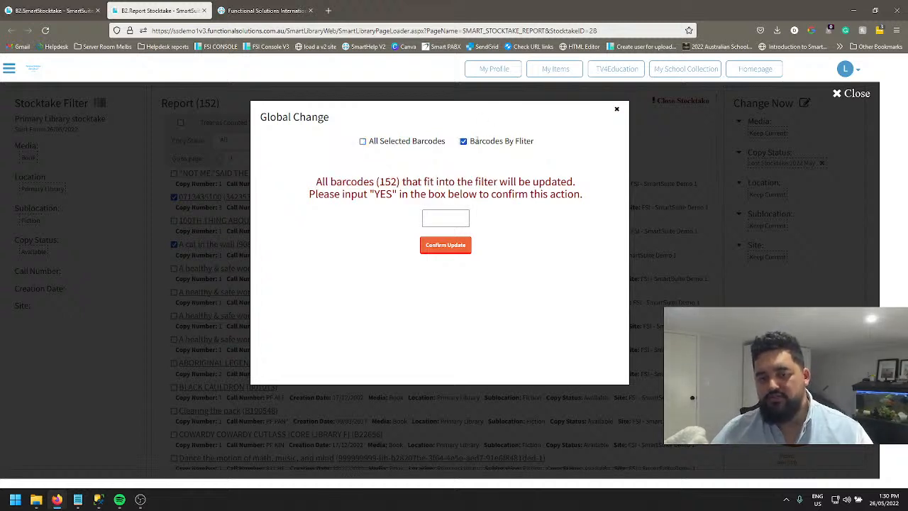
double_click(388, 182)
click(450, 218)
text(YES)
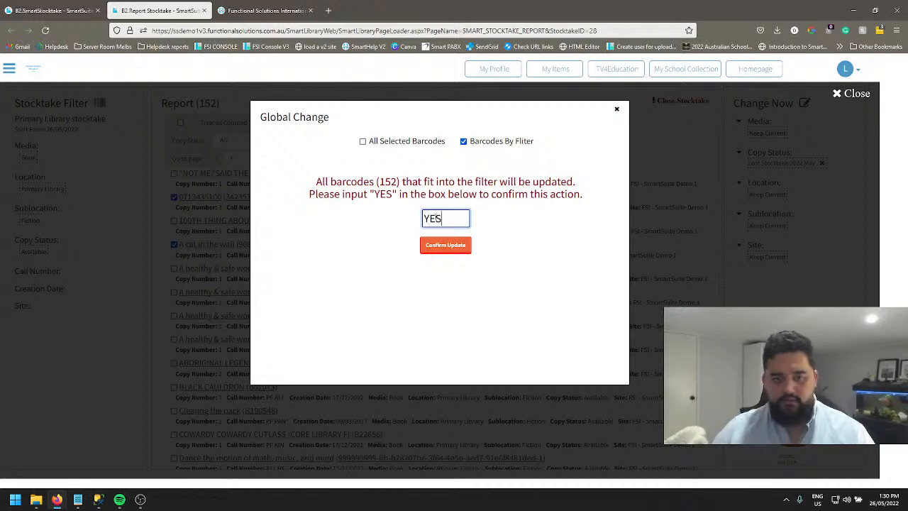
click(425, 246)
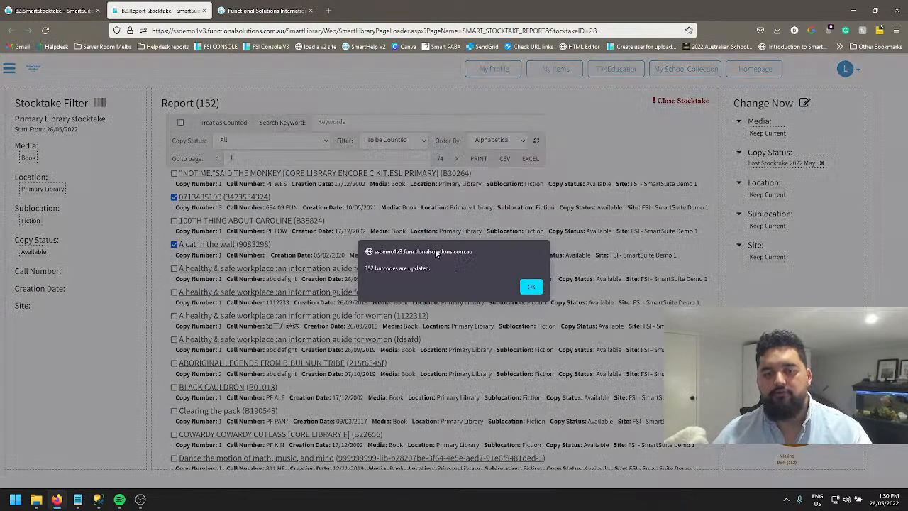
key(Return)
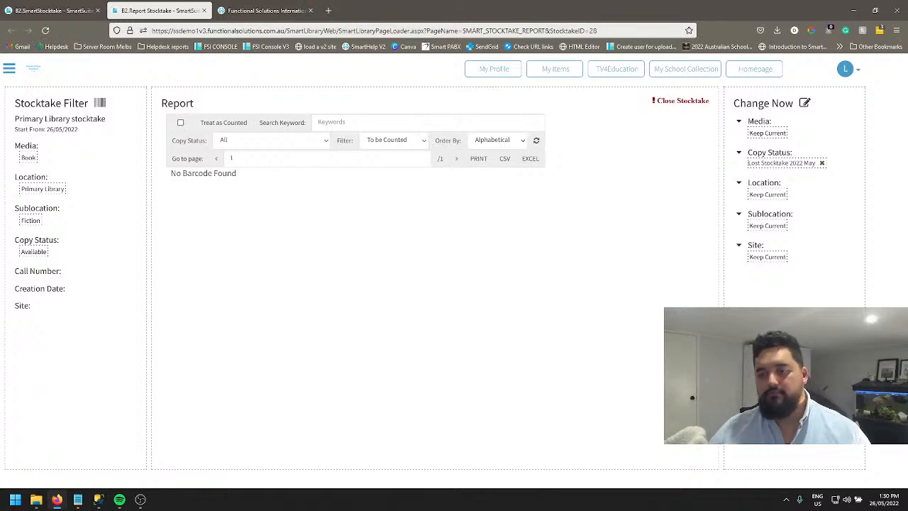
Close the Primary Library stocktake with close date 26/05/2022 and un-counted item status "Lost Stocktake 2022 May", confirming with "YES".
click(665, 107)
click(455, 147)
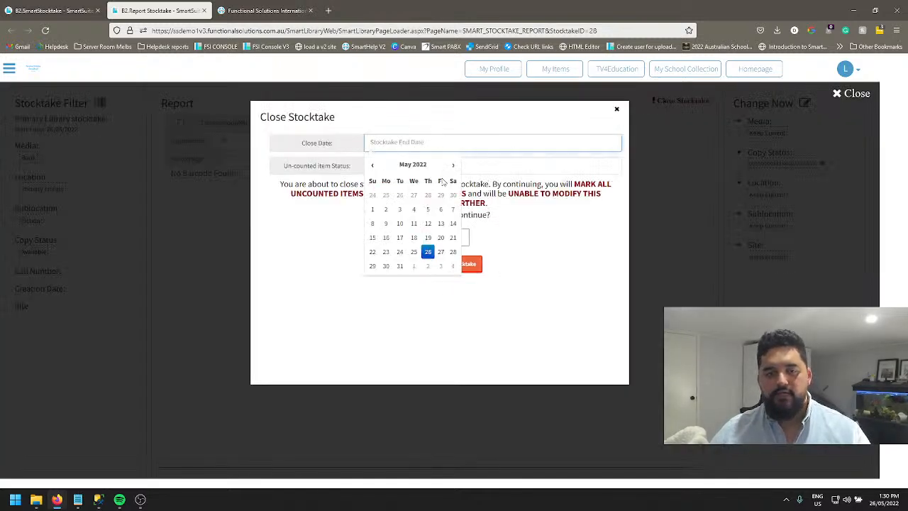
click(430, 255)
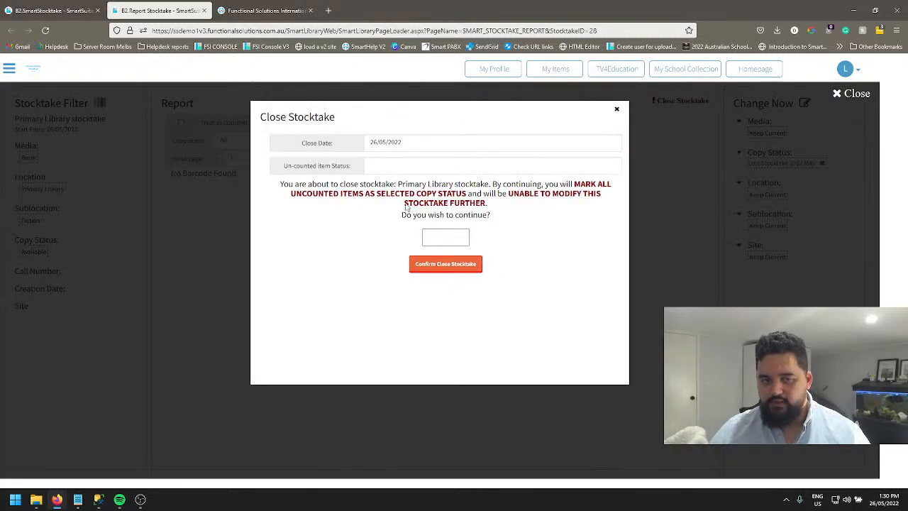
click(400, 171)
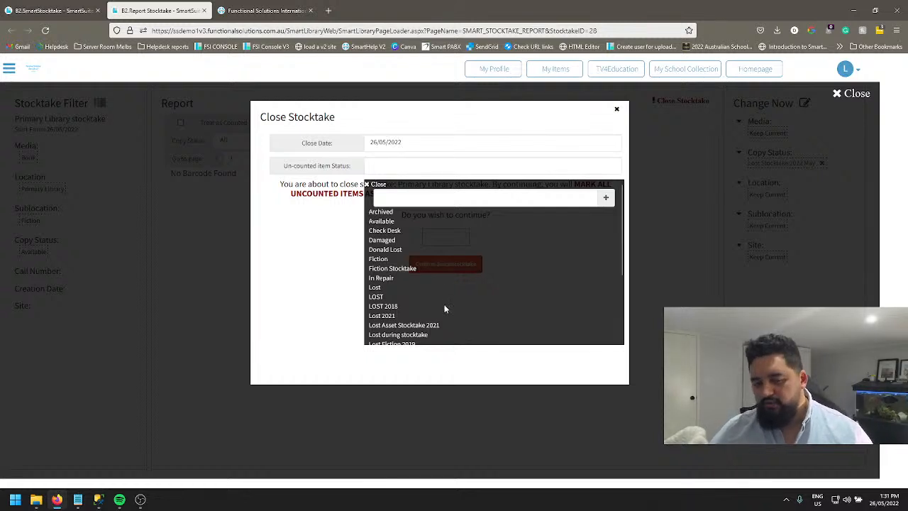
scroll(437, 306, down, 1)
click(424, 325)
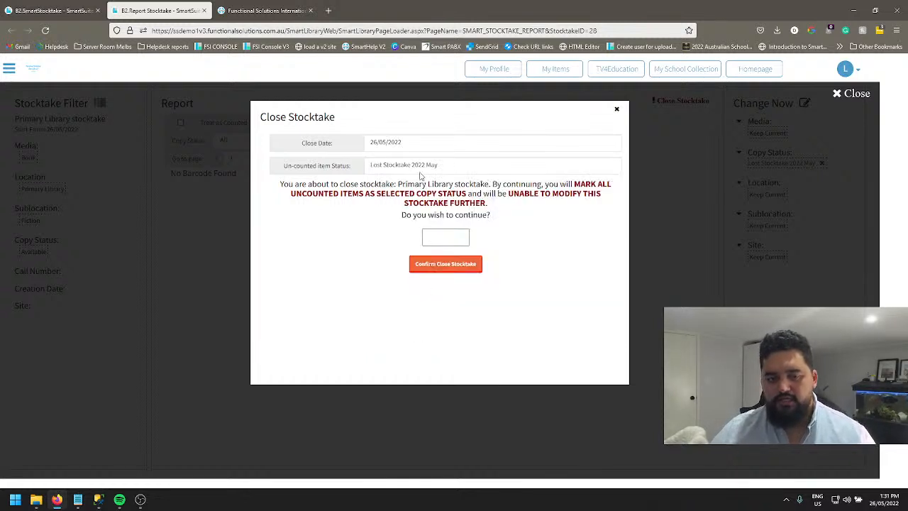
click(429, 234)
text(YES)
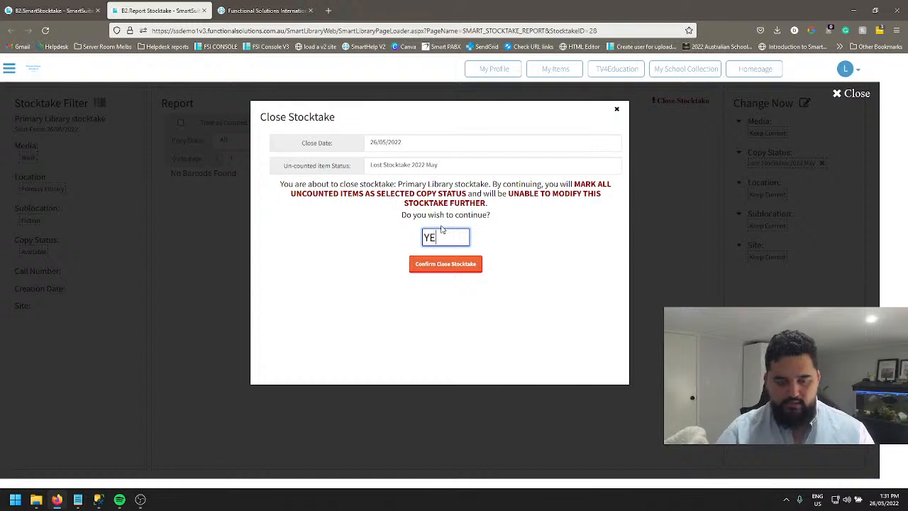
click(433, 267)
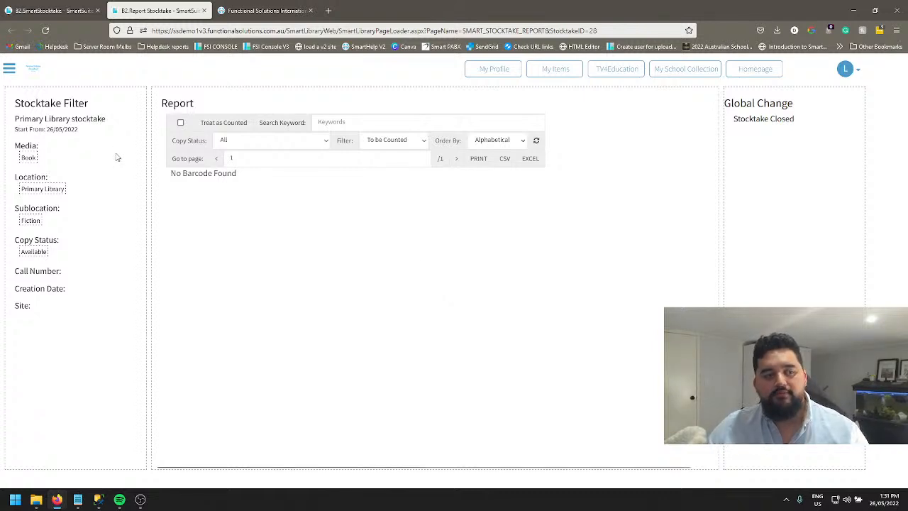
Leave the stocktake report and reload the Primary Library stocktake from the Stocktake List.
click(9, 70)
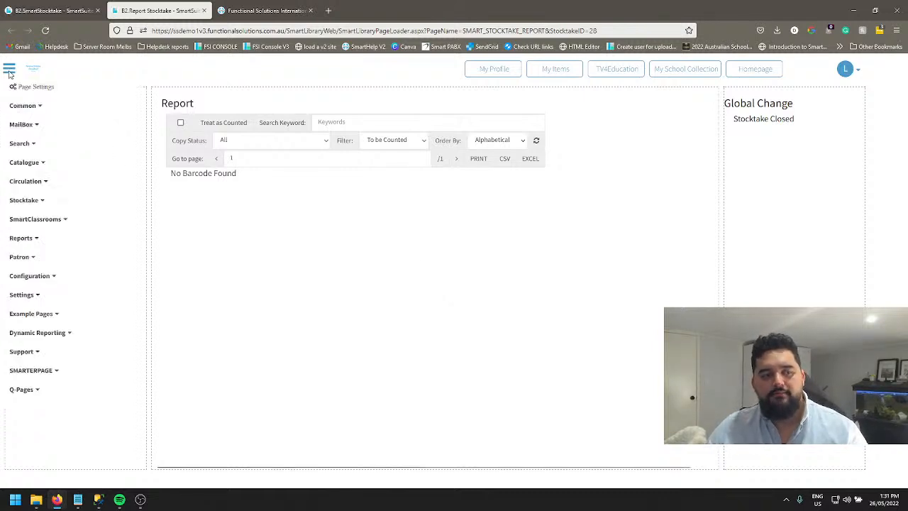
click(204, 10)
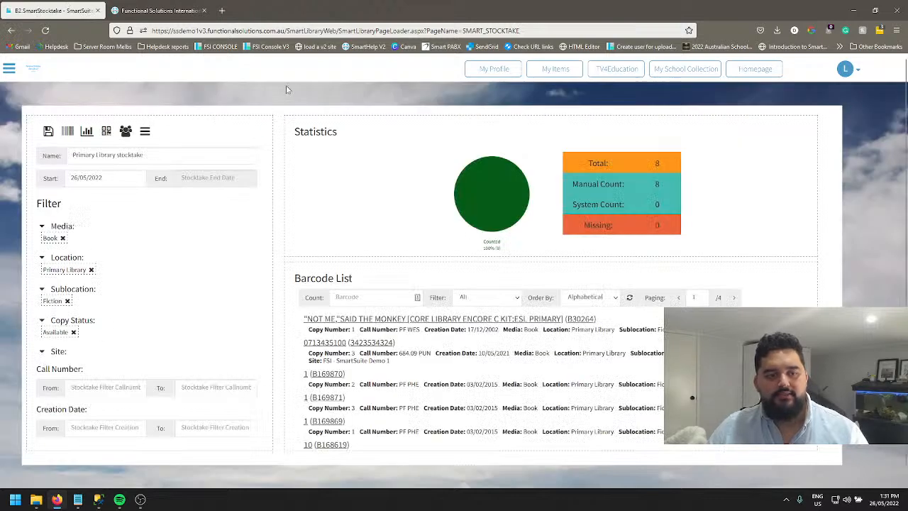
click(146, 132)
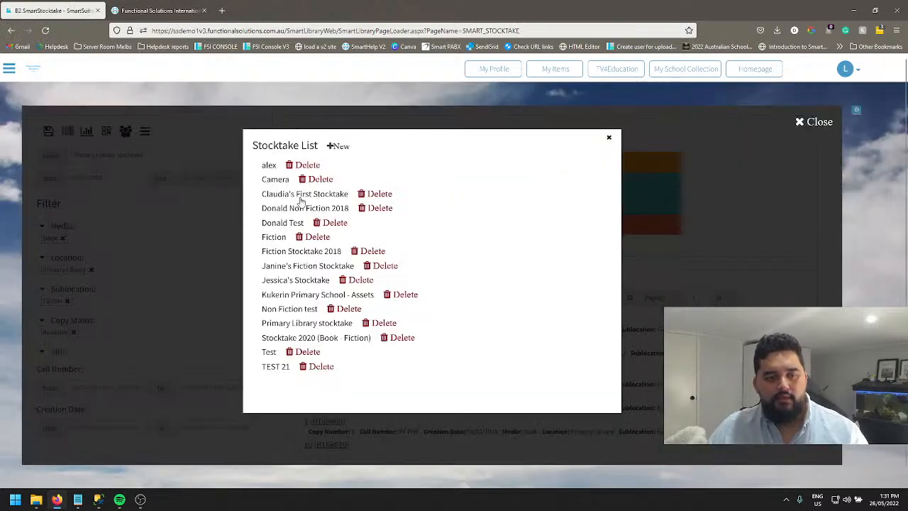
click(321, 325)
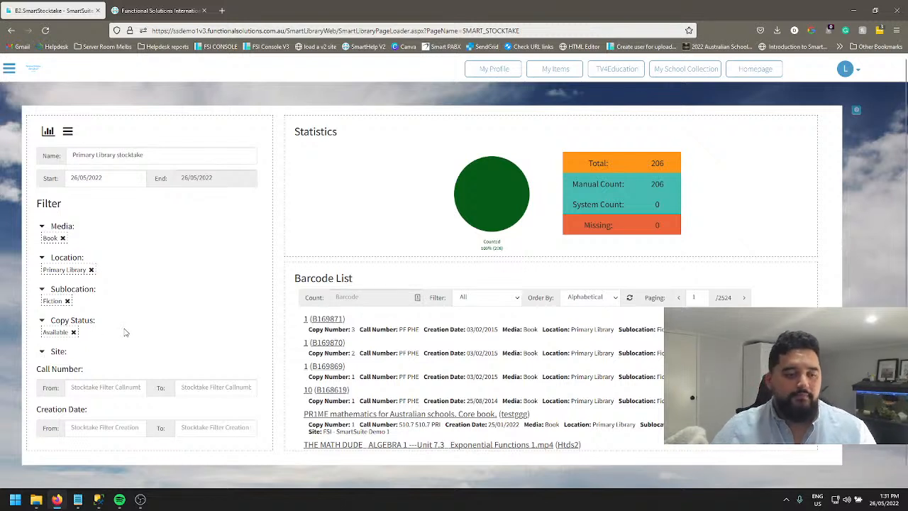
View the report of the closed Primary Library stocktake, and return to the stocktake page.
click(47, 132)
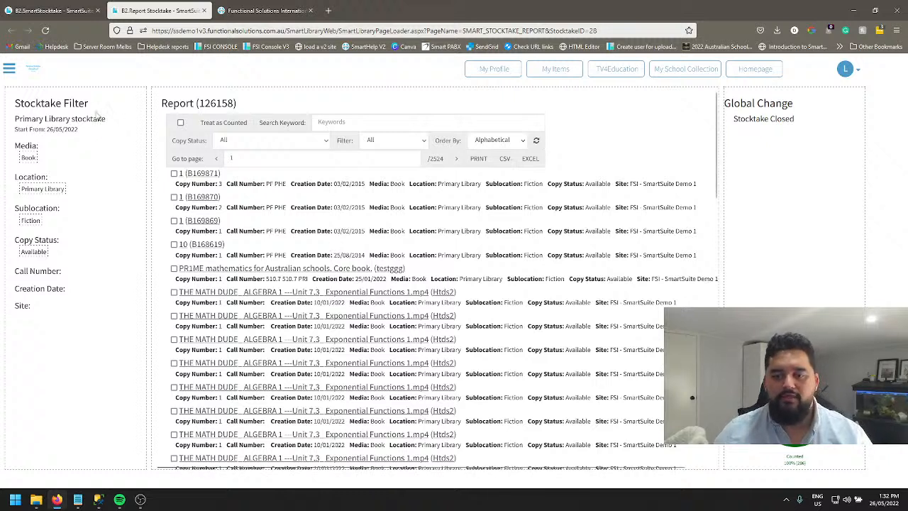
click(10, 69)
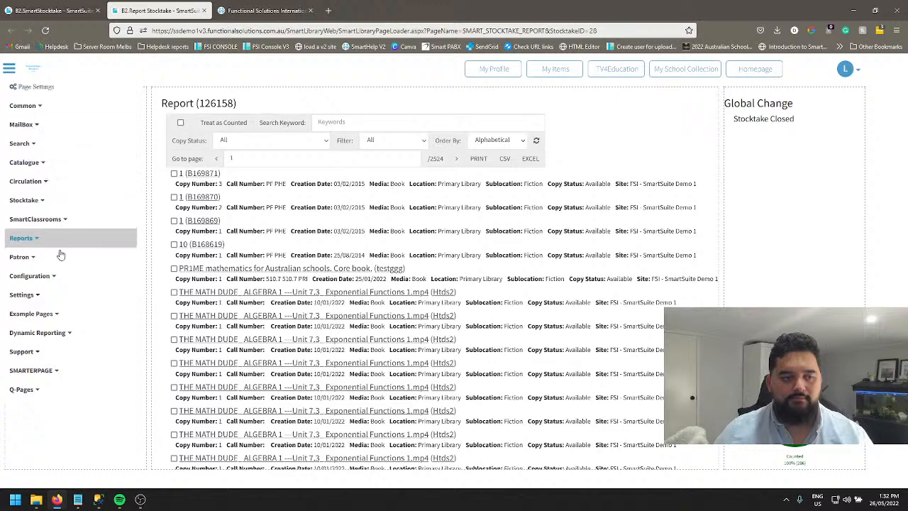
click(165, 46)
click(121, 101)
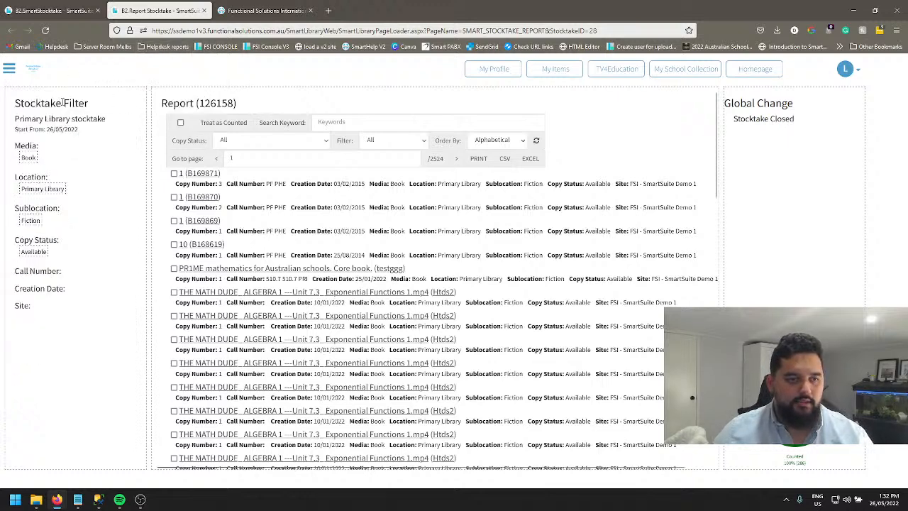
click(204, 10)
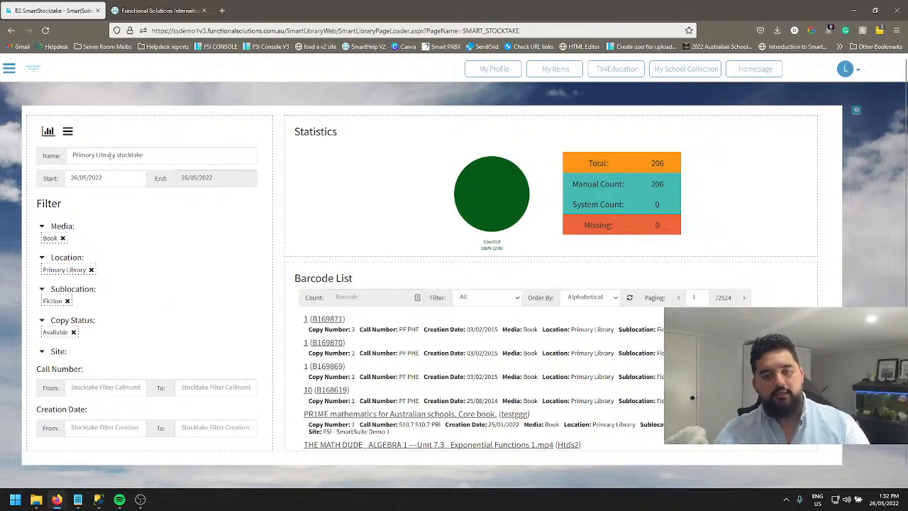
Delete the Primary Library stocktake from the Stocktake List and close the list.
click(68, 134)
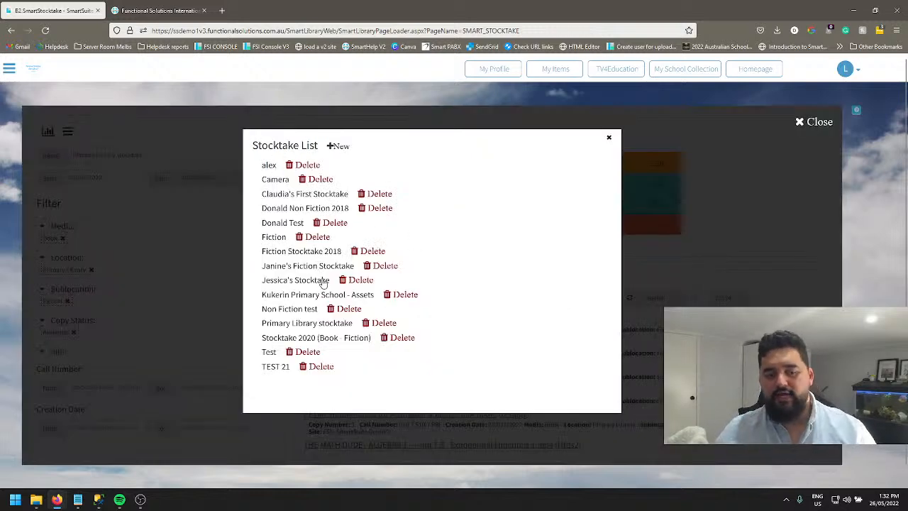
click(366, 324)
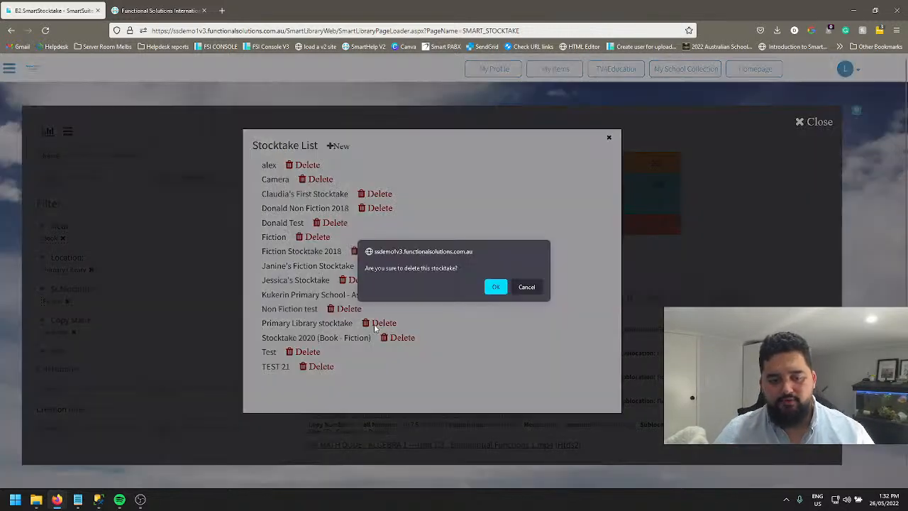
click(488, 292)
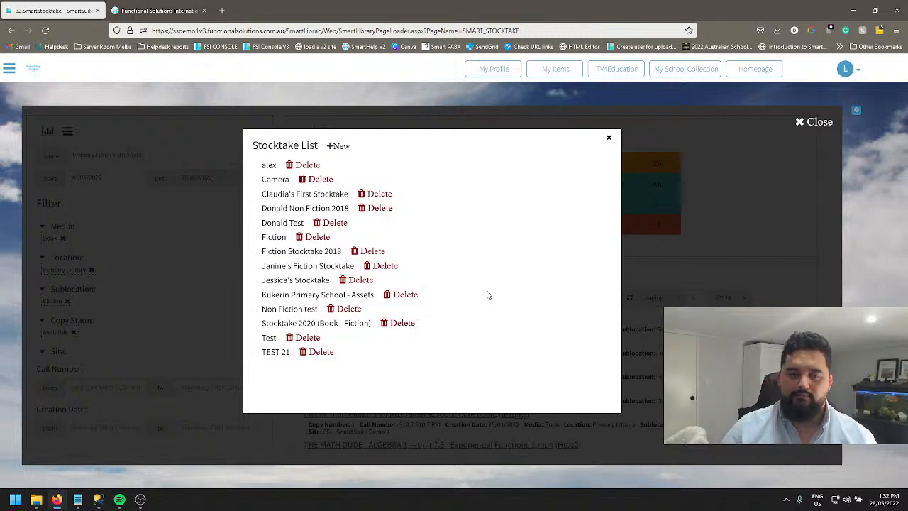
click(609, 138)
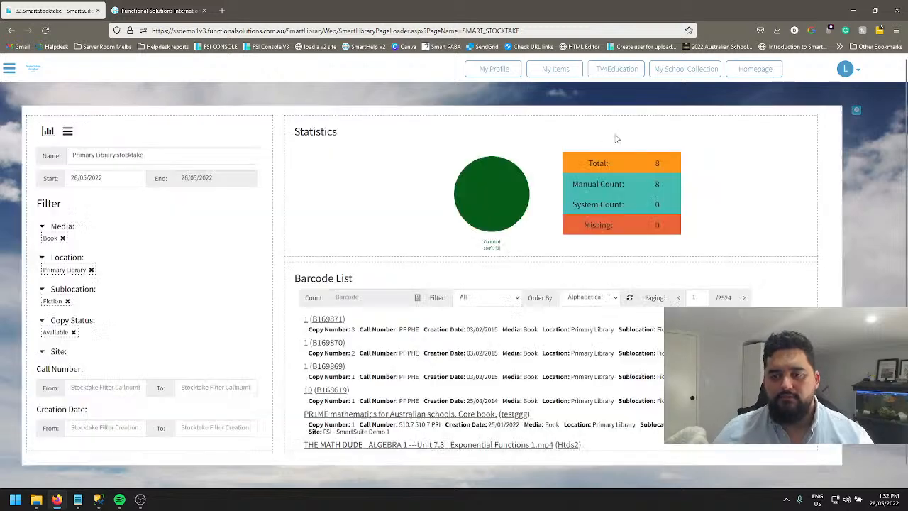
right_click(871, 169)
key(Escape)
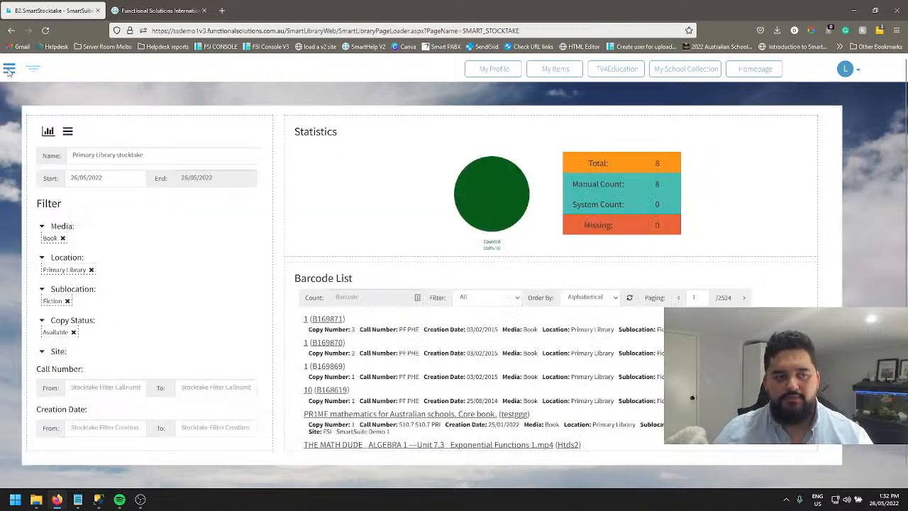
Reopen the SmartStocktake page and load the Non Fiction 2018 stocktake from the Stocktake List.
click(9, 68)
click(42, 205)
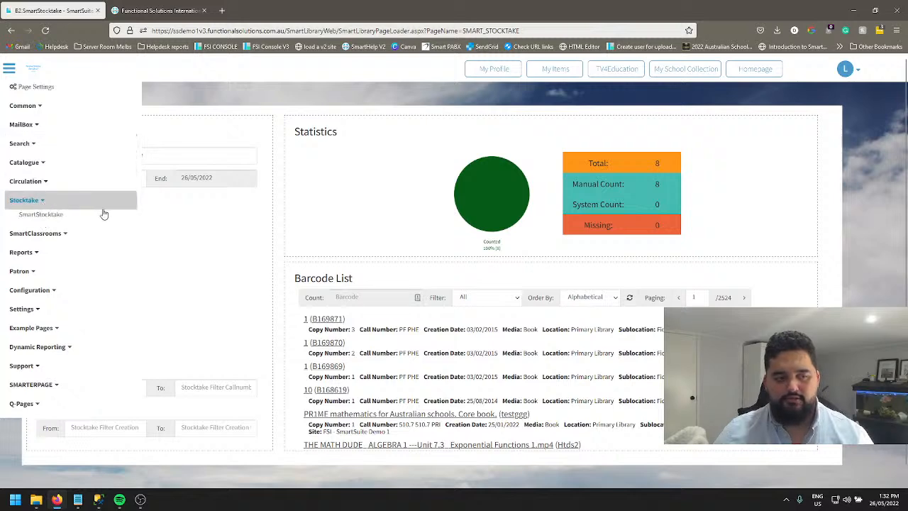
click(49, 218)
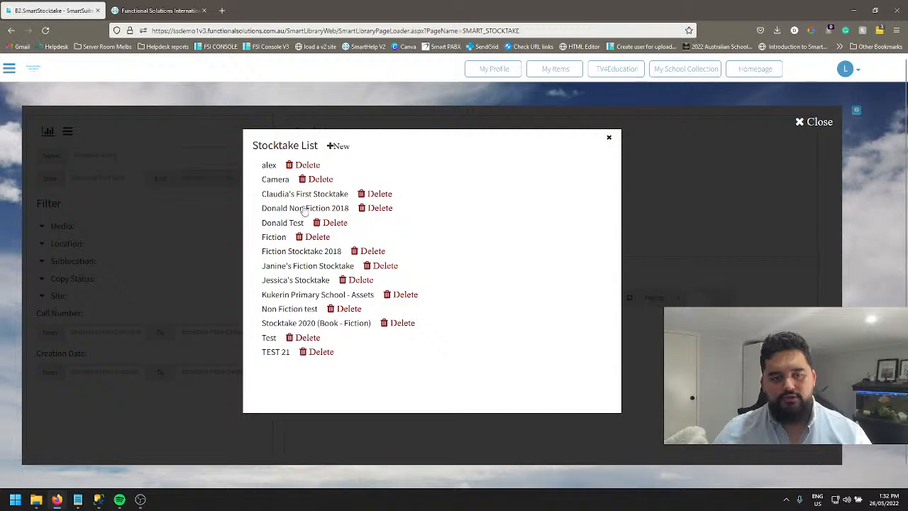
click(305, 208)
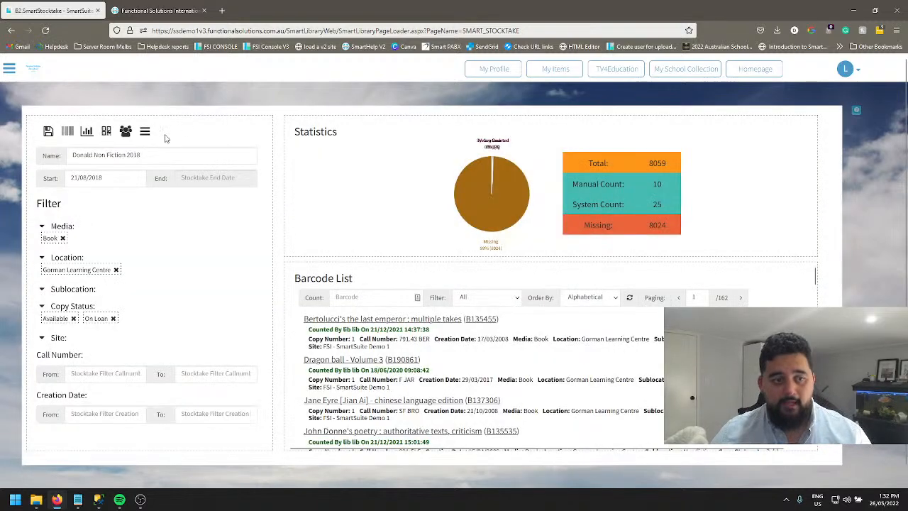
Open the report of the loaded Non Fiction 2018 stocktake and go to page 160.
click(87, 131)
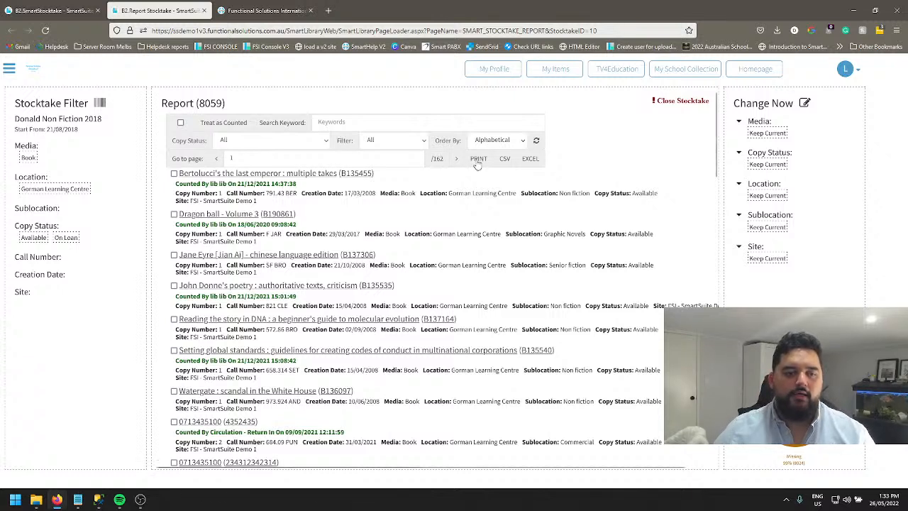
click(384, 162)
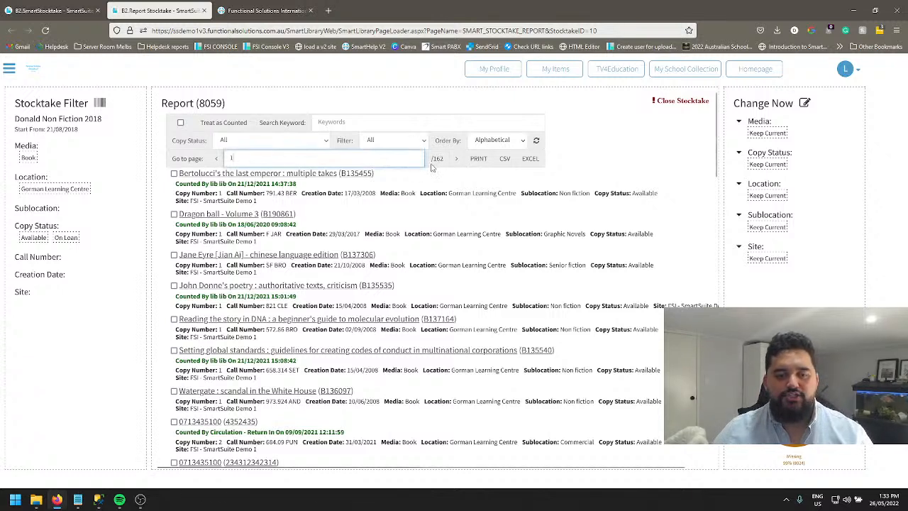
scroll(377, 346, down, 15)
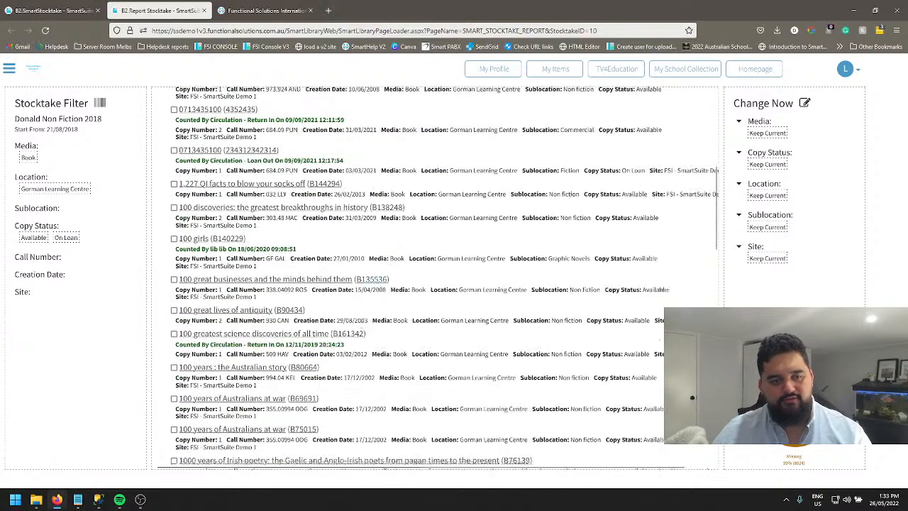
scroll(369, 347, up, 15)
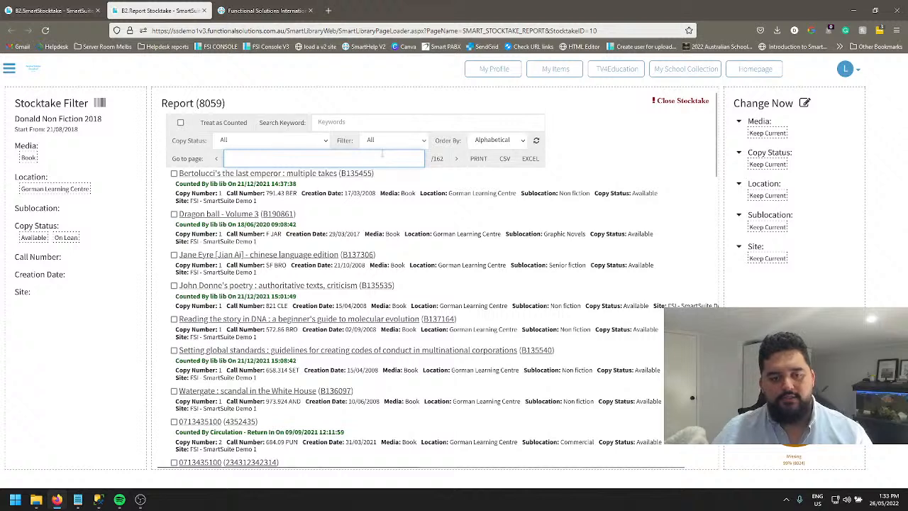
key(Return)
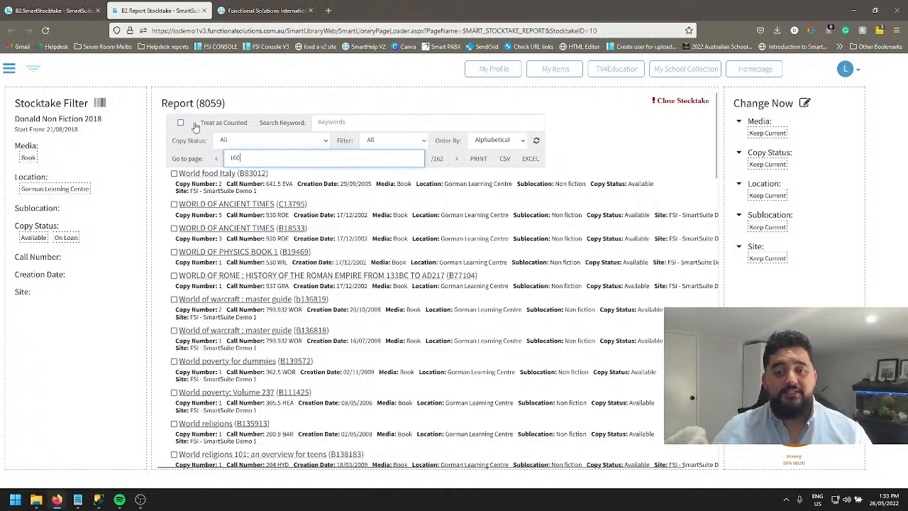
Leave the report and reopen the SmartStocktake page with its Stocktake List.
click(9, 68)
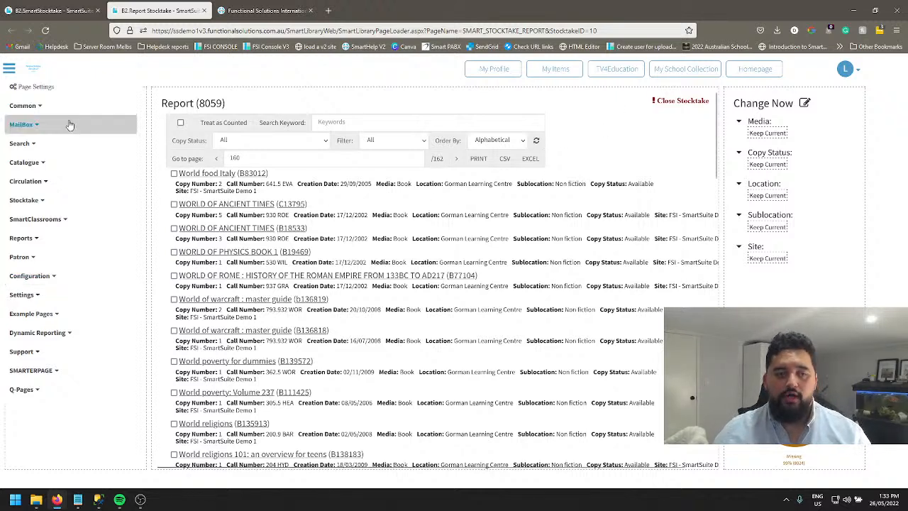
click(71, 201)
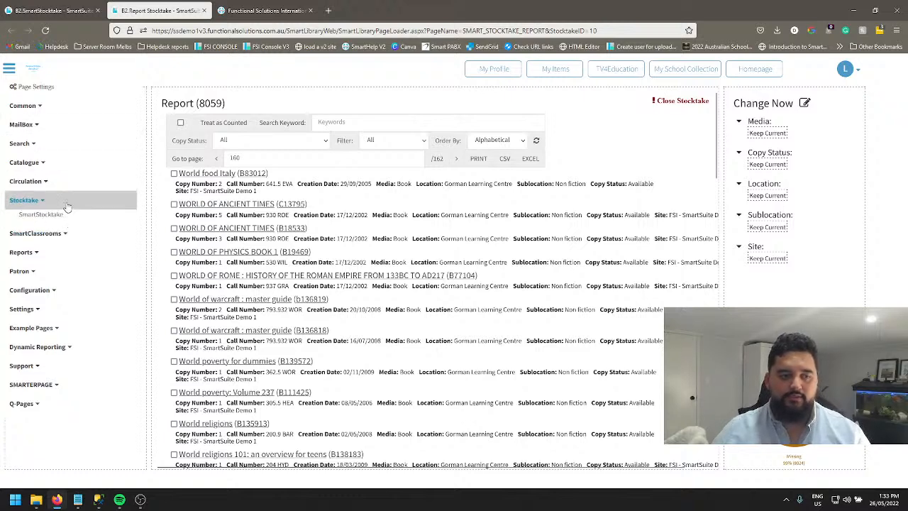
click(71, 215)
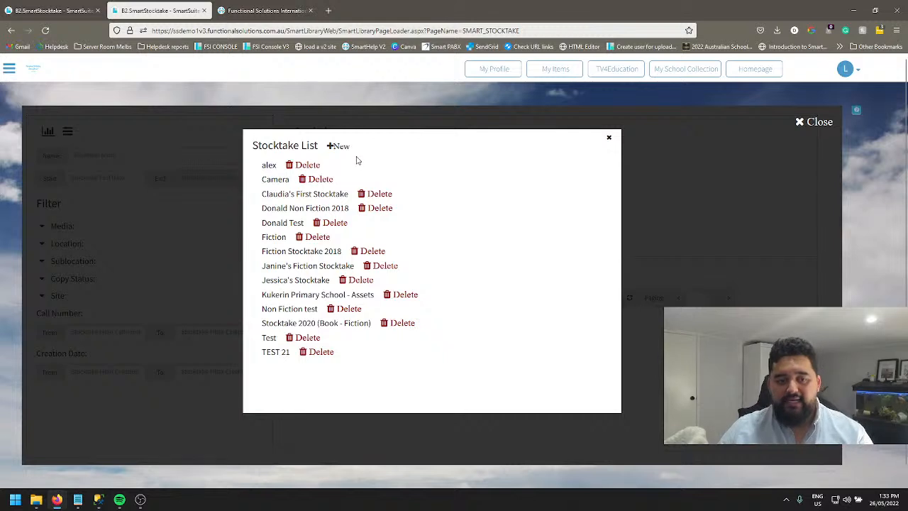
Start a new stocktake named "test" with the start date 26/05/2022 and proceed to its filters.
click(339, 147)
click(425, 167)
text(test)
click(407, 187)
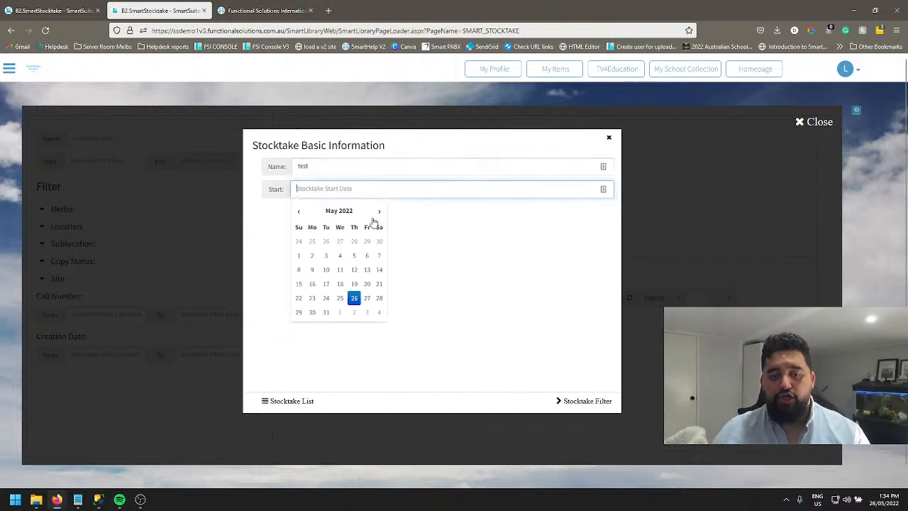
click(356, 298)
click(588, 401)
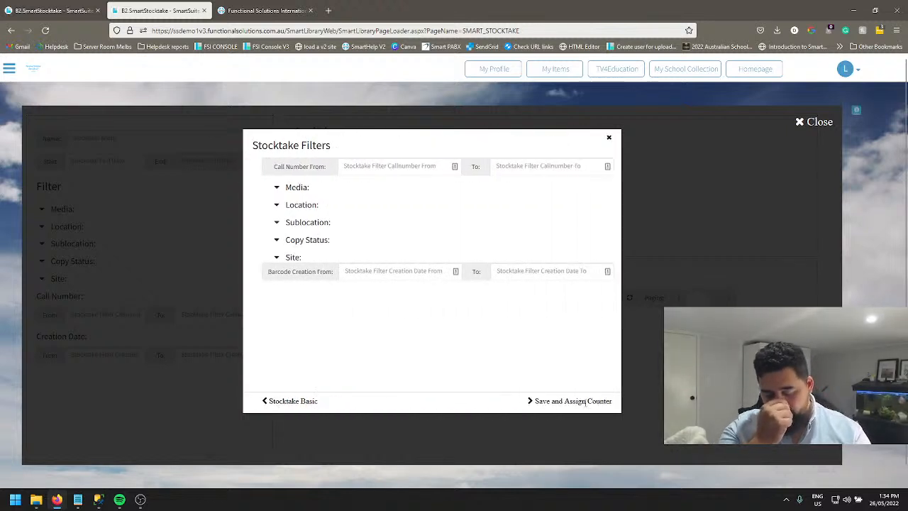
Filter the new stocktake by media "[flash card]." and location "Counselling GW".
click(292, 193)
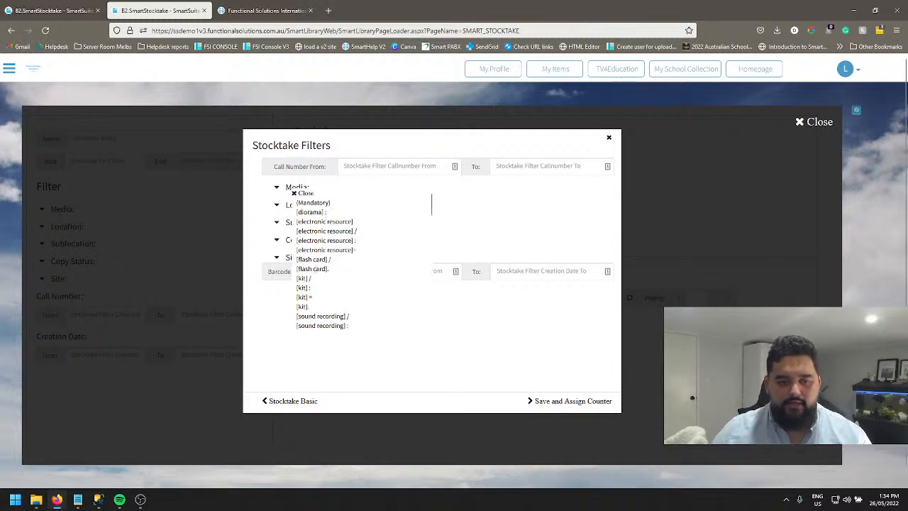
click(314, 269)
click(488, 218)
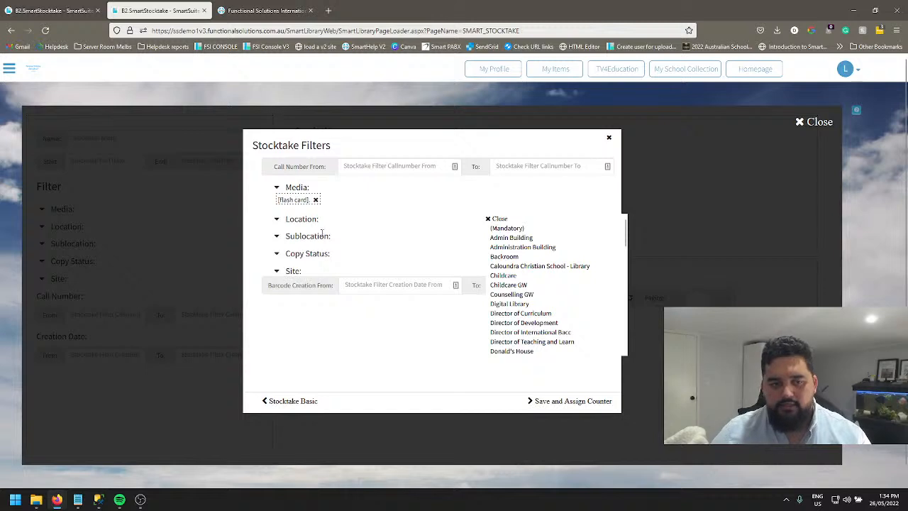
click(309, 221)
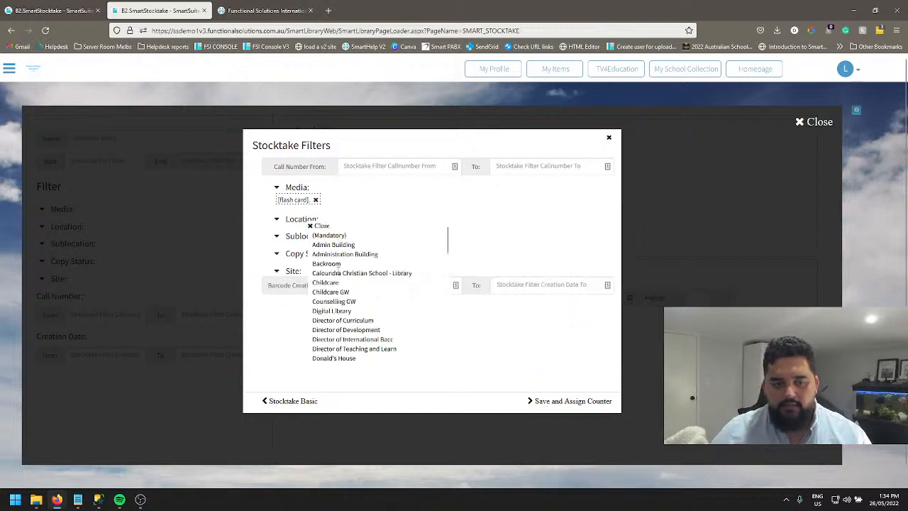
click(333, 301)
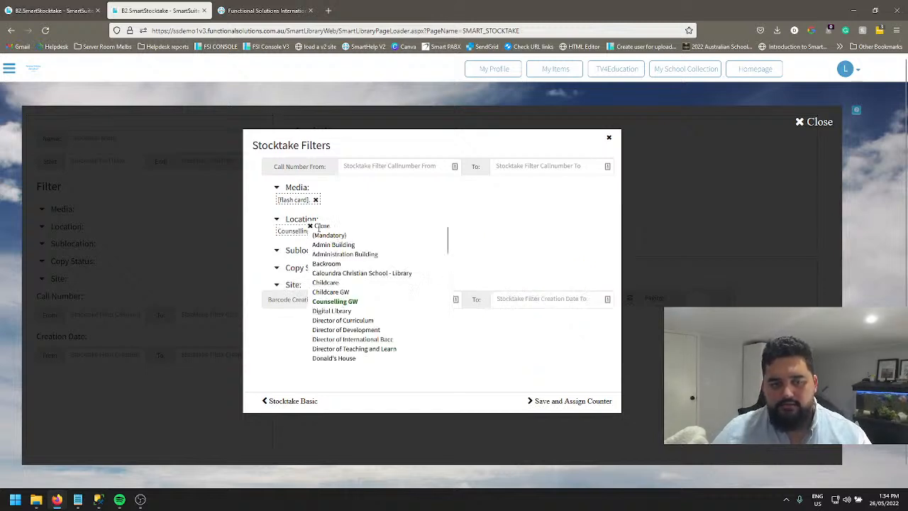
click(320, 226)
Add the sublocation "Art - Middle" and the copy status "Check Desk" to the stocktake filters.
click(308, 249)
click(334, 292)
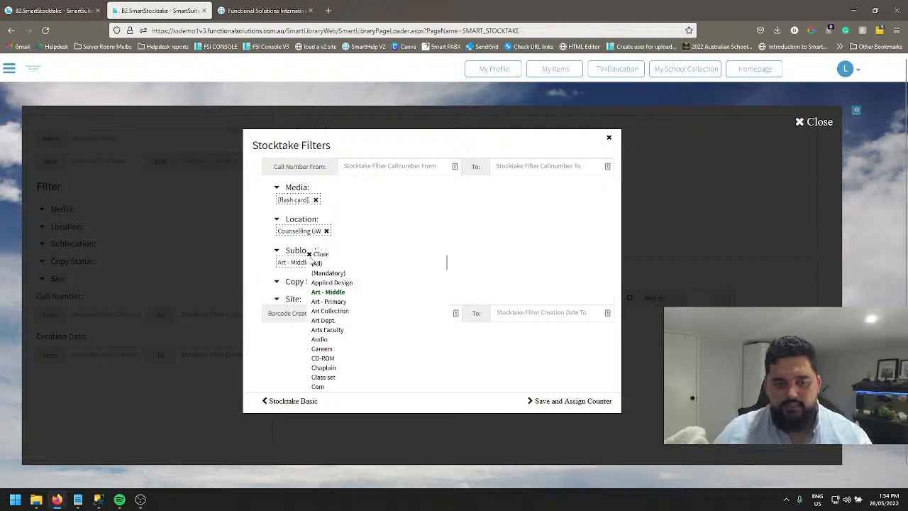
click(310, 254)
click(309, 281)
click(316, 317)
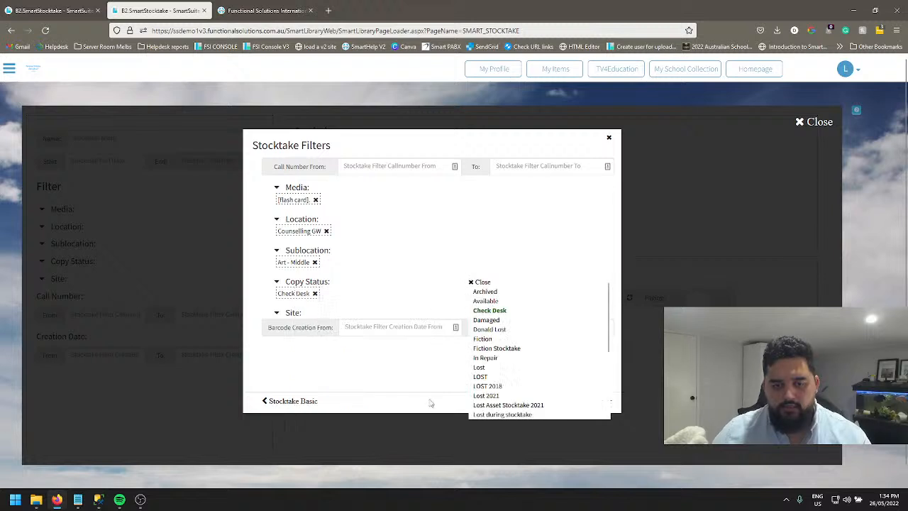
click(475, 364)
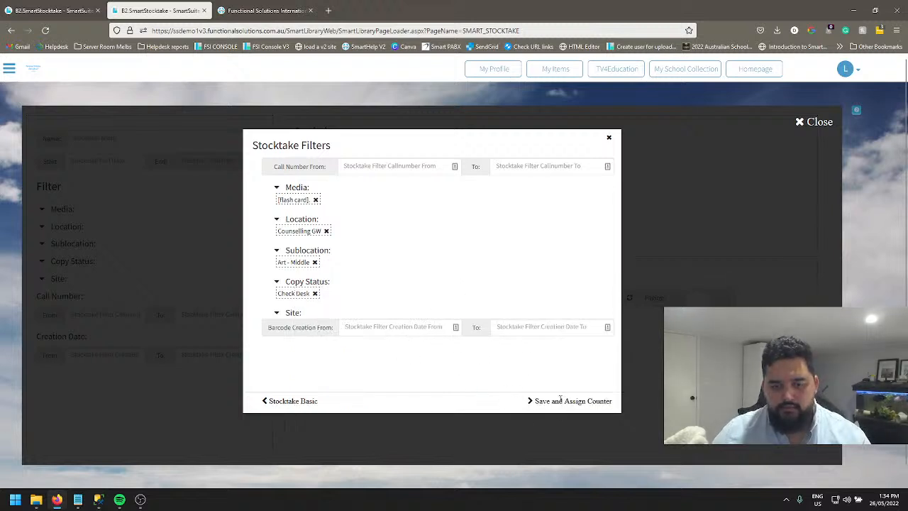
Make the stocktake's name unique by appending a first name and 123, and save it without assigning a counter.
click(562, 401)
click(531, 287)
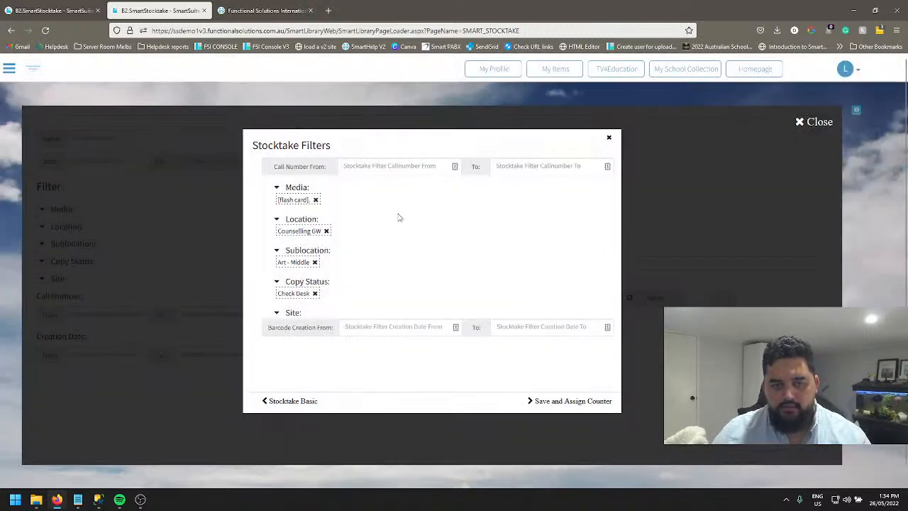
click(287, 401)
click(331, 165)
text(donald123)
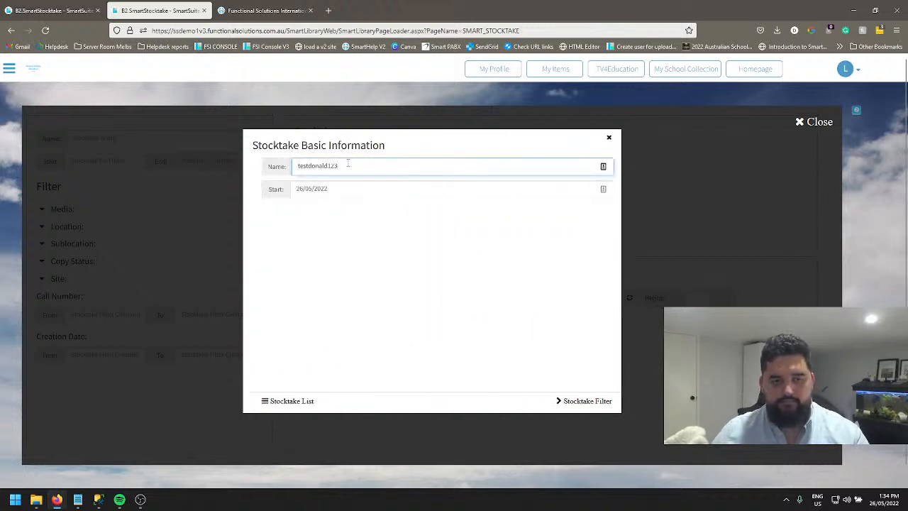
click(586, 401)
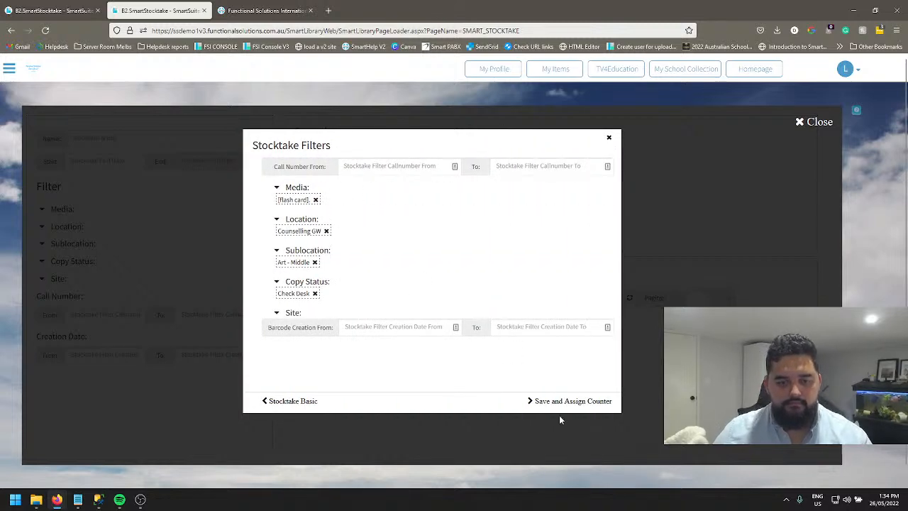
click(579, 402)
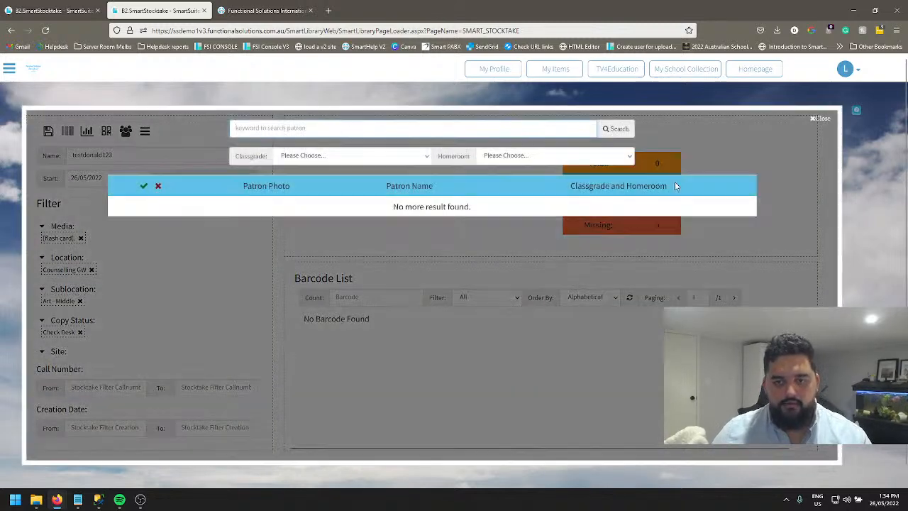
click(817, 119)
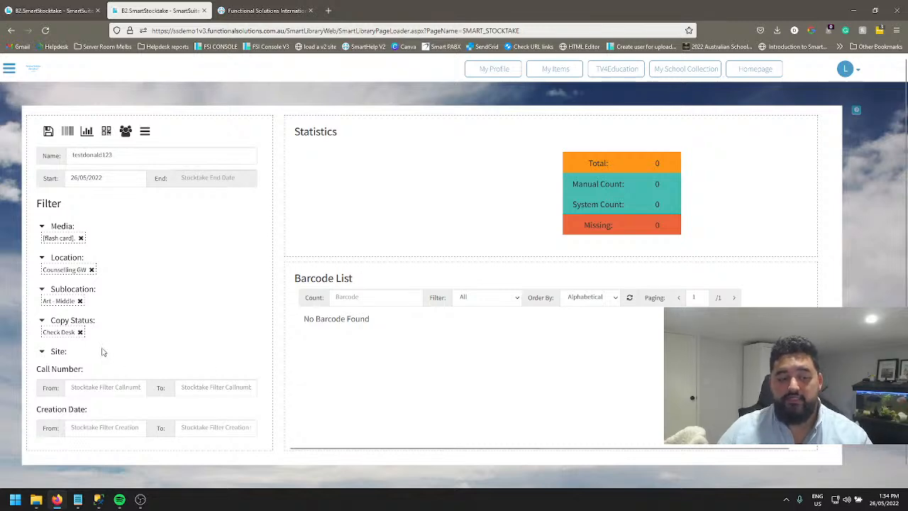
Replace the stocktake's Check Desk copy status filter with "Fiction" and save the stocktake.
drag(600, 163, 676, 179)
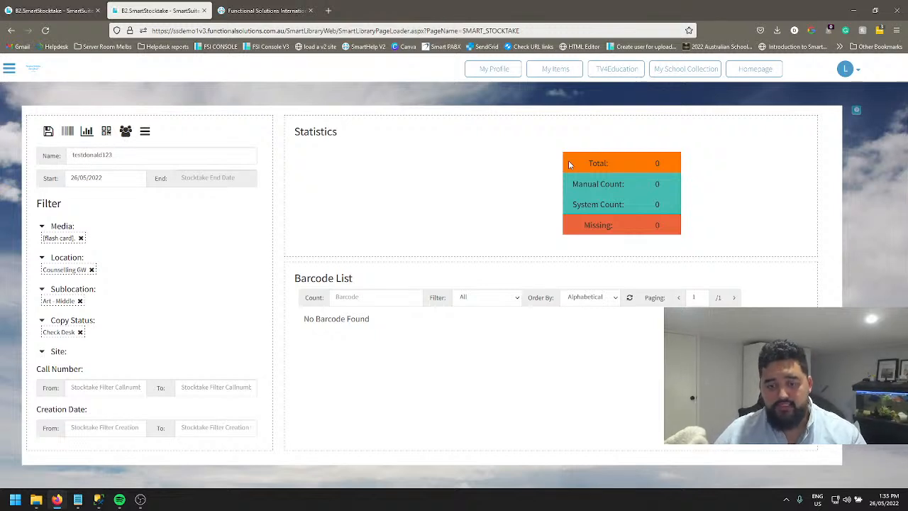
click(80, 332)
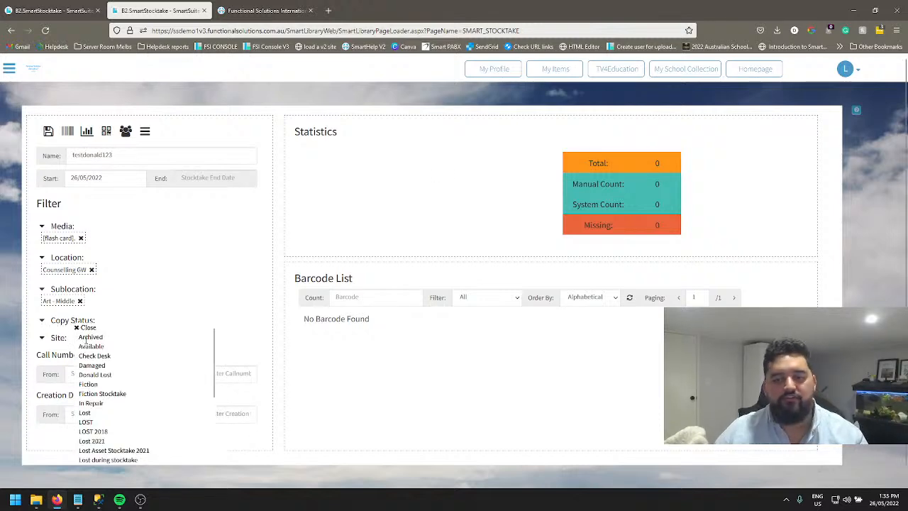
click(89, 384)
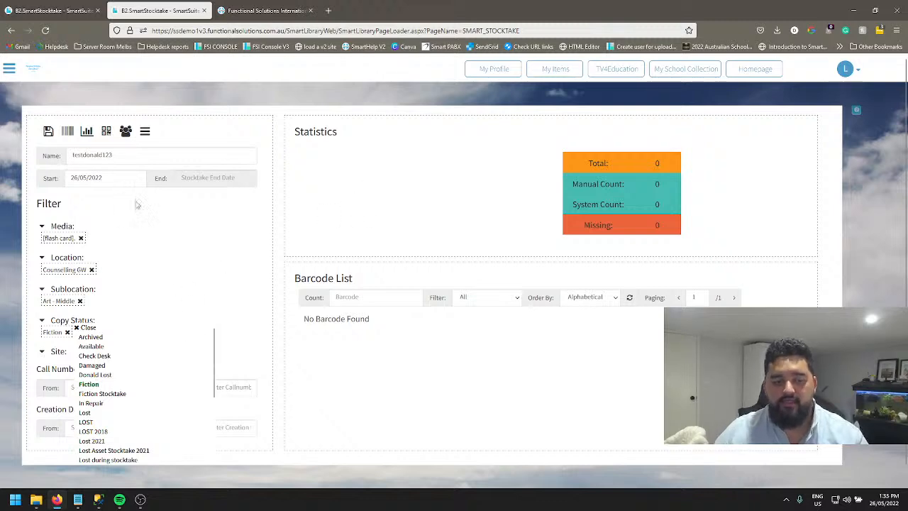
click(49, 134)
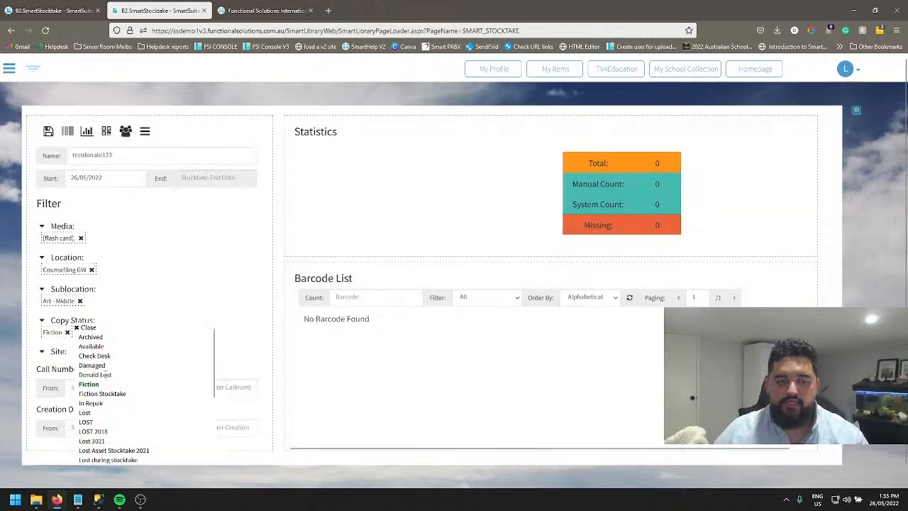
click(83, 328)
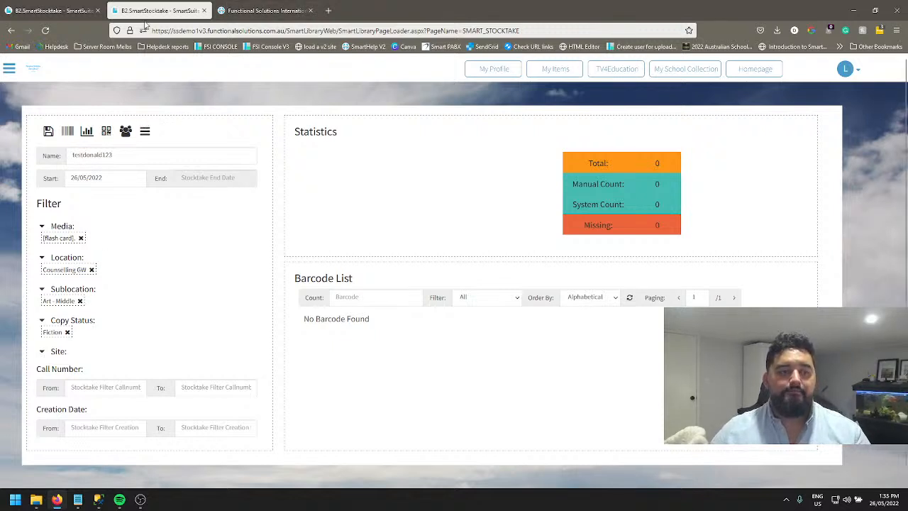
Open the MailBox support tickets and start a new ticket.
click(10, 68)
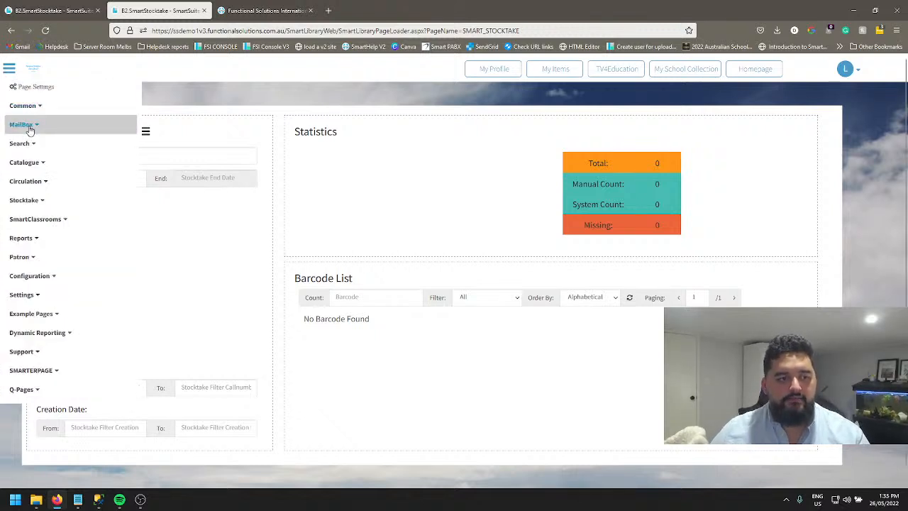
click(28, 124)
click(49, 140)
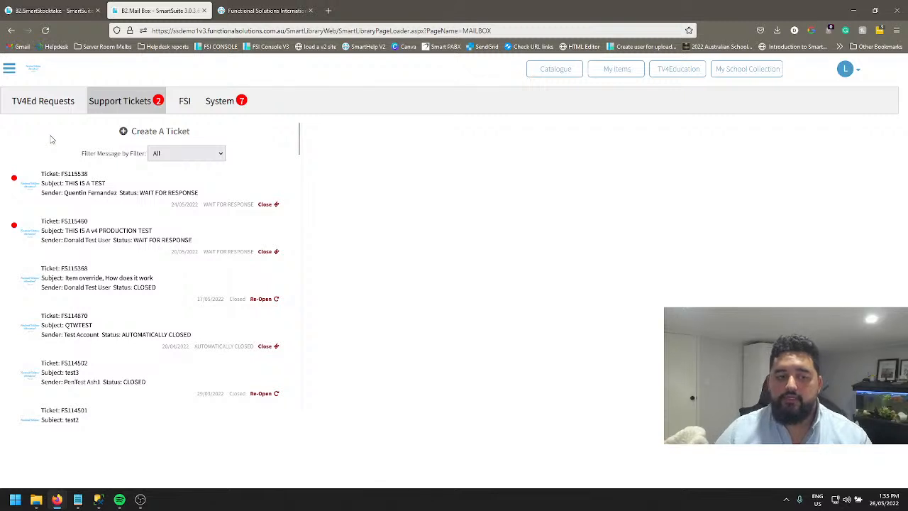
click(147, 134)
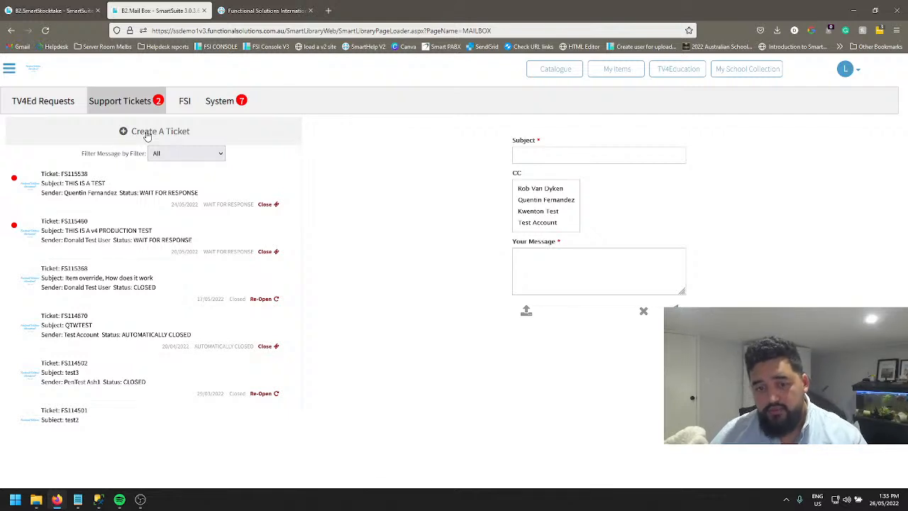
Enter "Stocktake" as the ticket's subject and move to the message field.
click(543, 152)
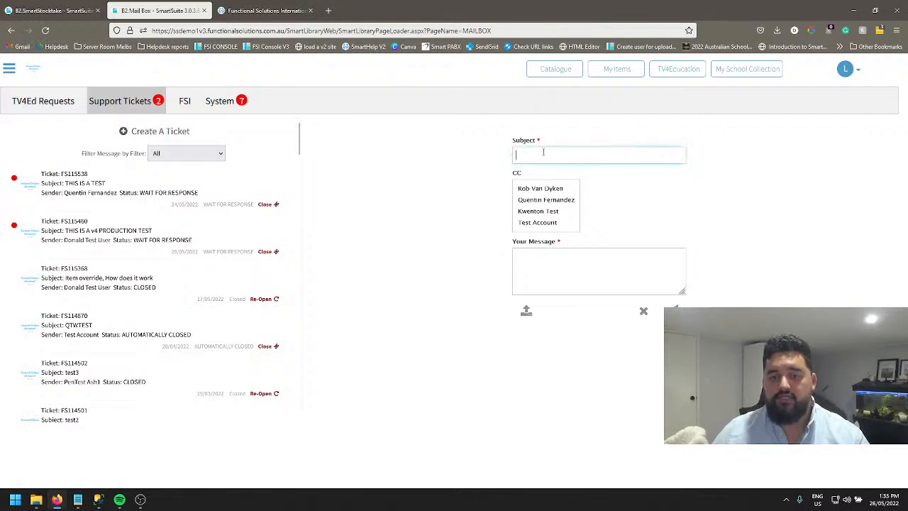
text(Stockate)
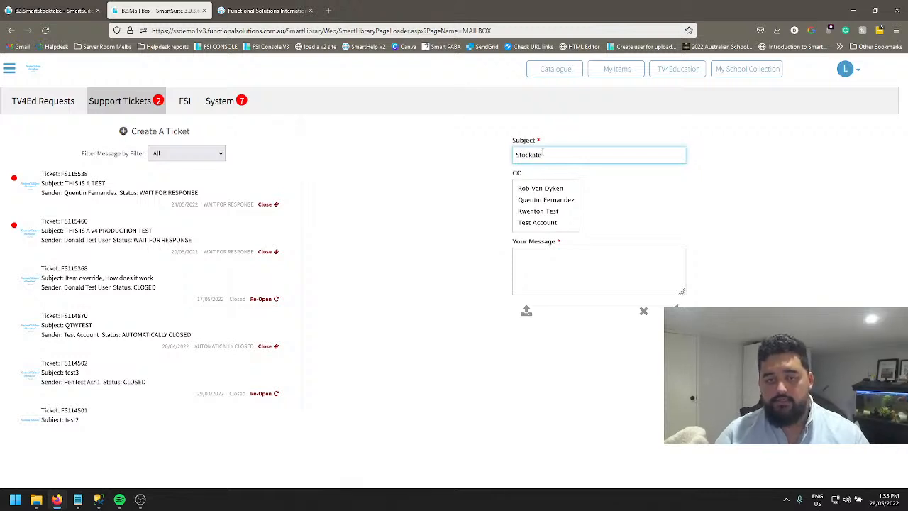
key(ctrl+BackSpace)
text(Stocktake)
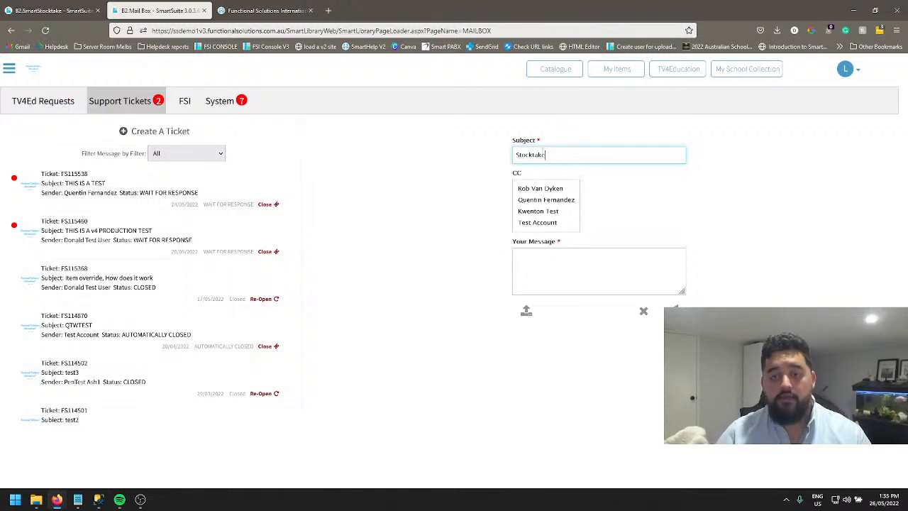
key(Tab)
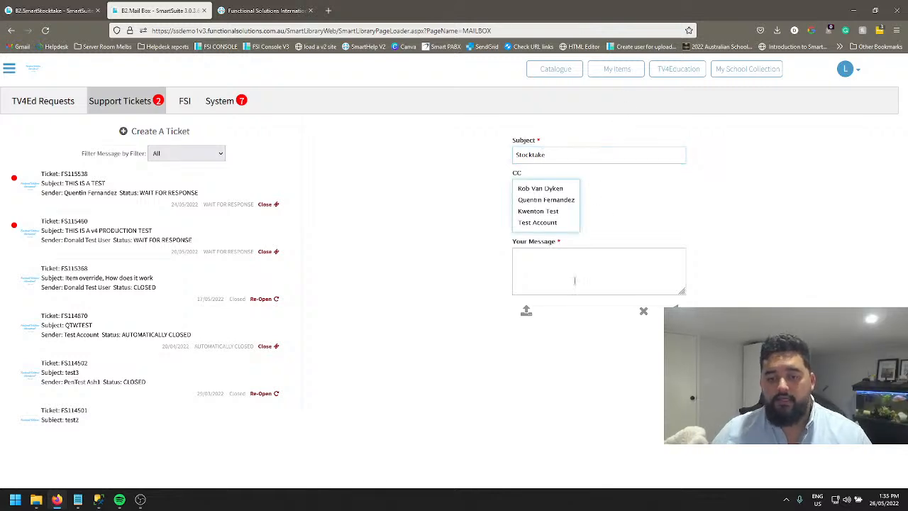
click(564, 267)
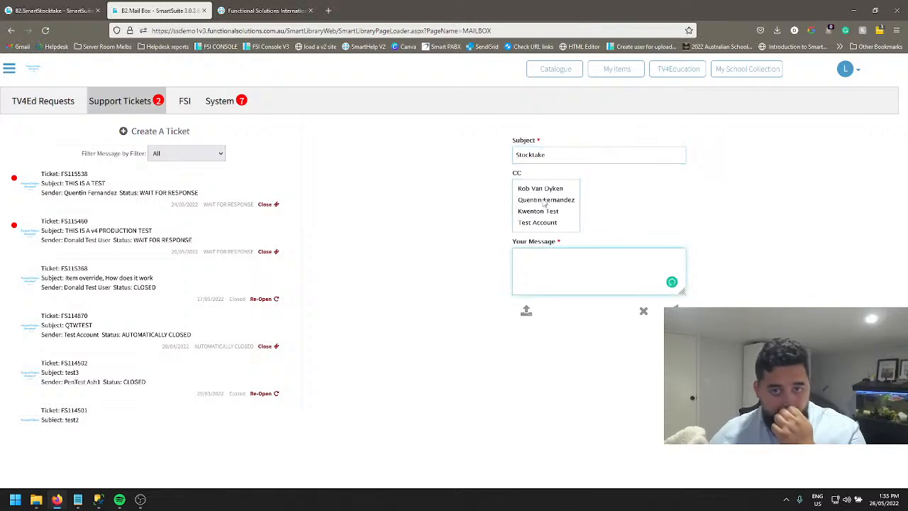
CC the second listed contact on the ticket and begin the message with "I need to know how to scan items into a".
click(543, 201)
click(554, 262)
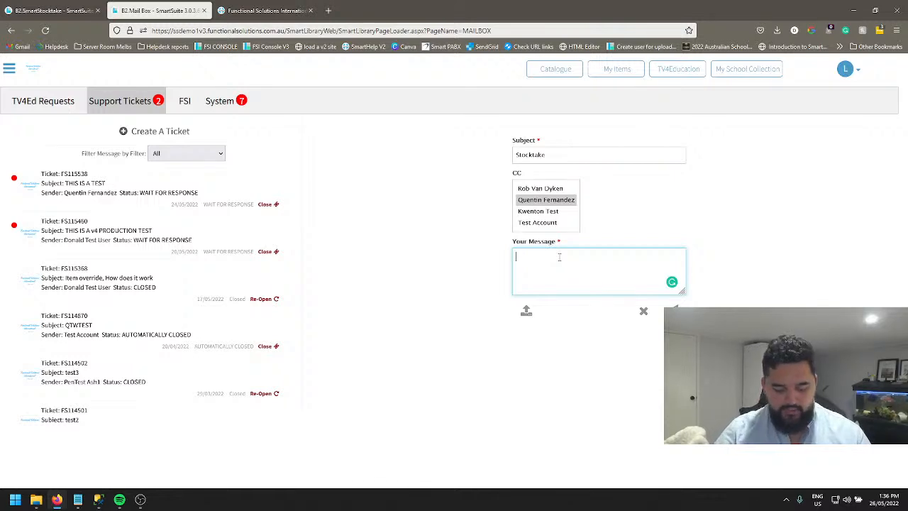
text(need to know how to scan items into a stcokta)
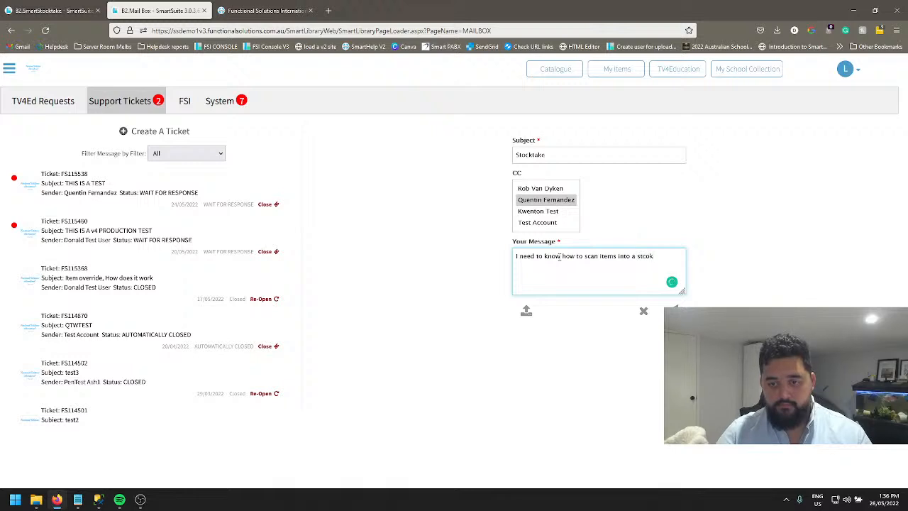
Correct the message's last word to "stocktake" and submit the support ticket.
key(BackSpace)
key(BackSpace)
key(BackSpace)
key(BackSpace)
key(BackSpace)
key(BackSpace)
key(BackSpace)
text(stocktake)
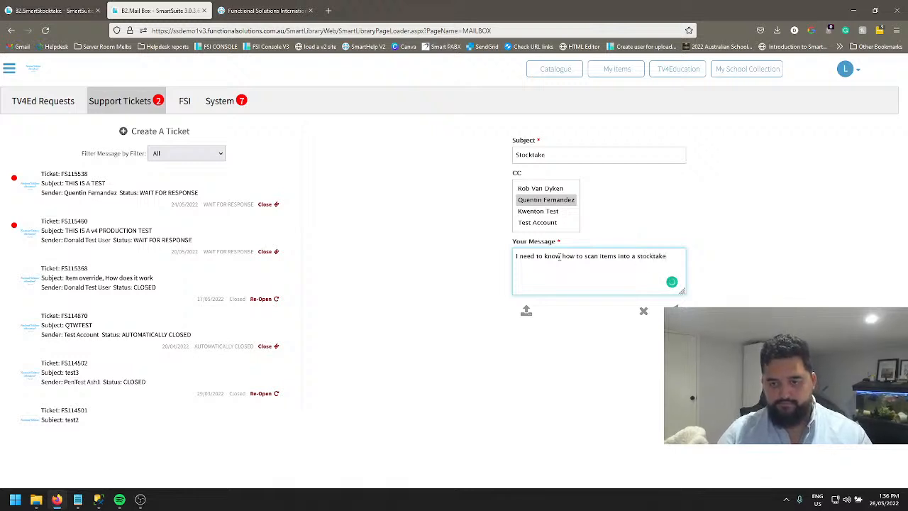
click(675, 311)
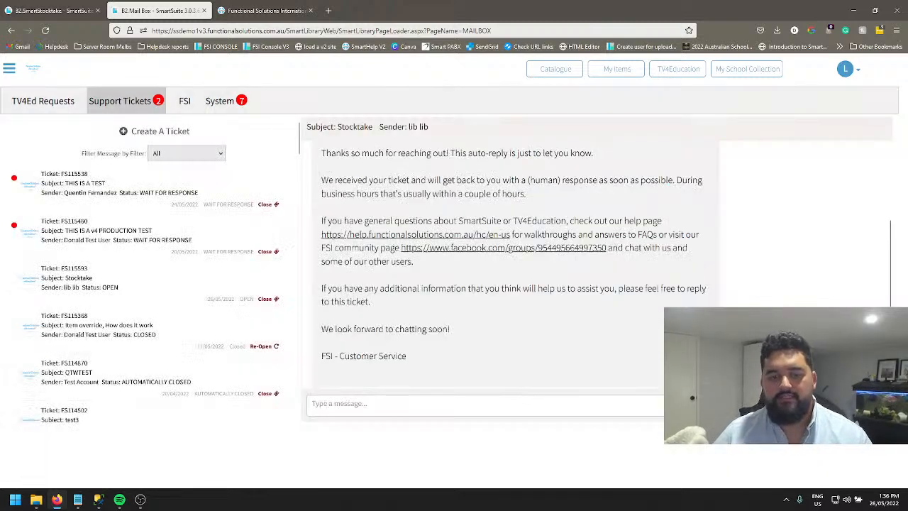
scroll(458, 365, up, 2)
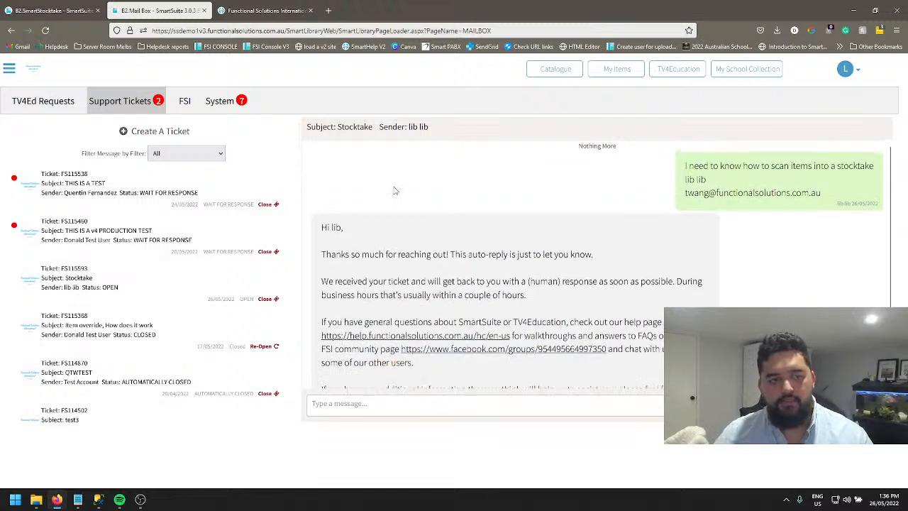
Open the support help site and search its knowledge base for "Stocktake".
click(9, 70)
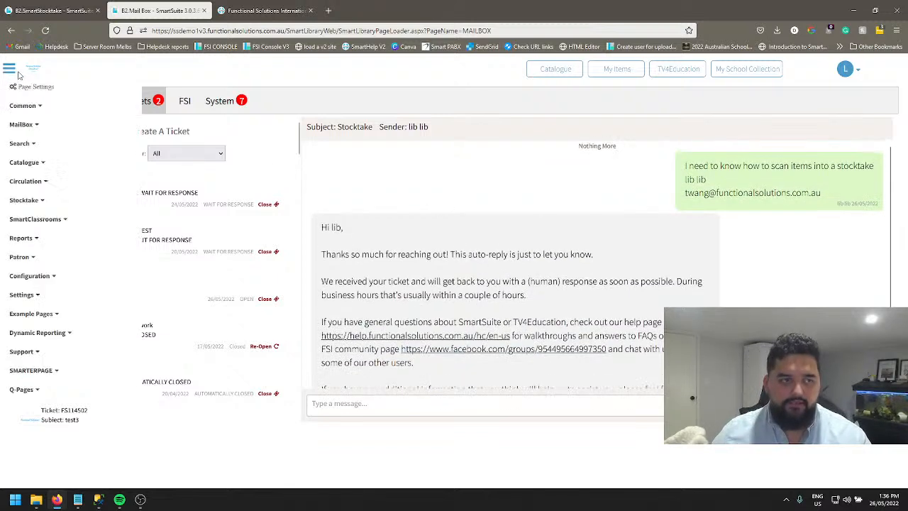
click(25, 351)
click(43, 381)
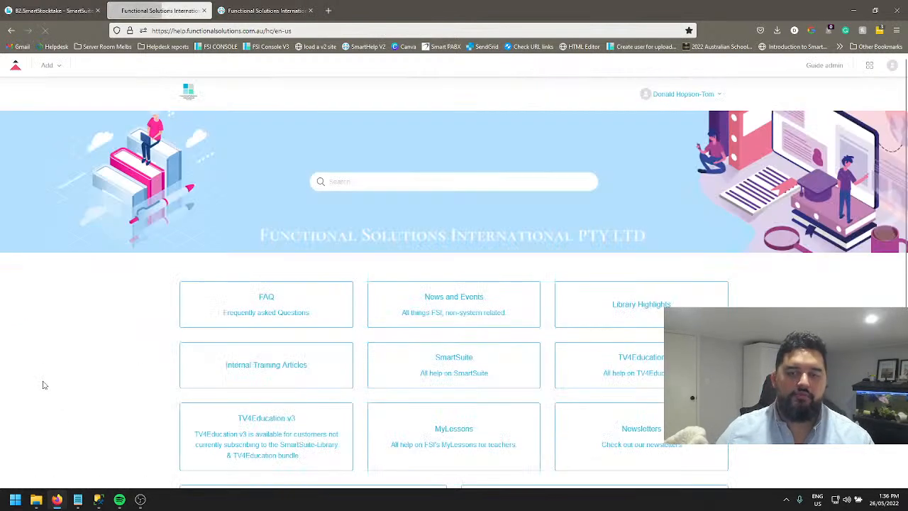
click(395, 184)
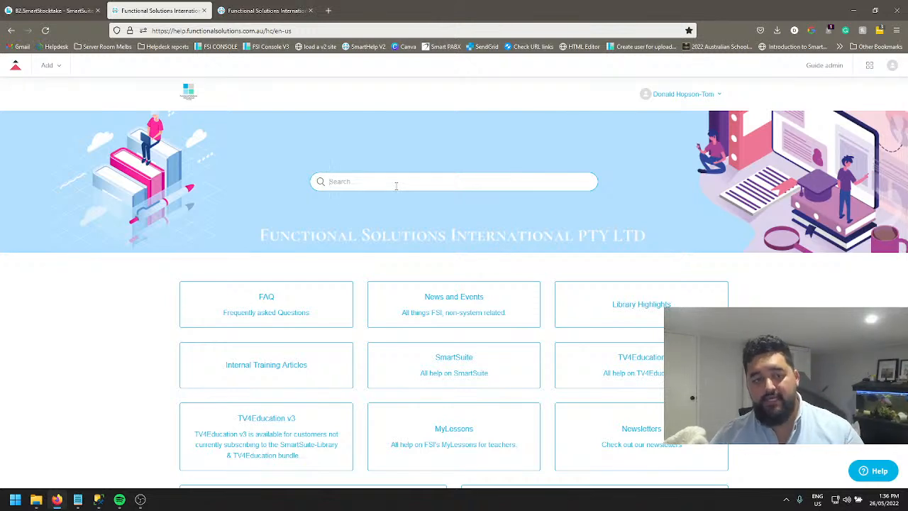
text(Stockta)
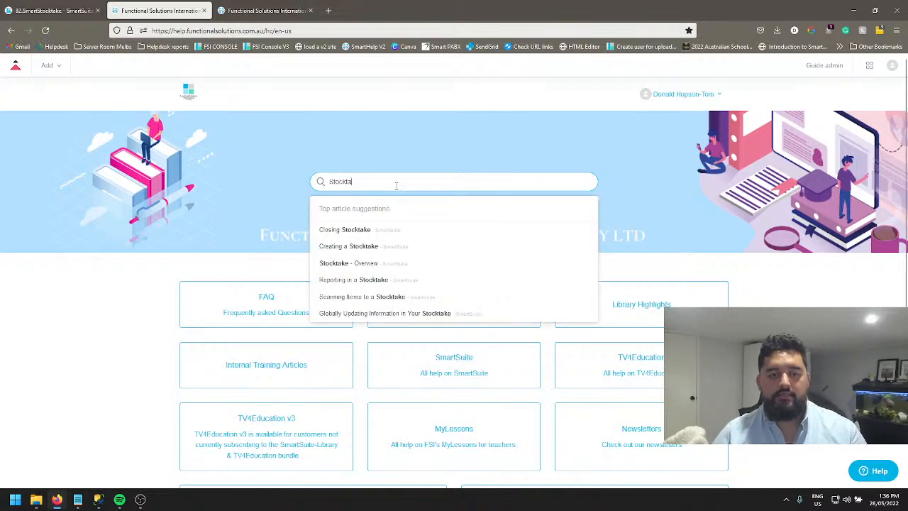
text(ke)
key(Return)
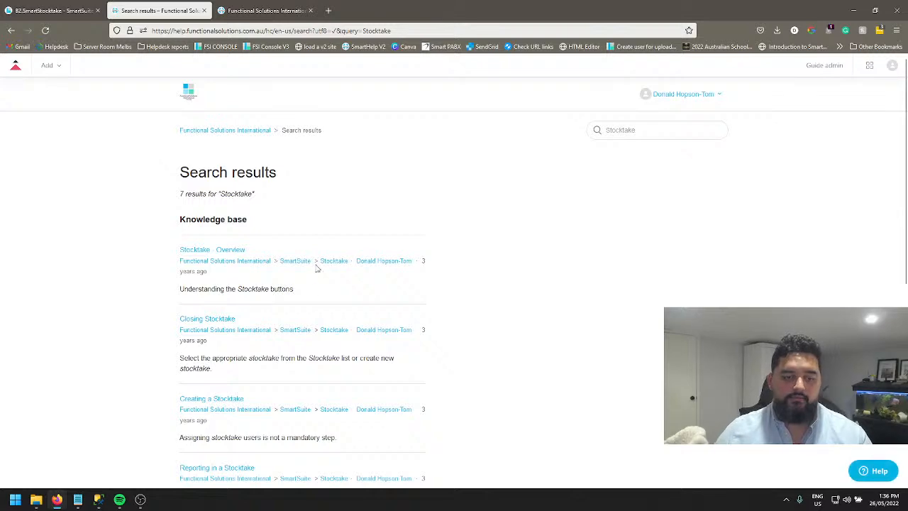
Open the "Scanning Items to a Stocktake" article and review its instructions and related video.
scroll(316, 268, down, 2)
scroll(246, 303, down, 2)
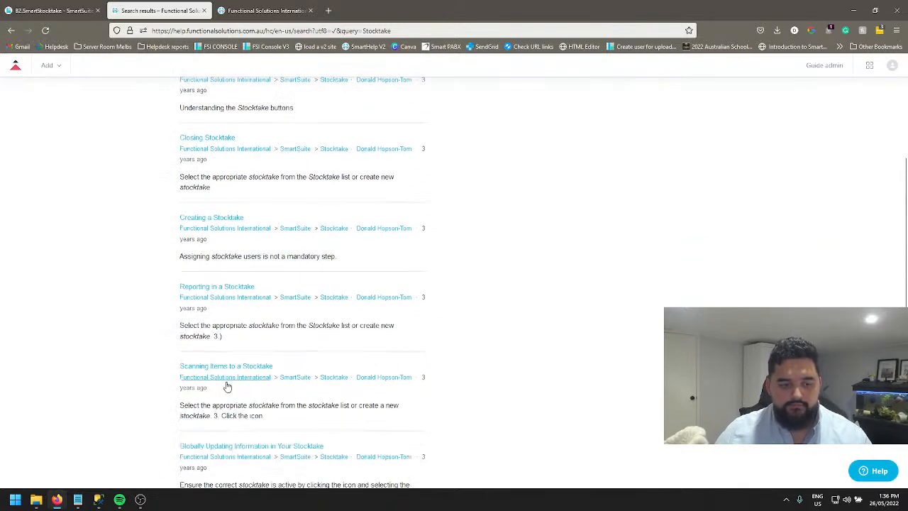
click(222, 358)
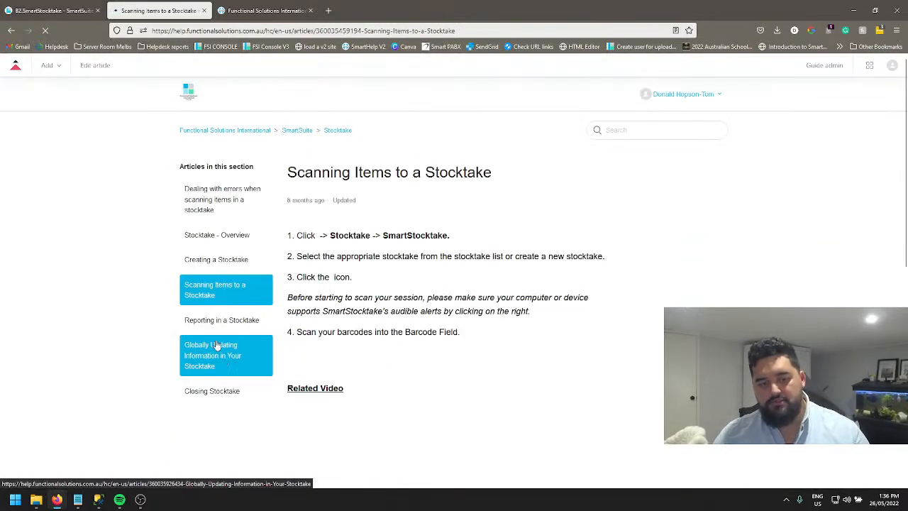
scroll(357, 183, down, 3)
scroll(366, 195, up, 1)
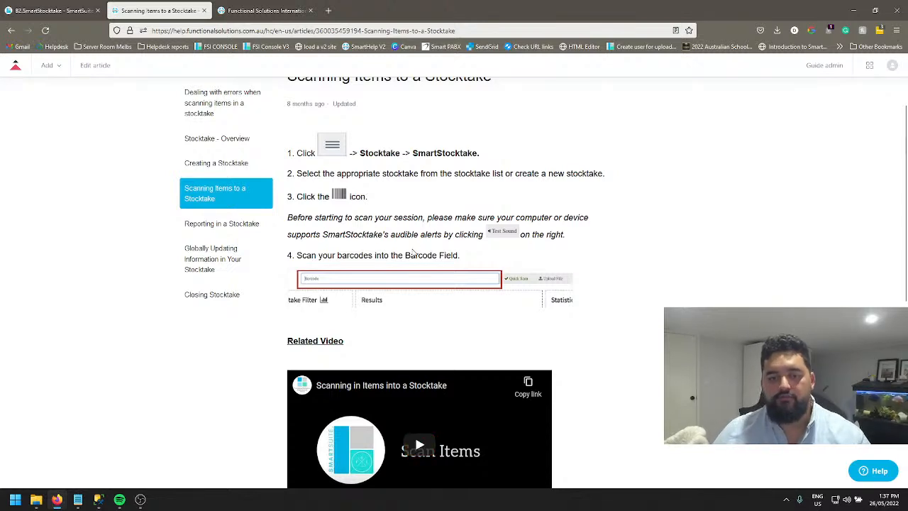
scroll(413, 251, down, 2)
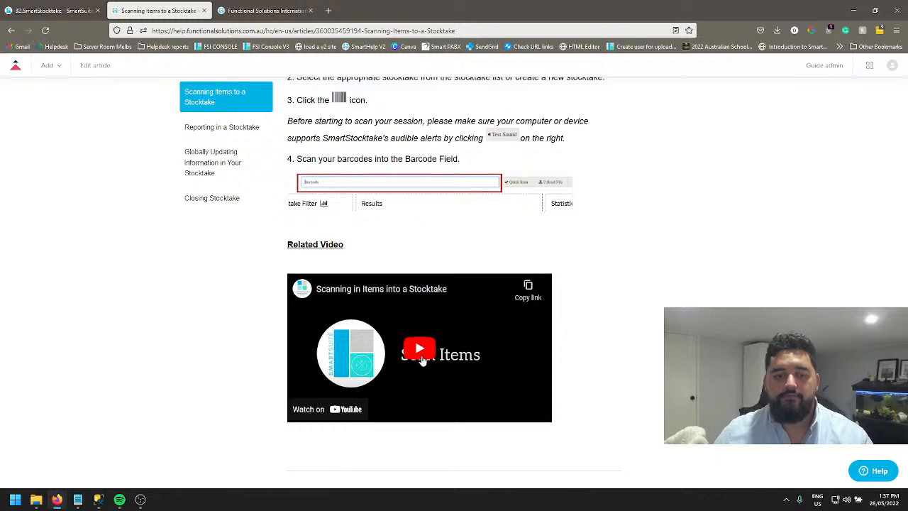
scroll(359, 260, up, 3)
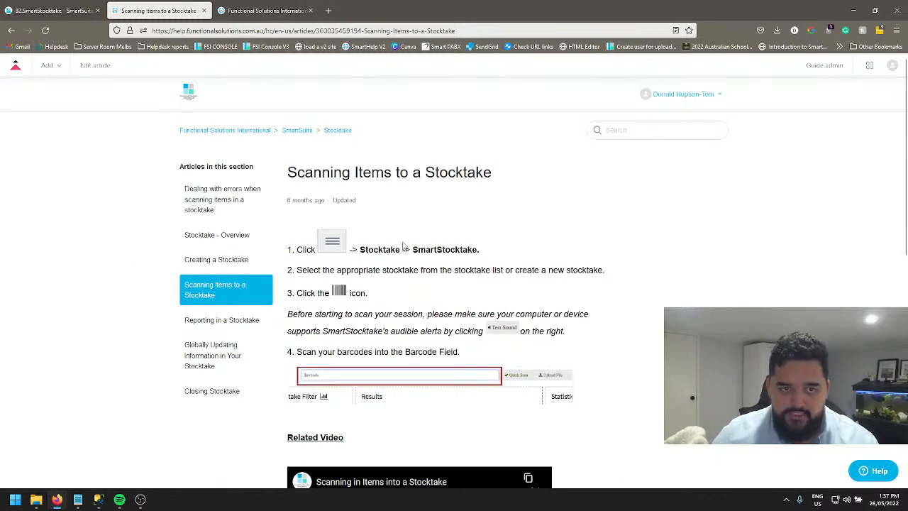
Return to the help site's home page and switch back to the SmartStocktake page.
click(259, 134)
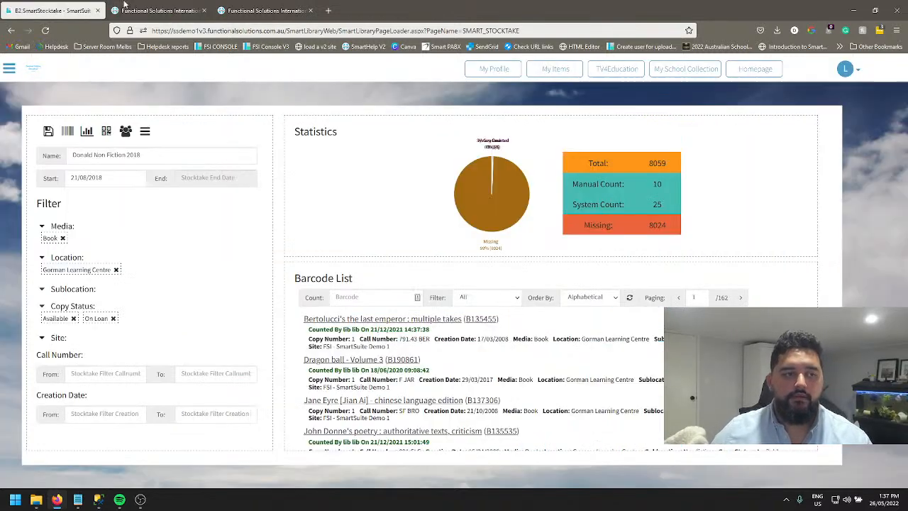
click(75, 10)
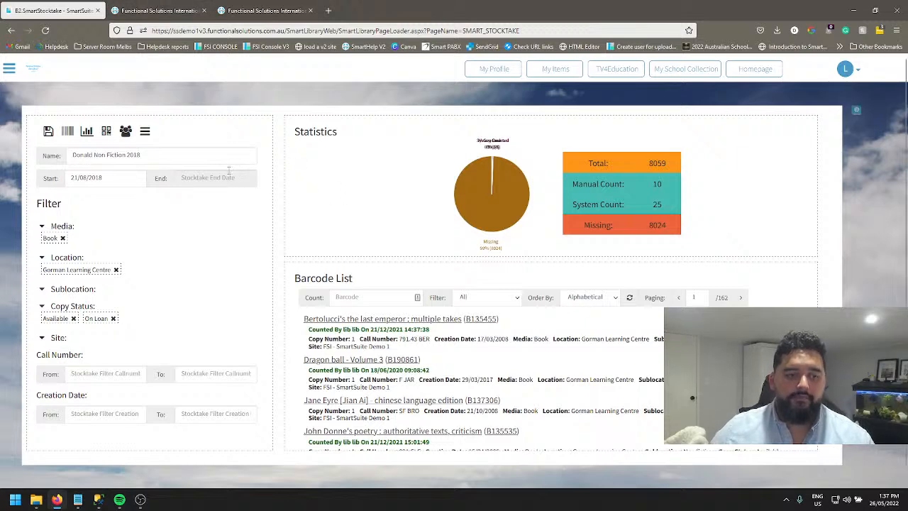